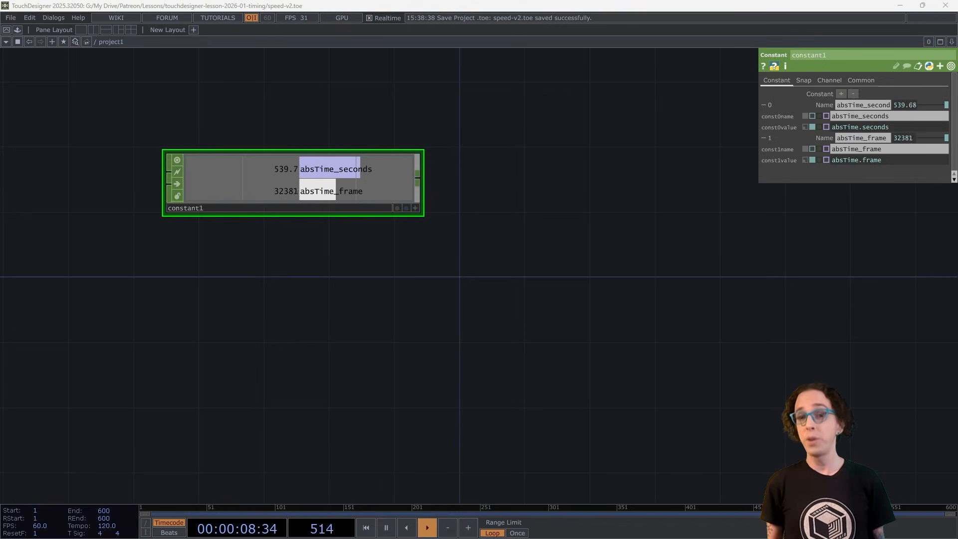
Delete the constant1 operator and add a Base COMP to the empty project1 network.
key("Delete")
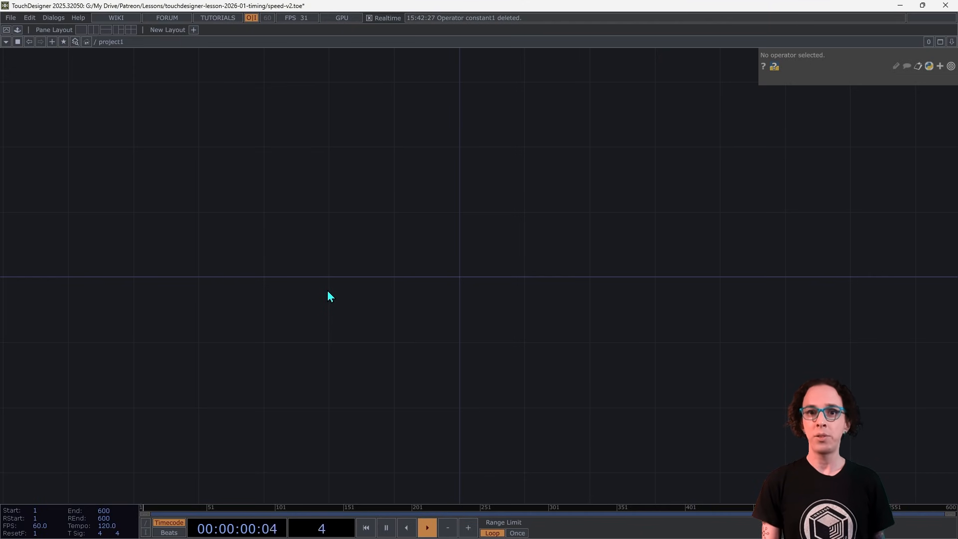
key("Tab")
left_click(147, 162)
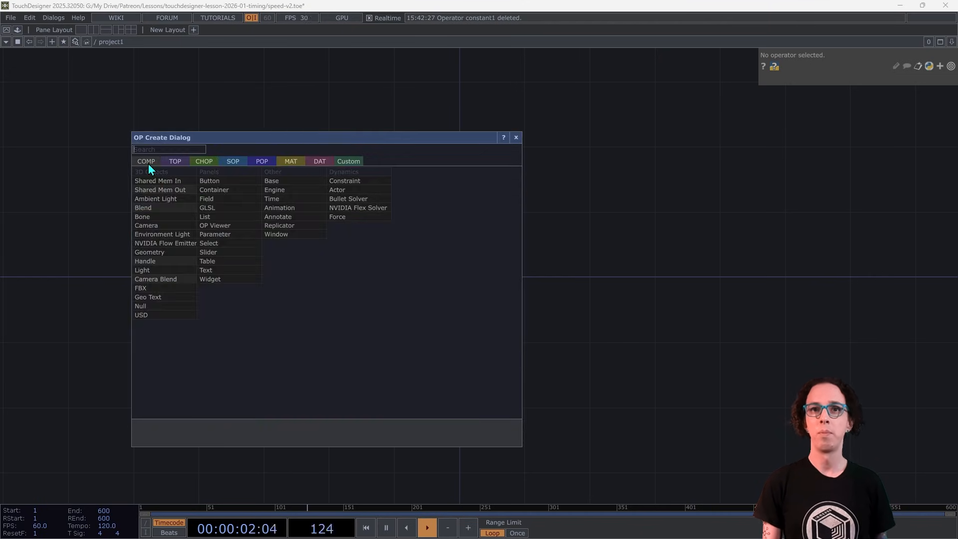
type("bas")
left_click(272, 181)
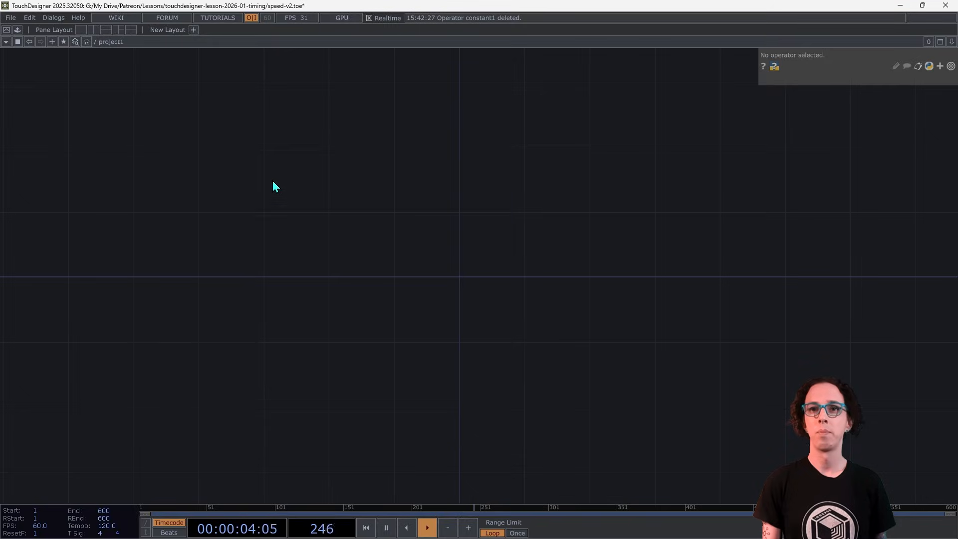
left_click(293, 240)
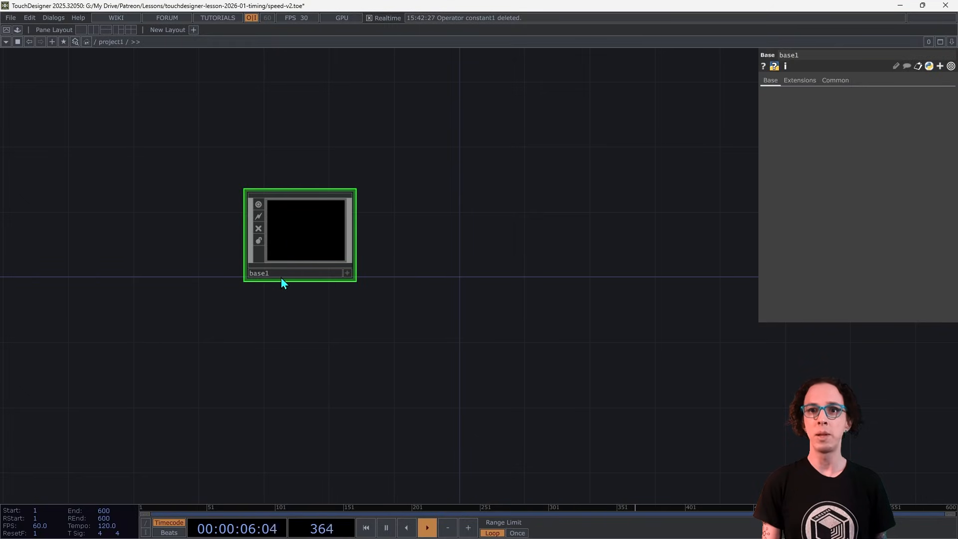
Rename the new Base component to "scene".
left_click(280, 276)
type("scene")
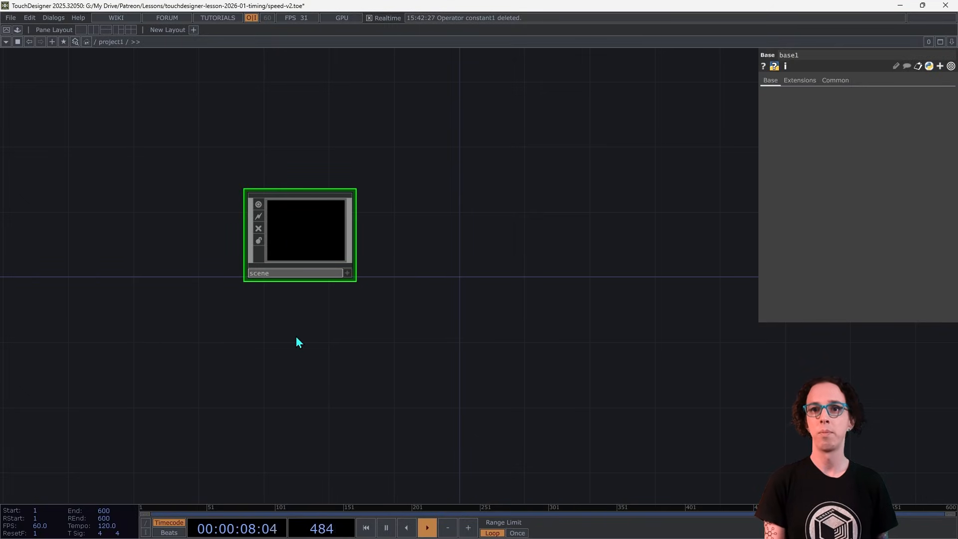
key("Return")
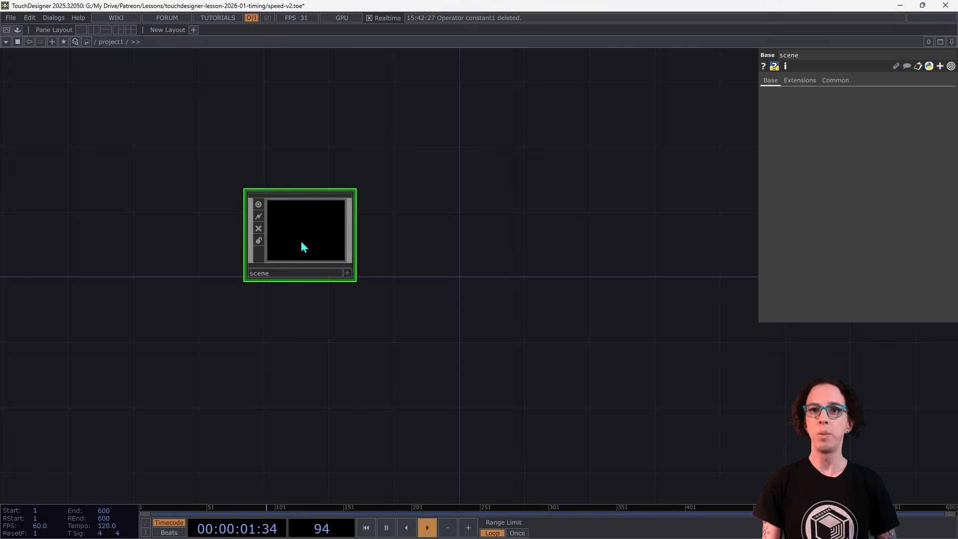
Enter the scene component's network and add a Box SOP to it.
key("i")
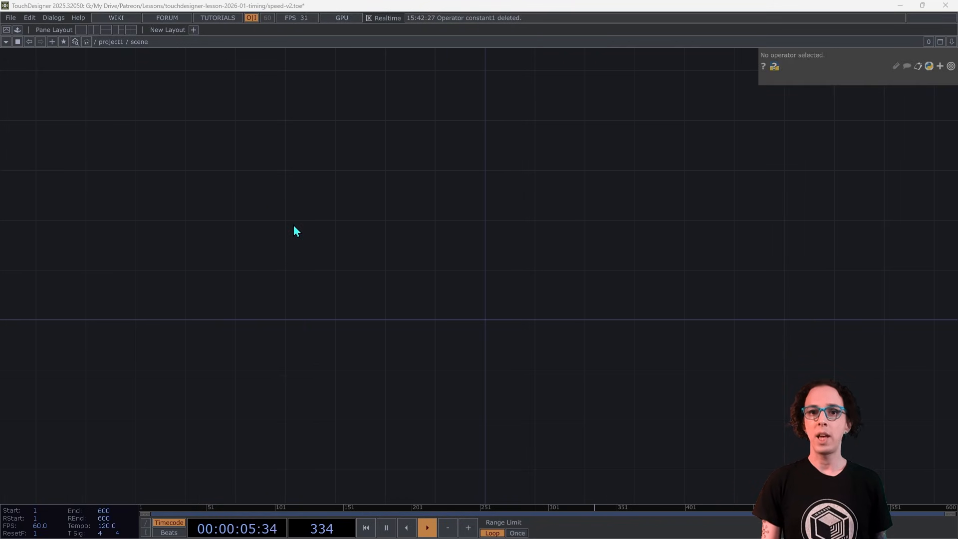
key("Tab")
left_click(197, 96)
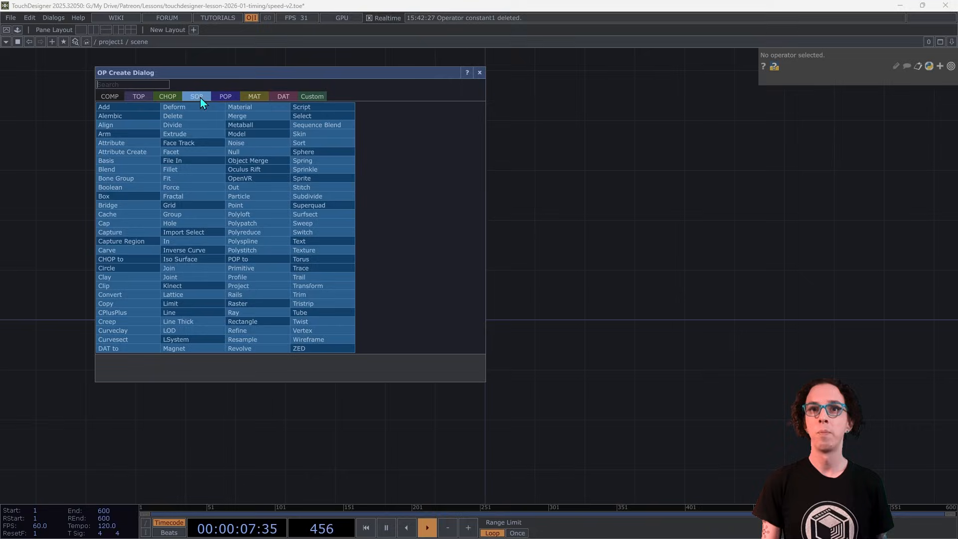
left_click(116, 197)
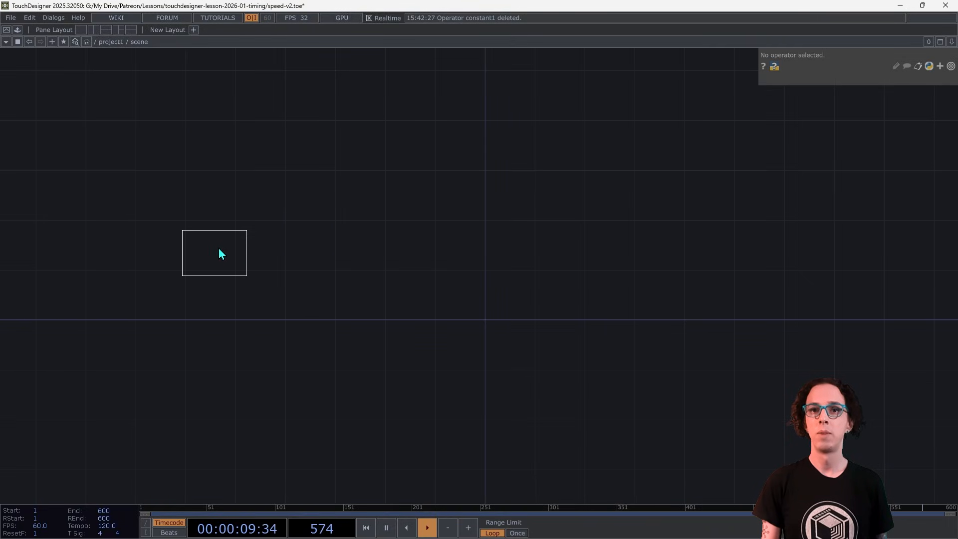
left_click(191, 231)
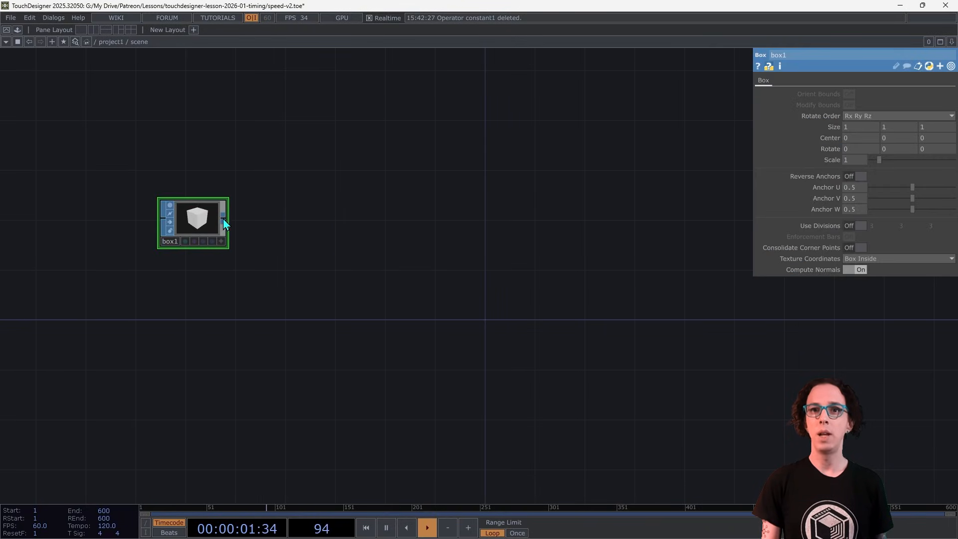
Connect a Transform SOP to the output of box1 and set its X rotation to 23.
left_click_drag(224, 220, 291, 223)
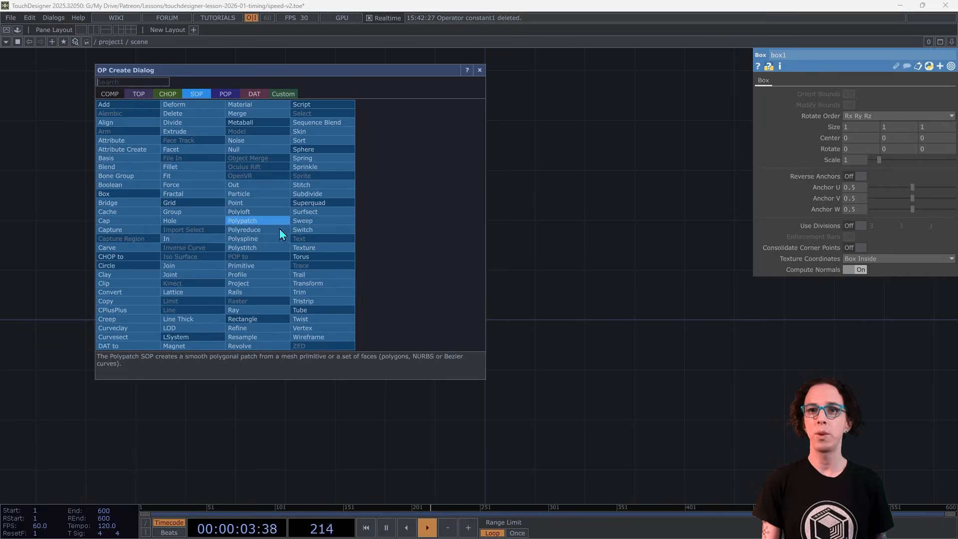
left_click(314, 283)
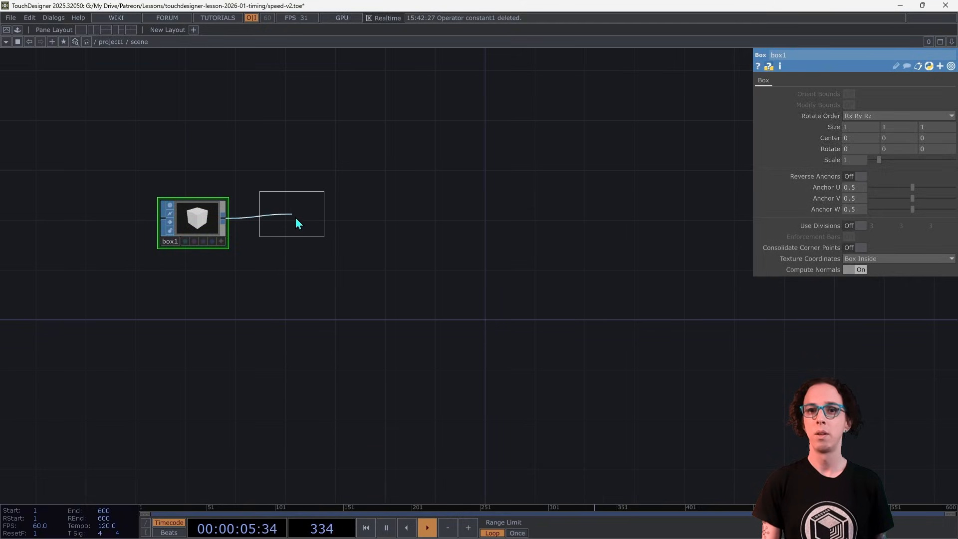
left_click(298, 219)
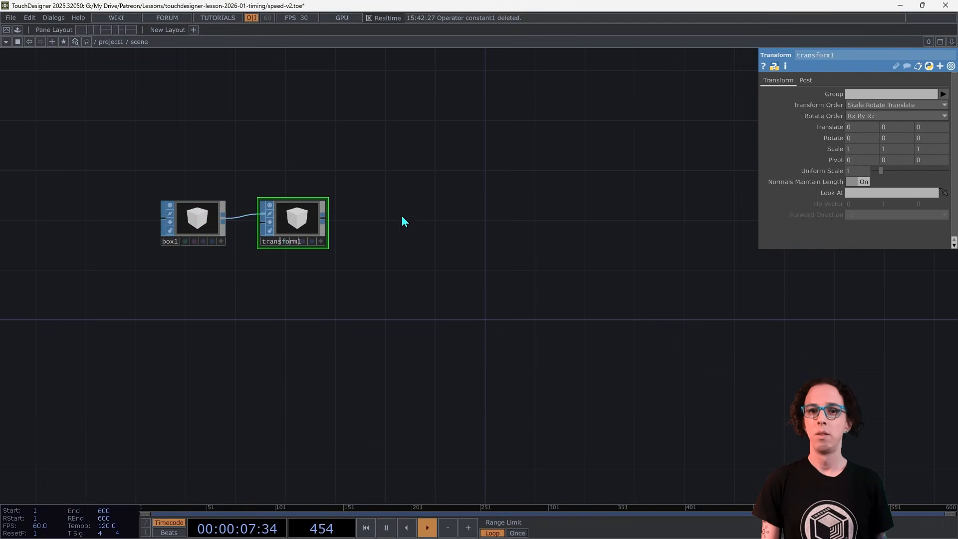
middle_click(862, 127)
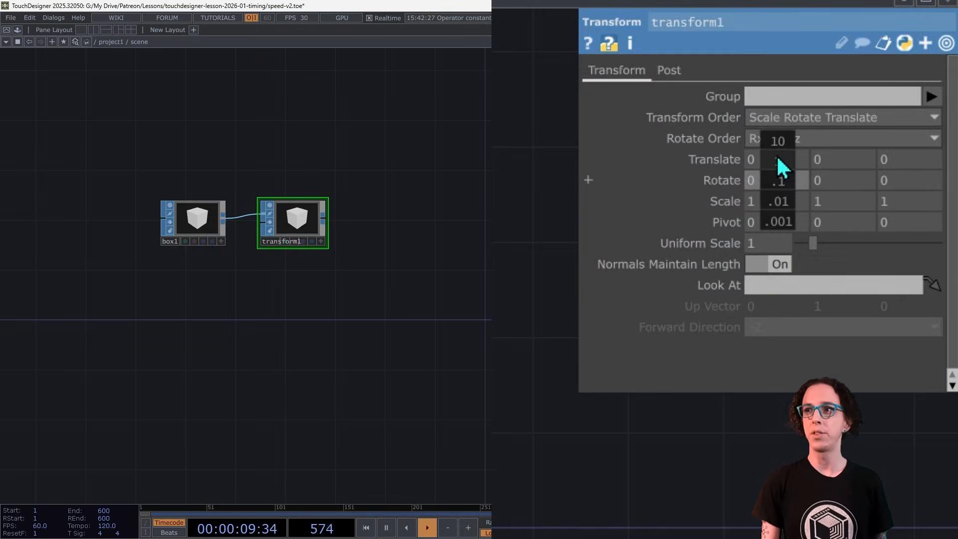
middle_click_drag(779, 161, 776, 149)
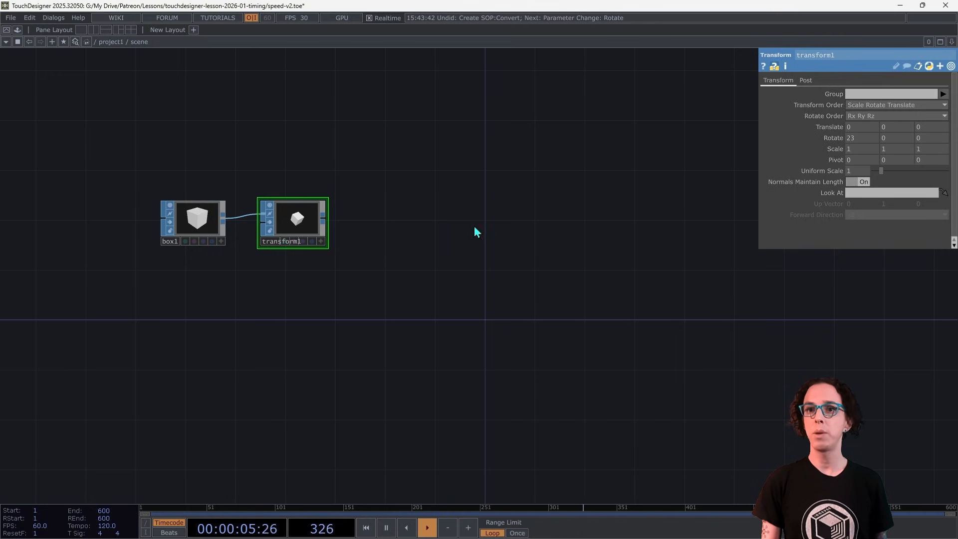
Connect a Copy SOP to the output of transform1 and set its number of copies to 2.
left_click(323, 219)
left_click(500, 243)
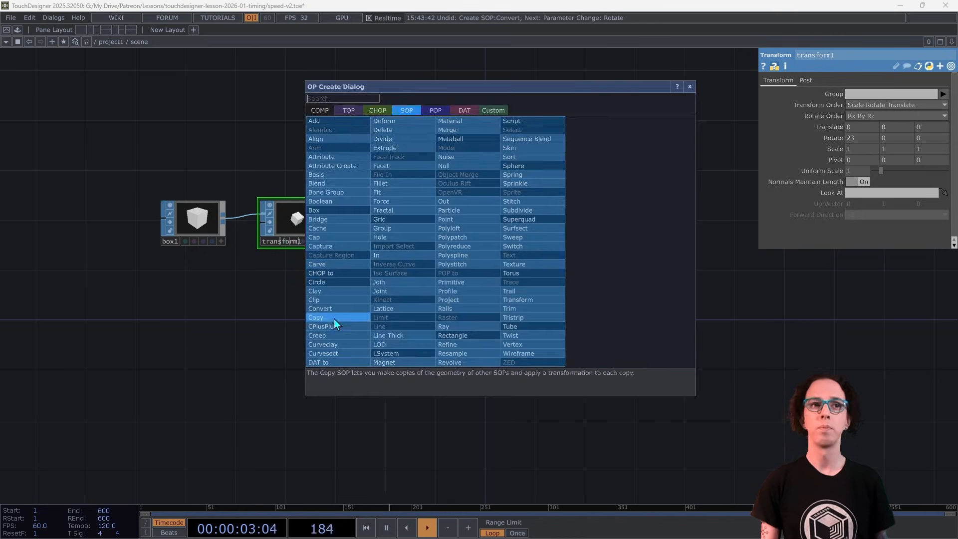
left_click(331, 317)
left_click(470, 256)
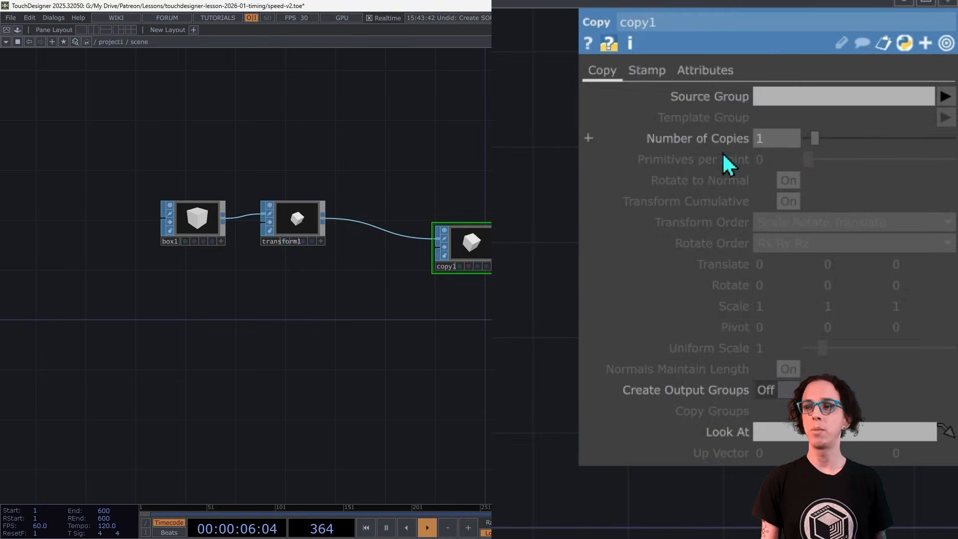
left_click(776, 142)
type("2")
key("Return")
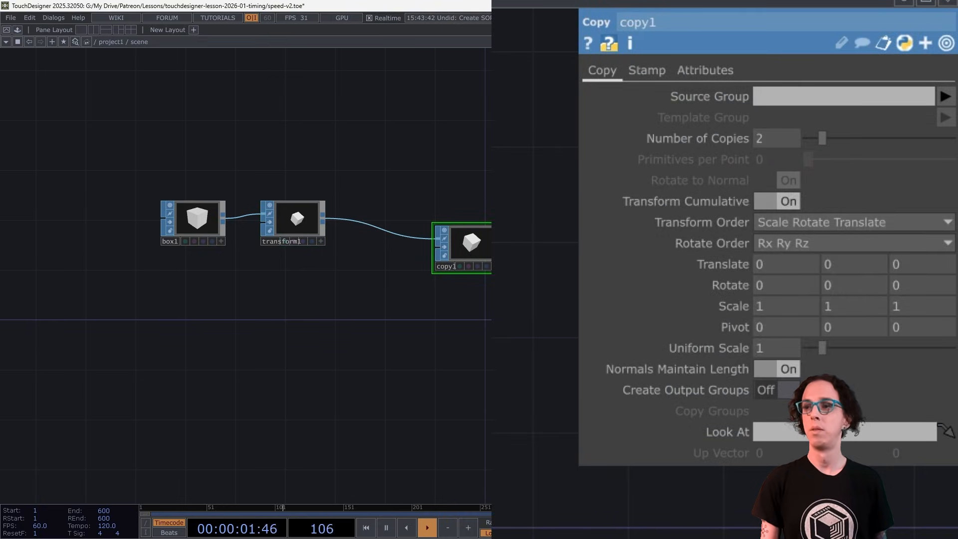
left_click(297, 218)
middle_click_drag(849, 178, 868, 160)
key("ctrl+z")
Set the Z scale of the Copy SOP to -1 to mirror the second copy.
left_click(471, 242)
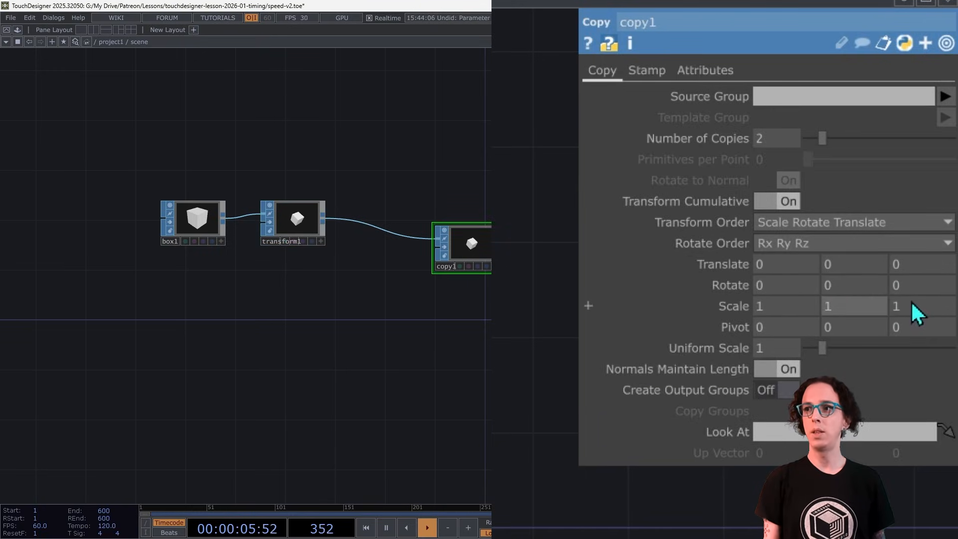
middle_click_drag(912, 307, 917, 306)
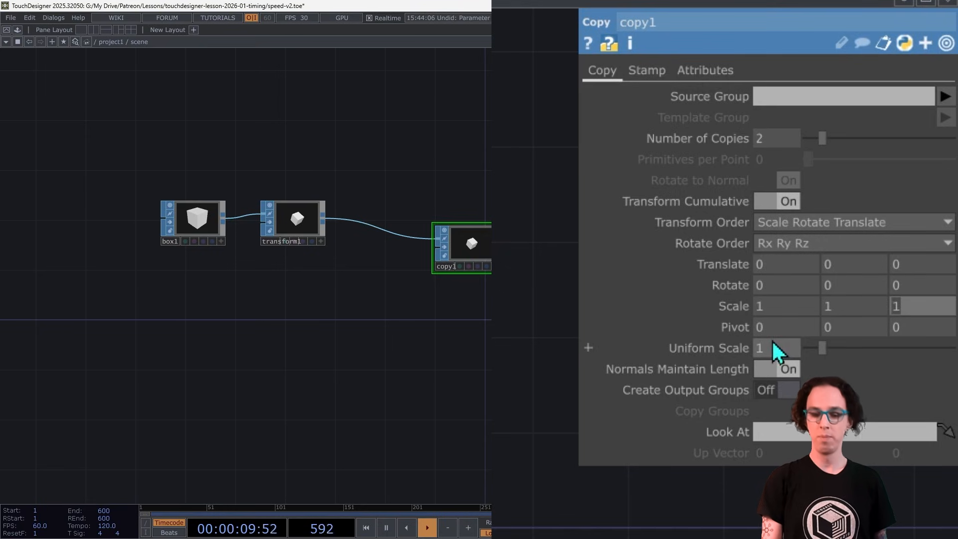
type("-1")
key("Tab")
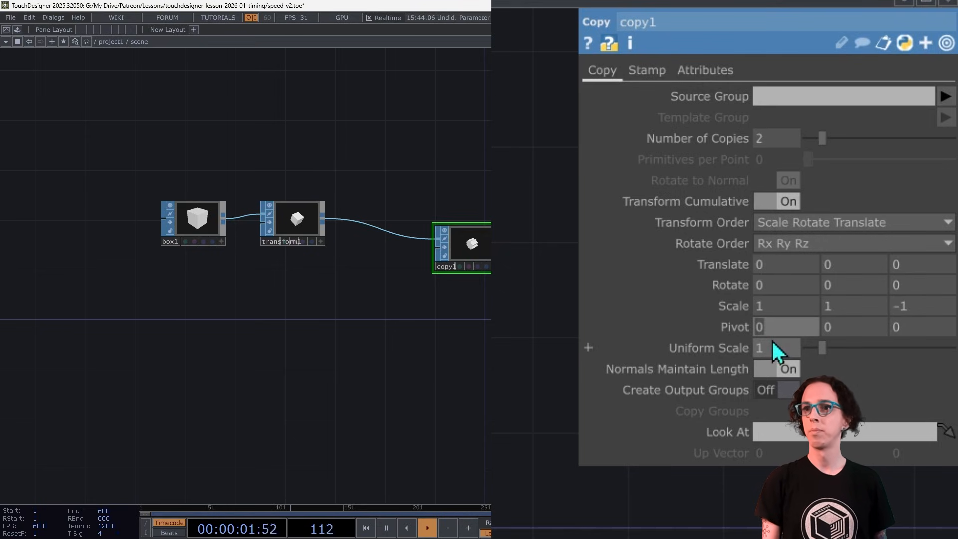
Connect a Geometry COMP to the output of copy1.
left_click_drag(460, 238, 527, 251)
left_click(344, 116)
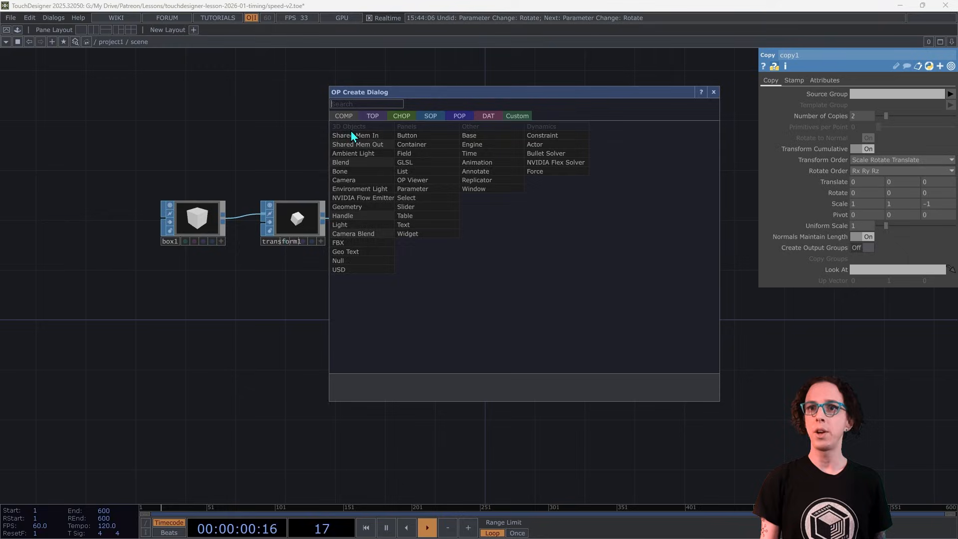
left_click(358, 208)
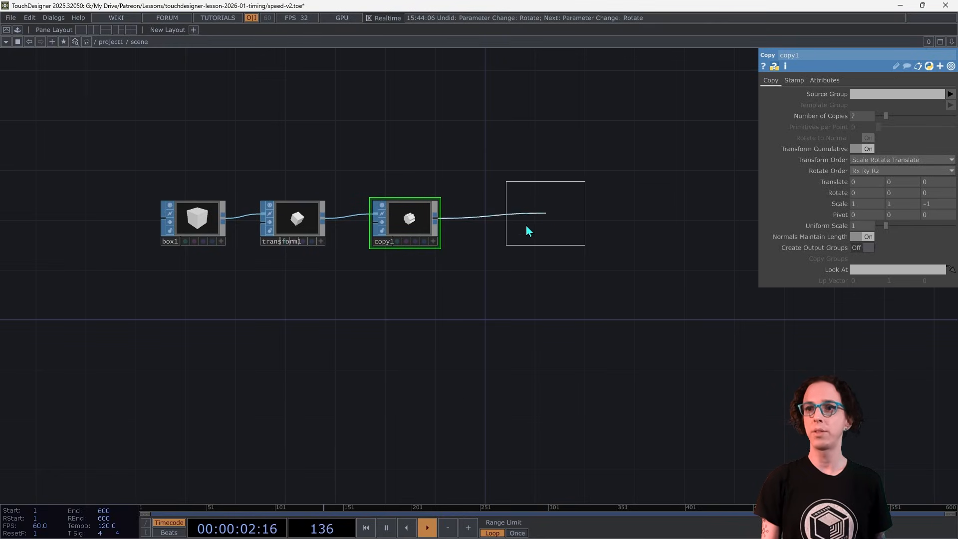
left_click(527, 228)
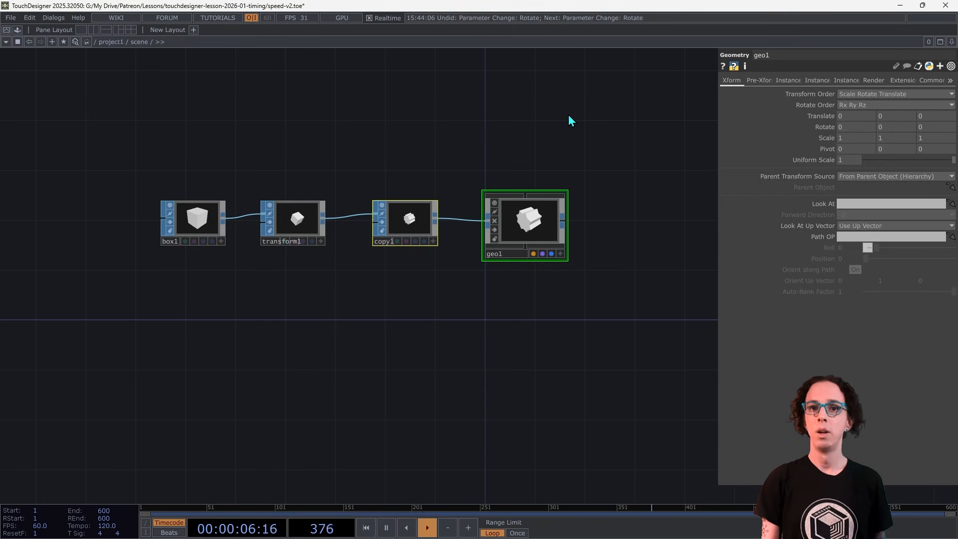
Add a Camera COMP above the geometry component and a Light COMP beside the camera.
key("Tab")
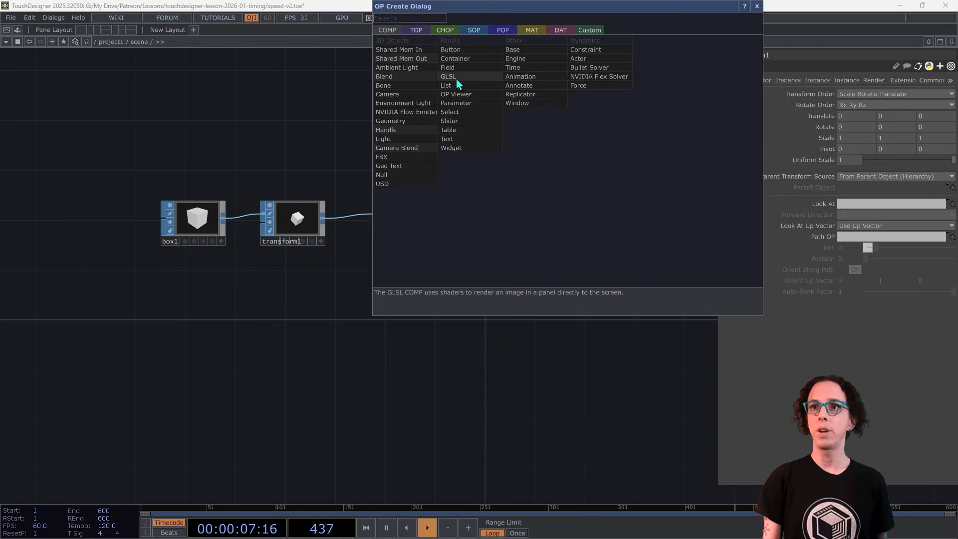
left_click(394, 95)
left_click(566, 146)
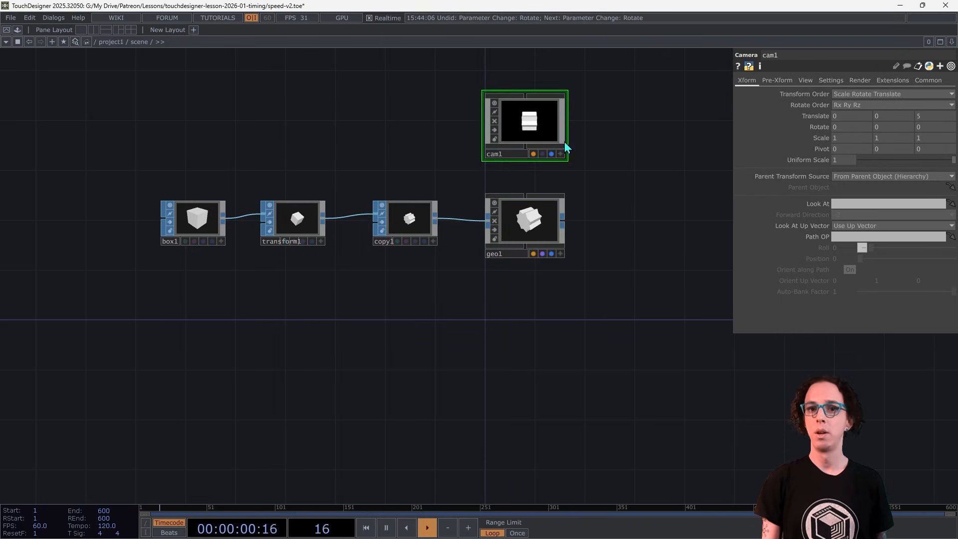
key("Tab")
left_click(492, 143)
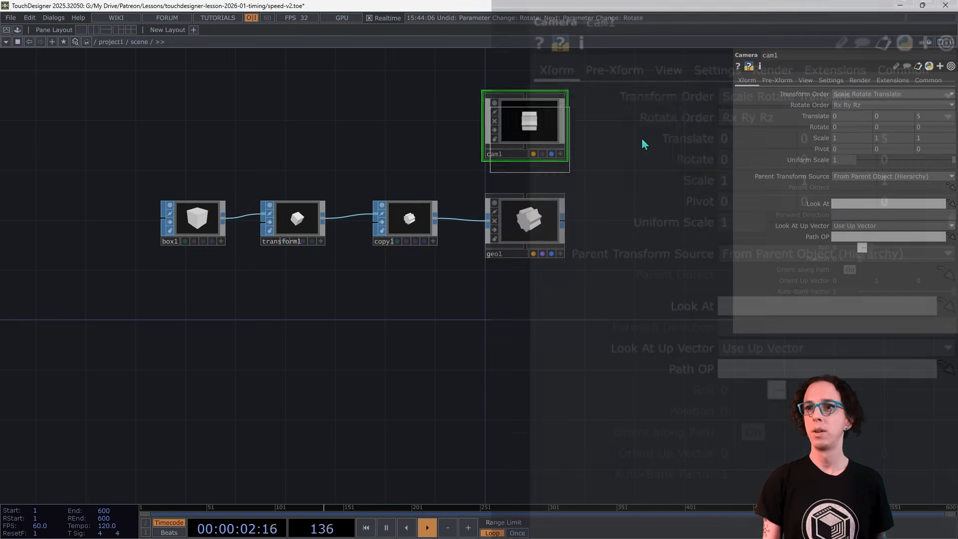
left_click(645, 144)
Set the light's translate values to 2, 2 and 4.
left_click(850, 116)
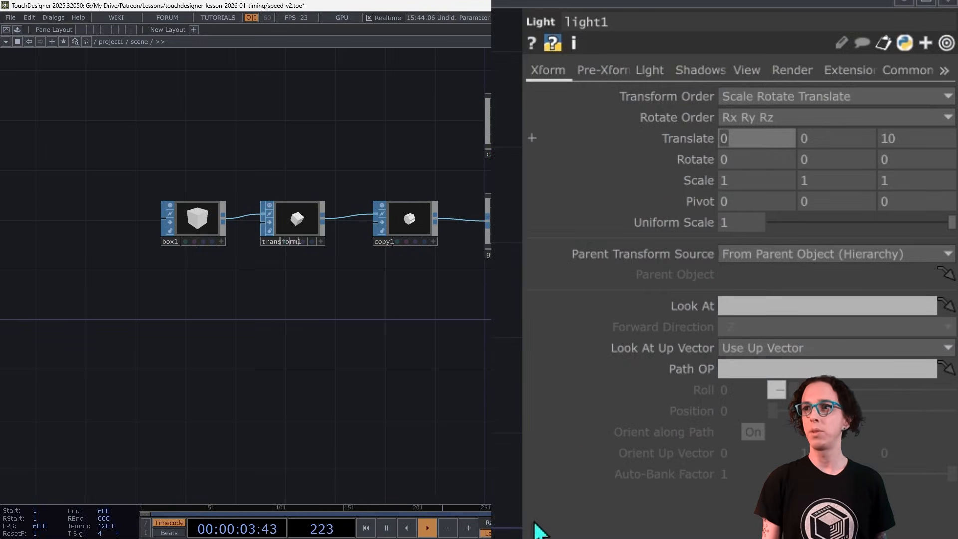
type("2")
key("Tab")
type("2")
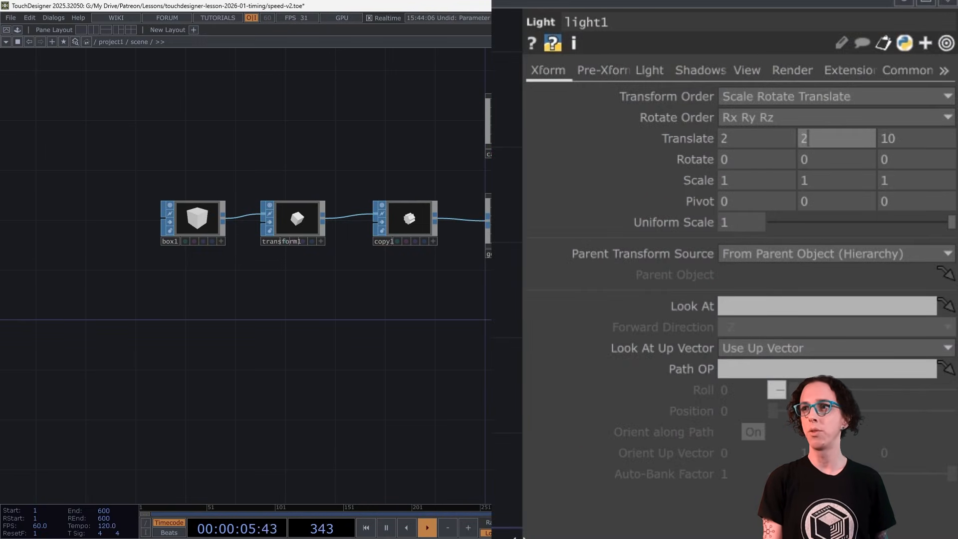
key("Tab")
type("4")
key("Tab")
Add a Render TOP below the geometry component.
key("Tab")
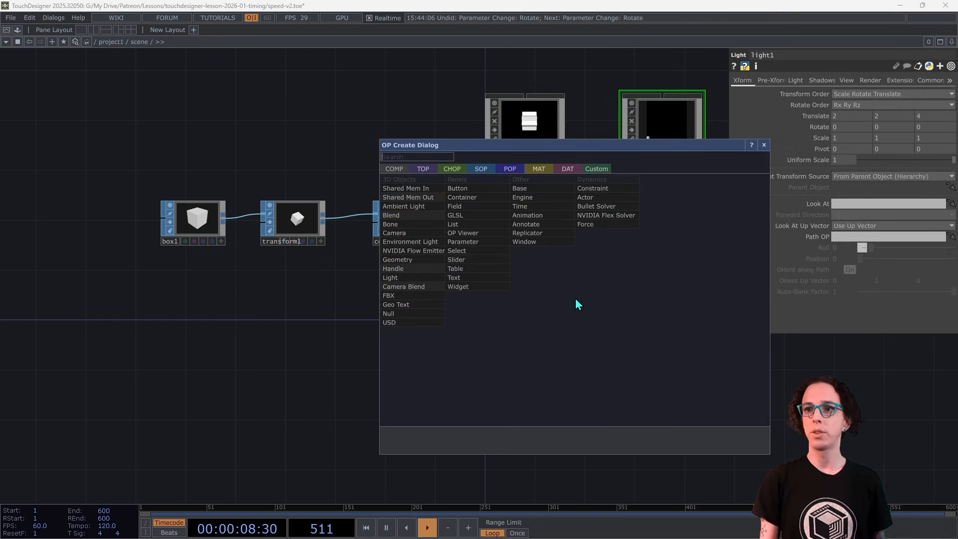
left_click(422, 168)
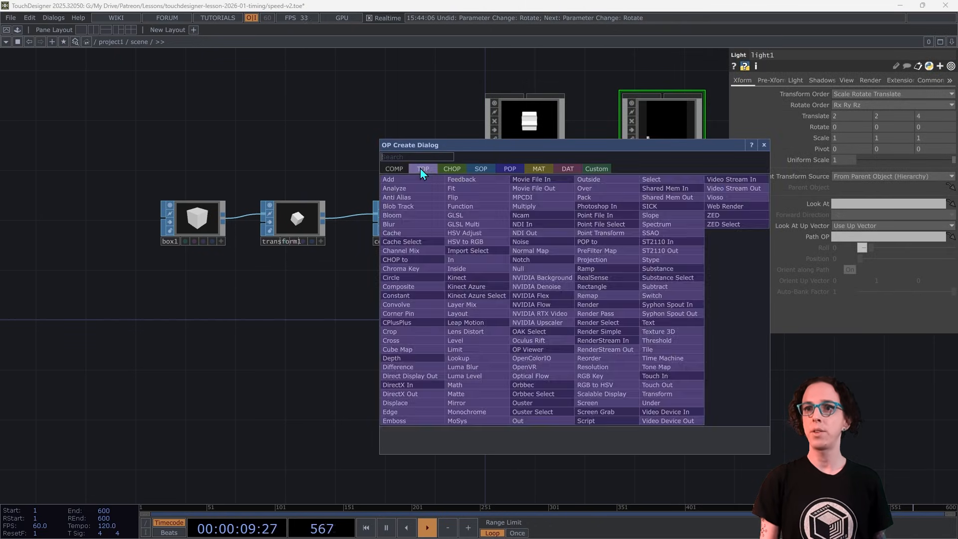
left_click(587, 304)
left_click(504, 317)
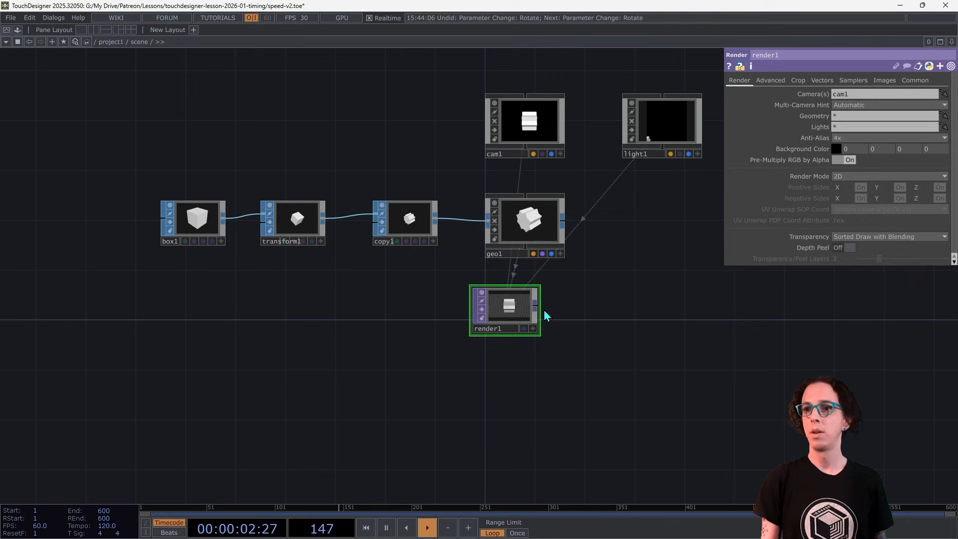
Connect an Out TOP to the output of render1.
left_click(648, 318)
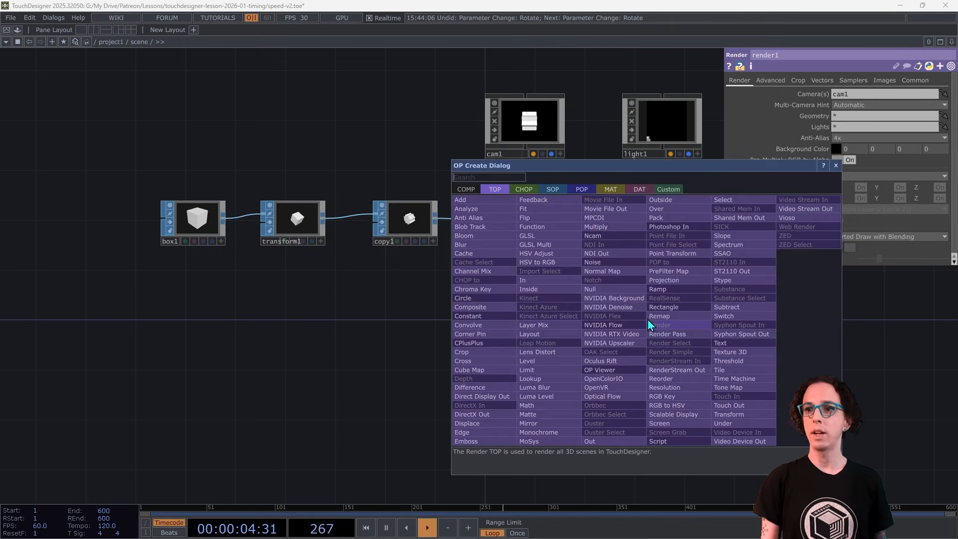
left_click(614, 443)
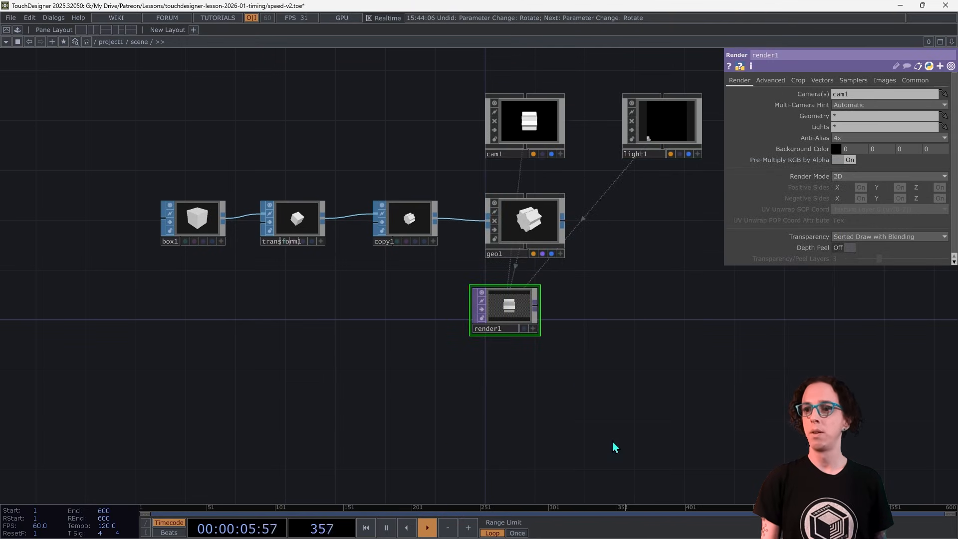
left_click(635, 313)
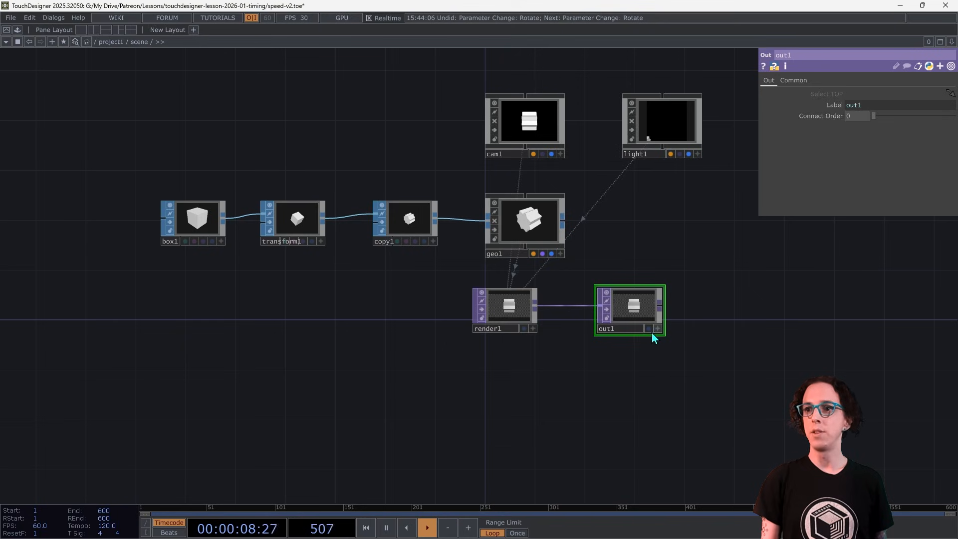
Preview the out1 render in the network background and turn the background display back off.
left_click(649, 329)
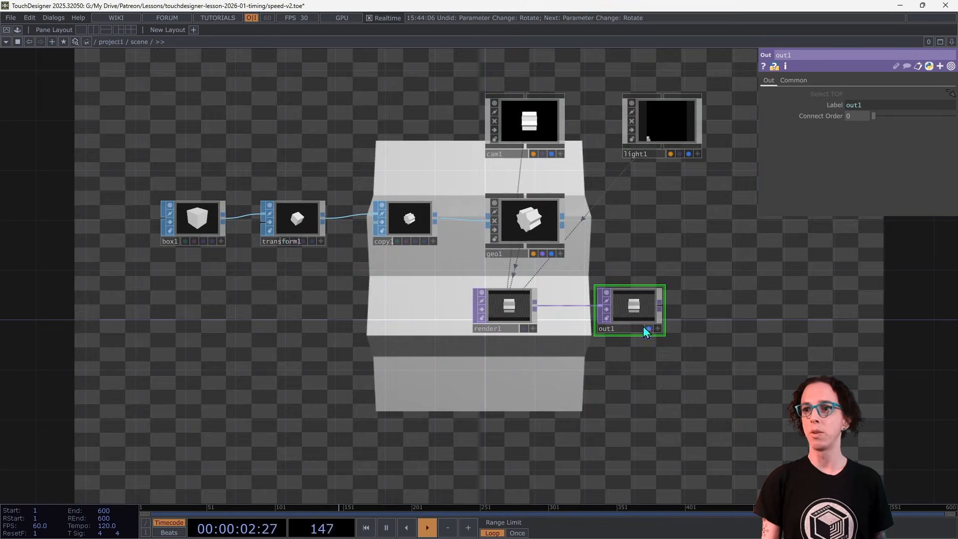
left_click(647, 328)
right_click(640, 305)
left_click(626, 309)
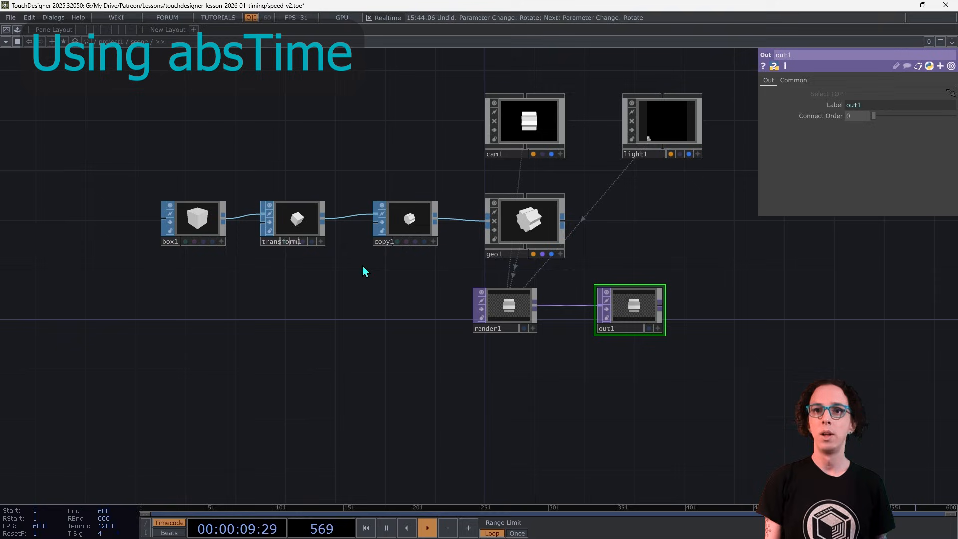
Drive transform1's X rotation with the expression absTime.seconds*30 and its Z rotation with absTime.seconds*38.
left_click(306, 223)
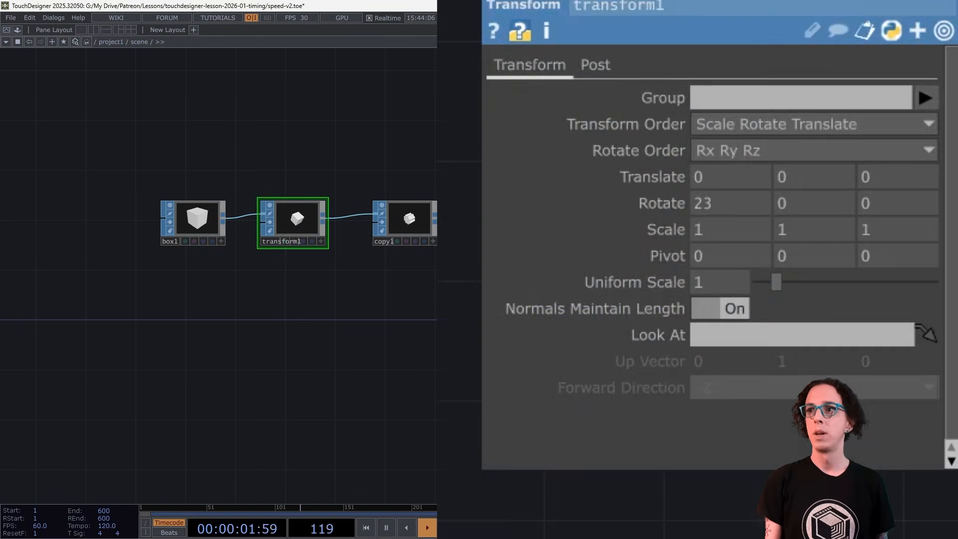
left_click(655, 209)
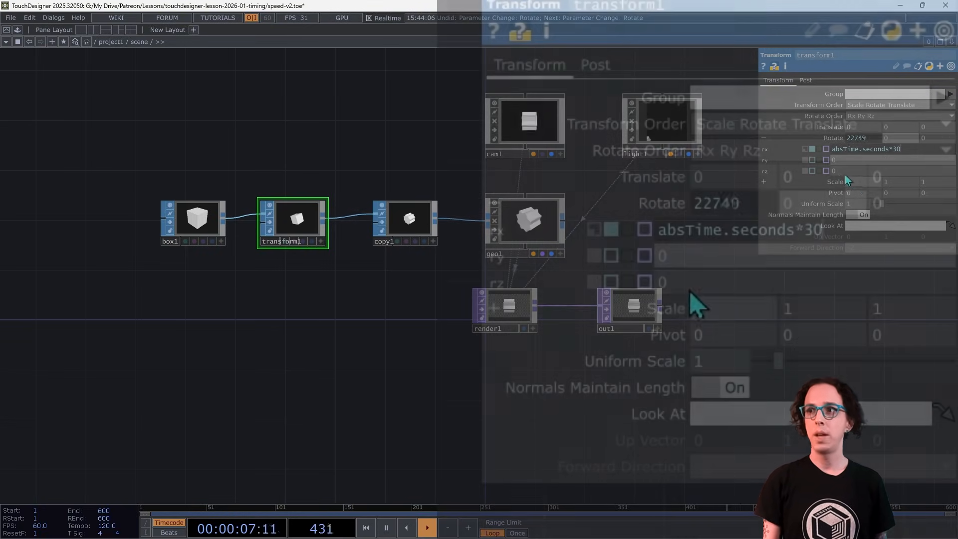
key("Tab")
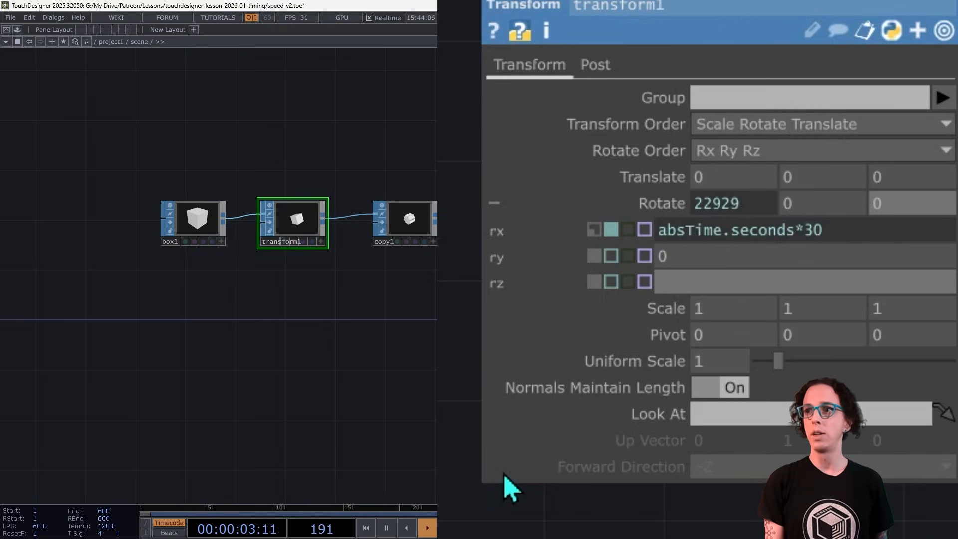
type("abs")
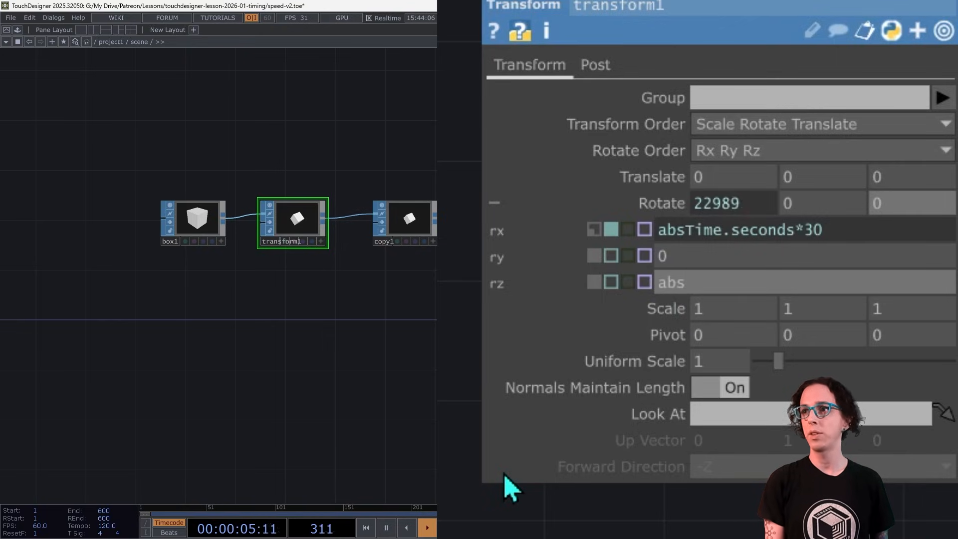
type("Time.se")
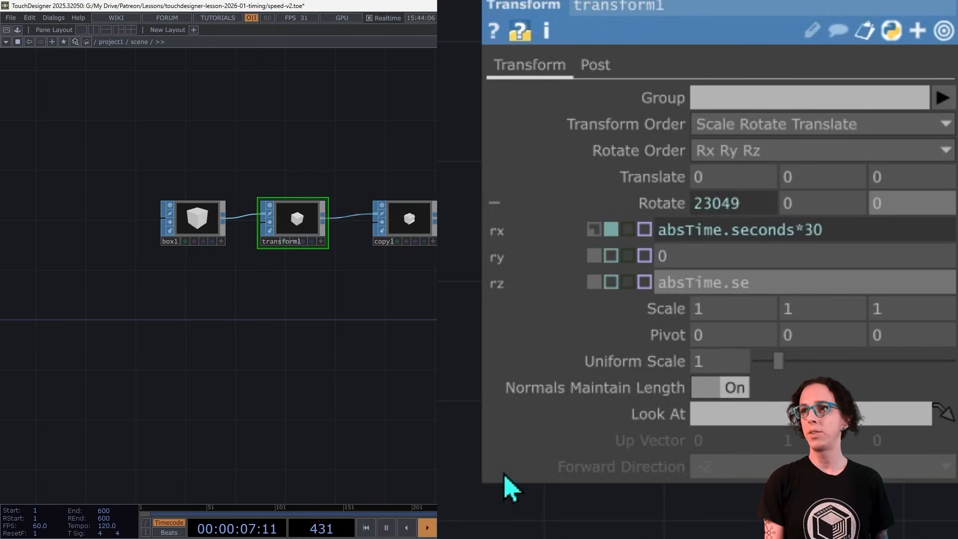
type("conds*38")
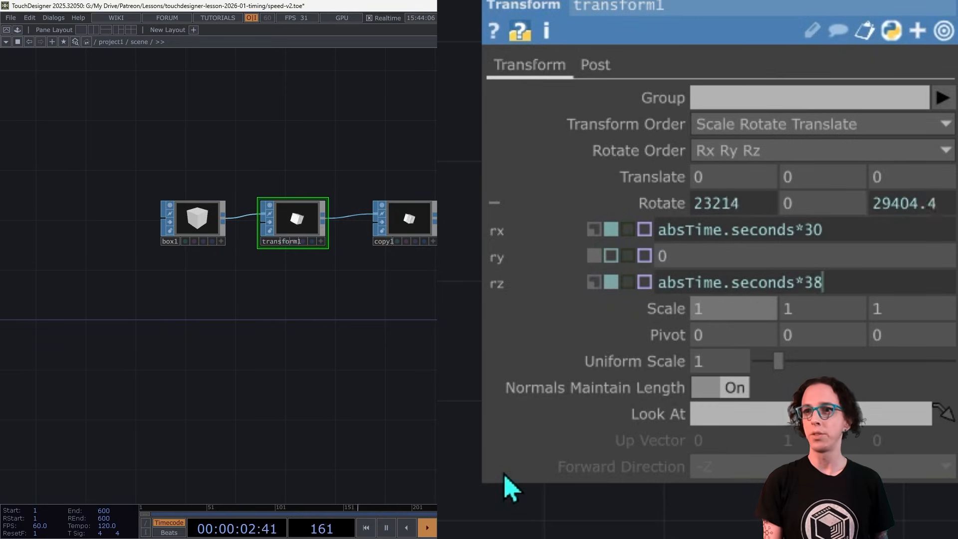
key("Tab")
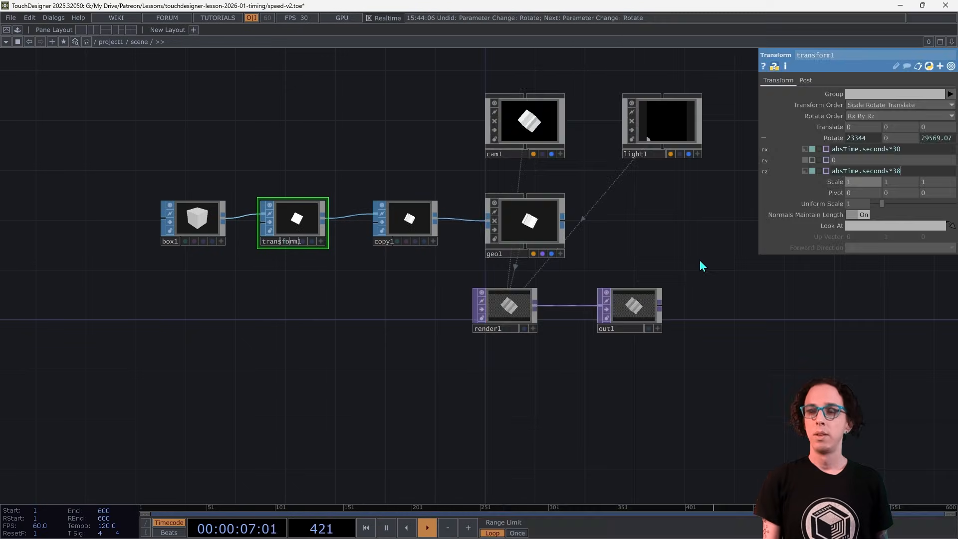
Drive light1's X translation with the expression math.sin(absTime.seconds*2)*5.
left_click(665, 122)
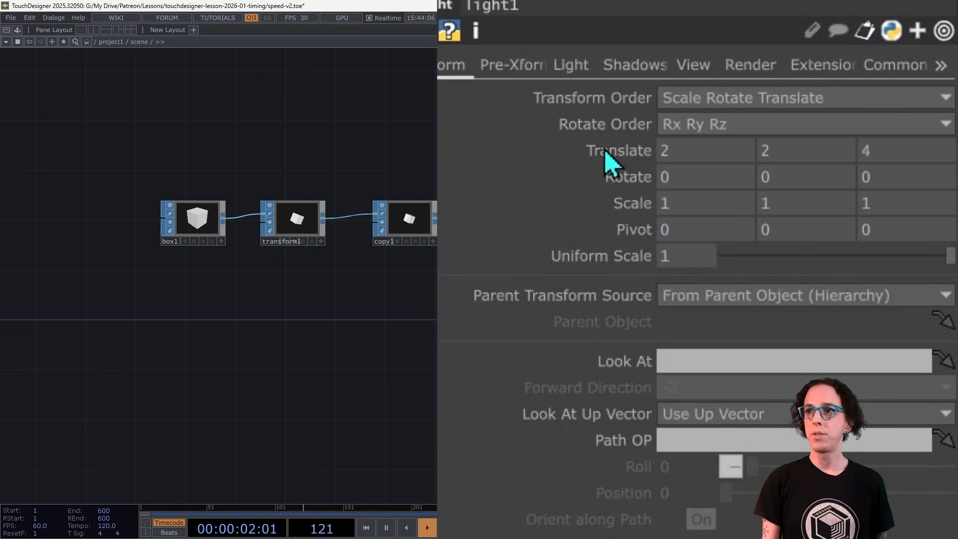
left_click(610, 152)
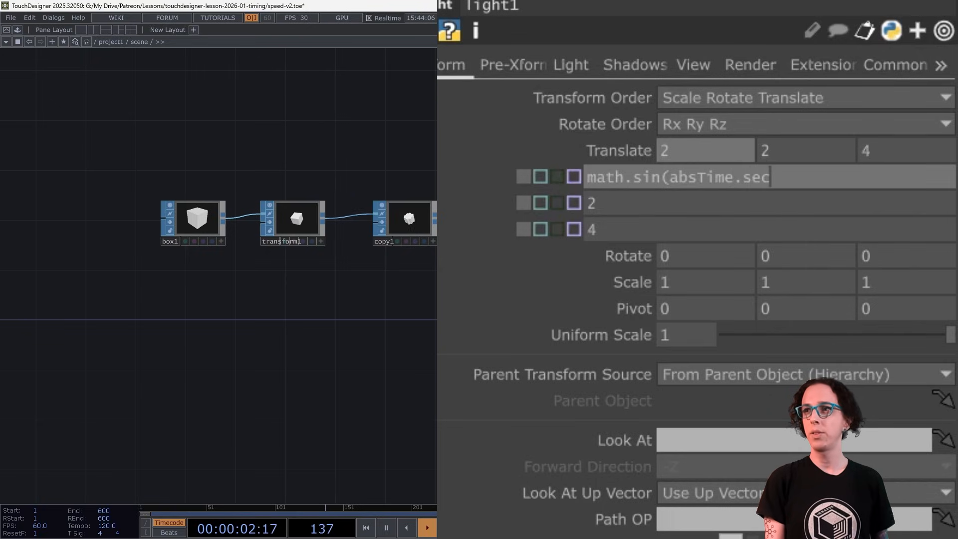
type("ds*2)*5")
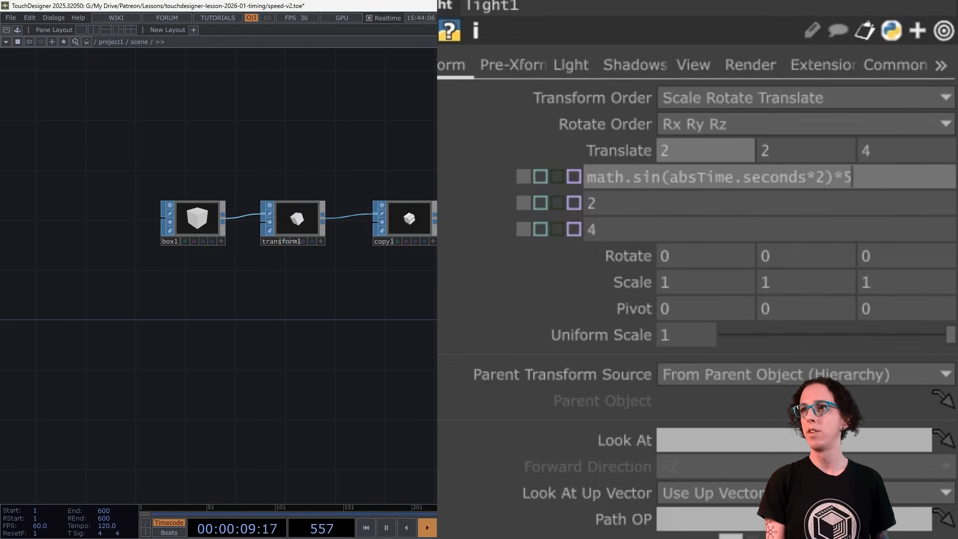
key("Return")
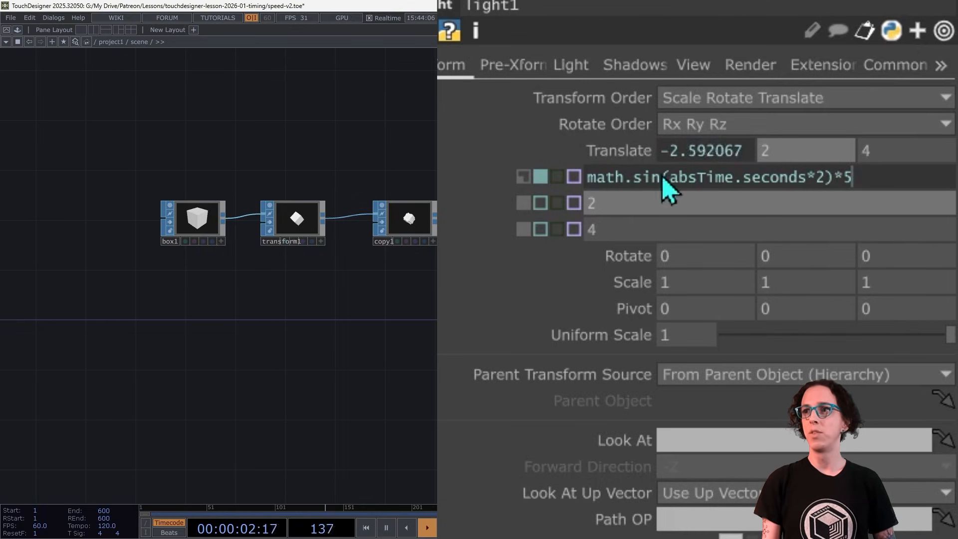
mouse_move(821, 192)
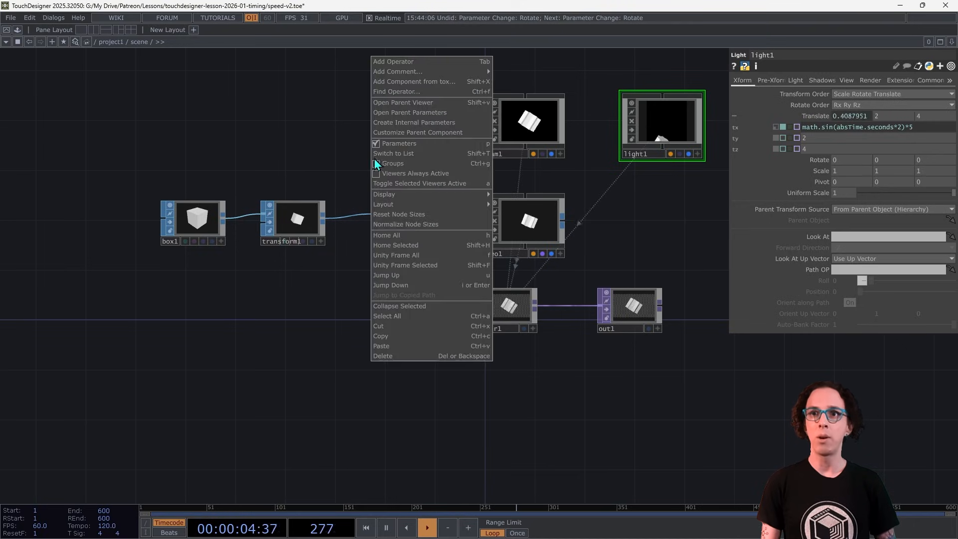
Customize the parent scene component and add a single-value Float custom parameter called Spin Speed X.
right_click(367, 159)
left_click(417, 132)
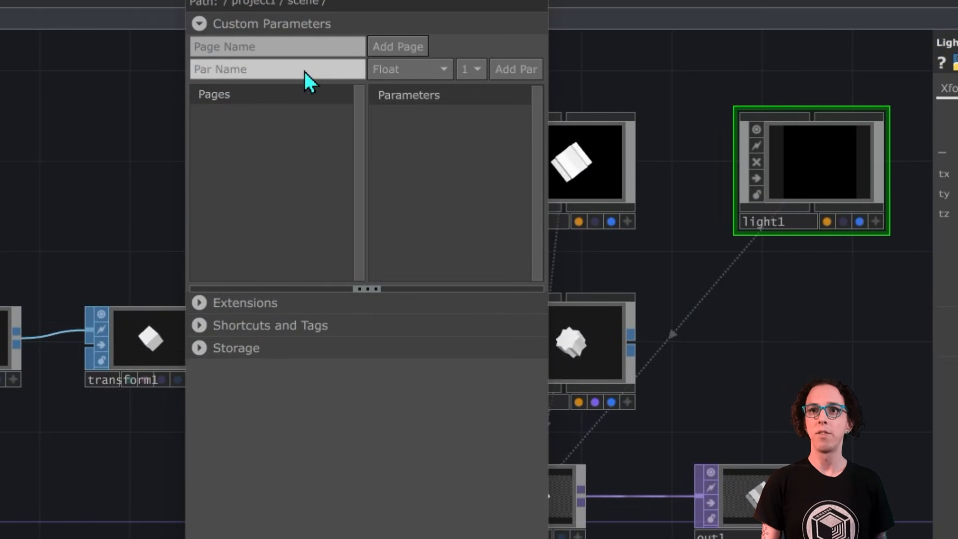
left_click(381, 70)
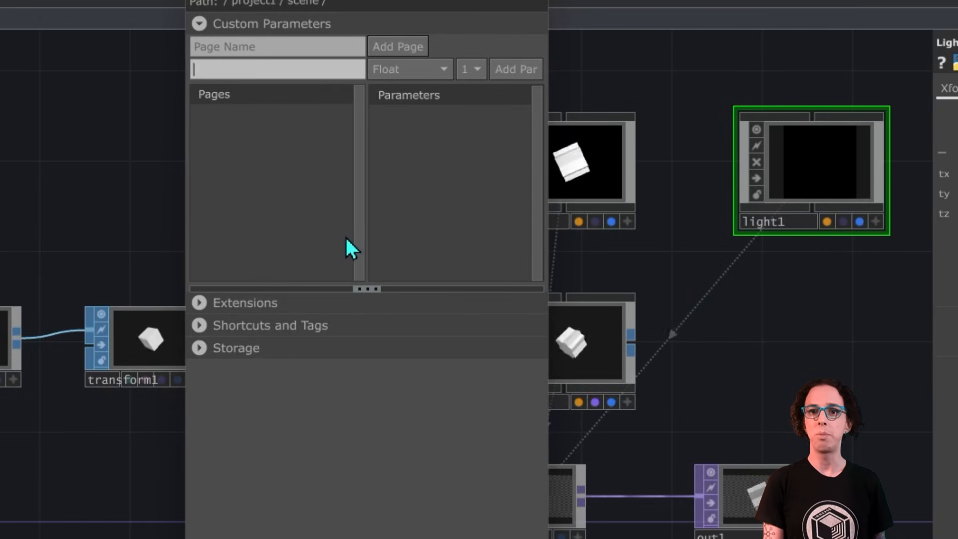
type("Spin ")
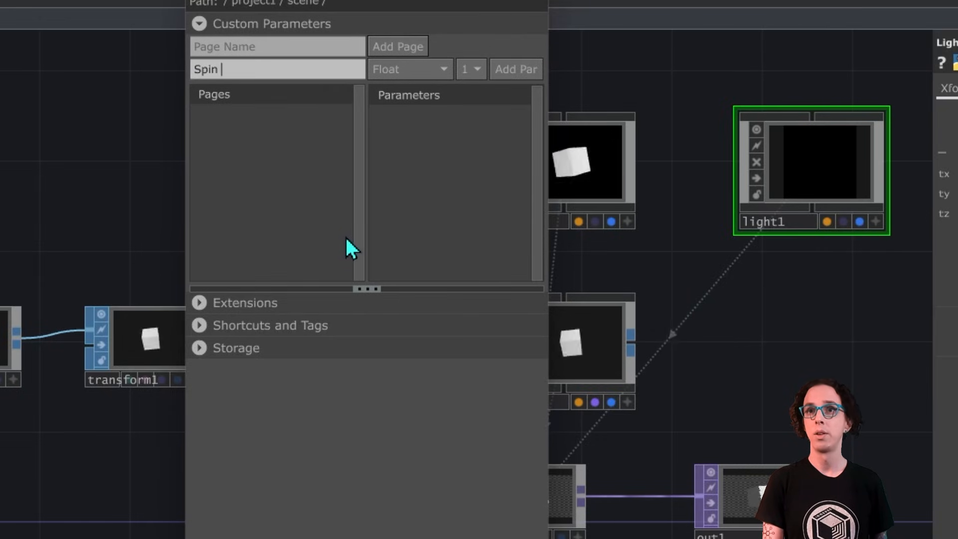
type("Speed X")
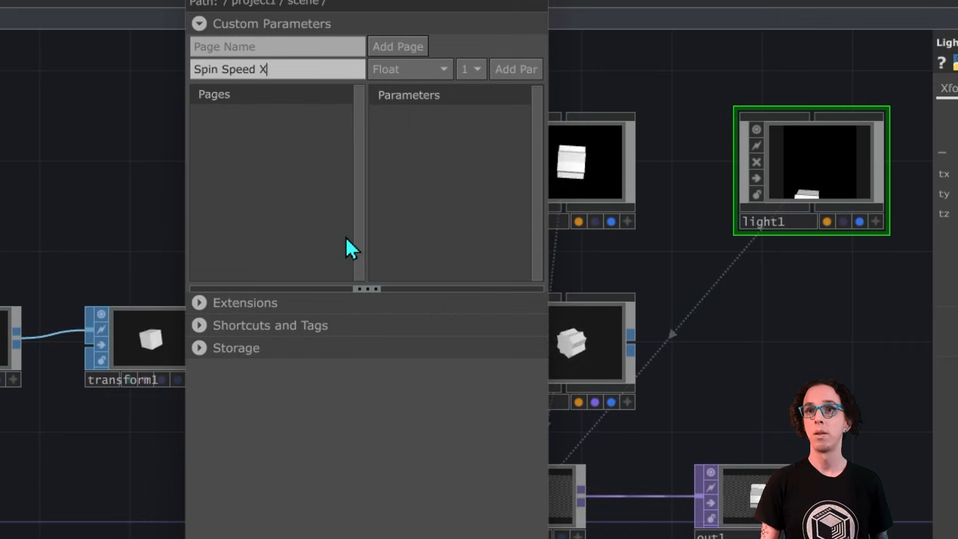
left_click(523, 73)
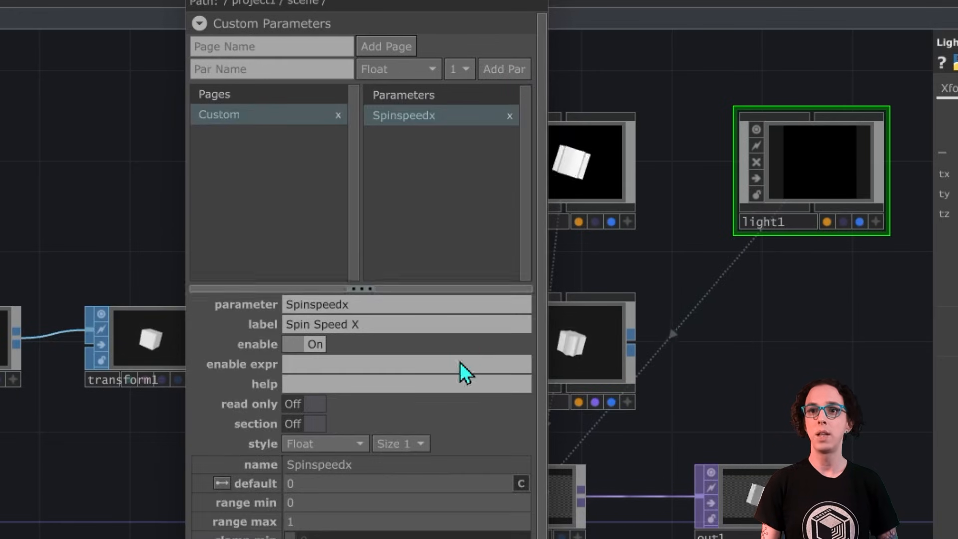
Set the minimum range of the Spin Speed X parameter to -1.
left_click(331, 502)
type("-")
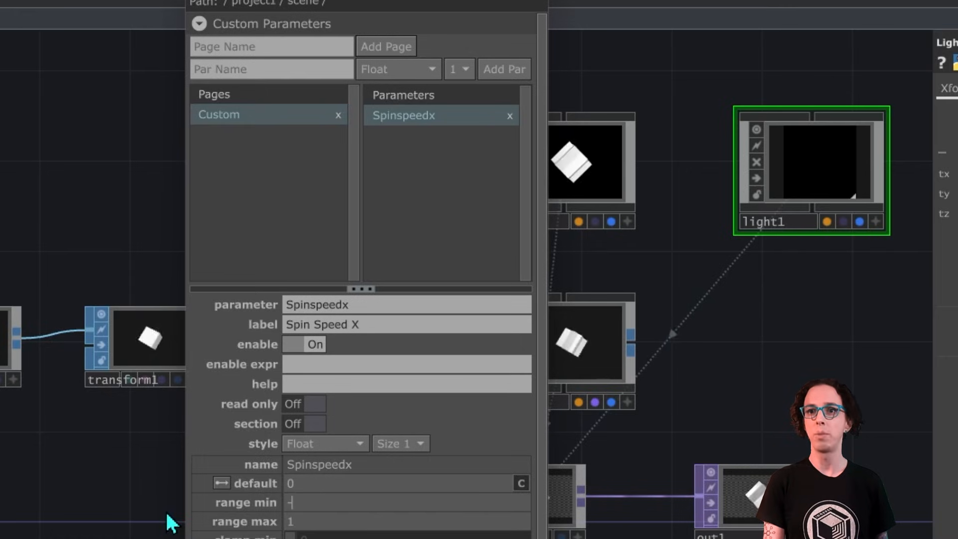
type("1")
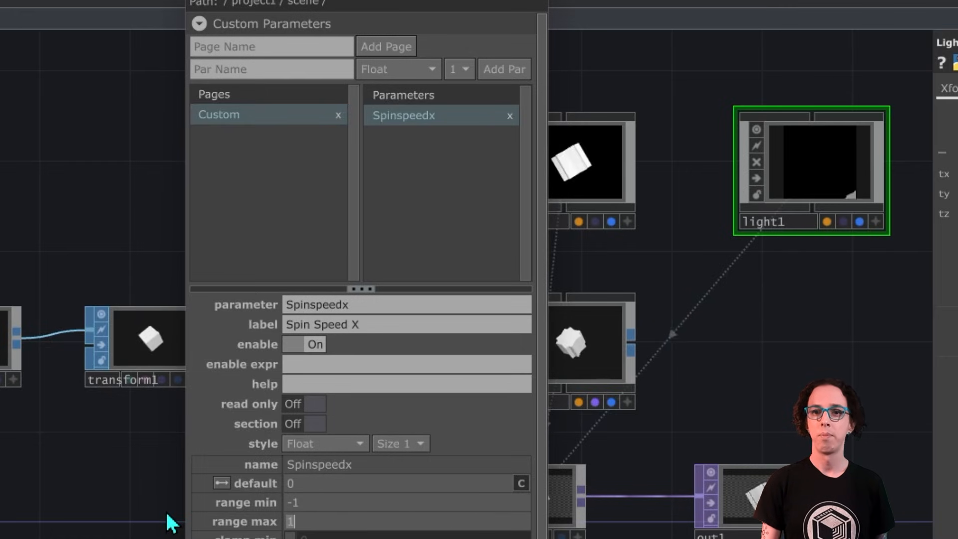
Duplicate the Spin Speed X parameter on the Custom page by copying and pasting it.
left_click(404, 116)
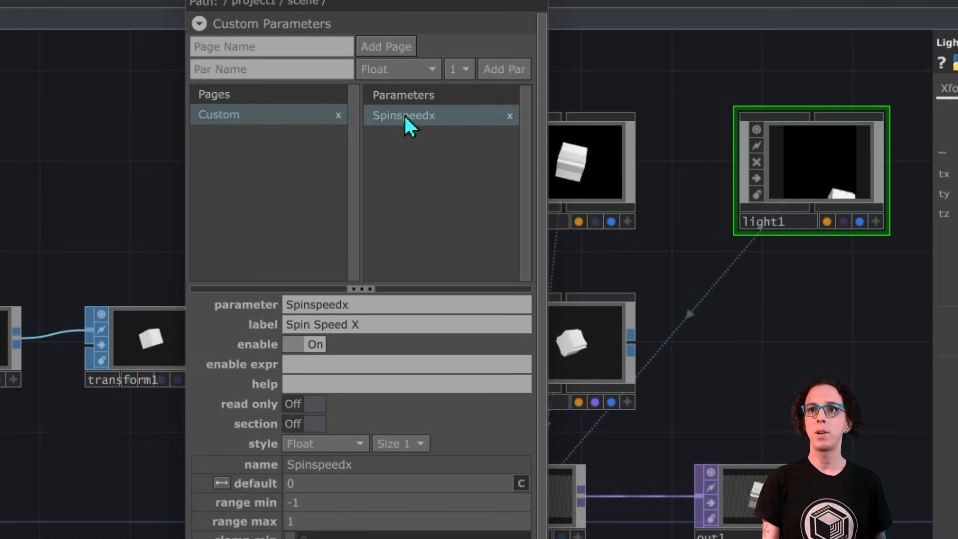
right_click(403, 113)
left_click(432, 166)
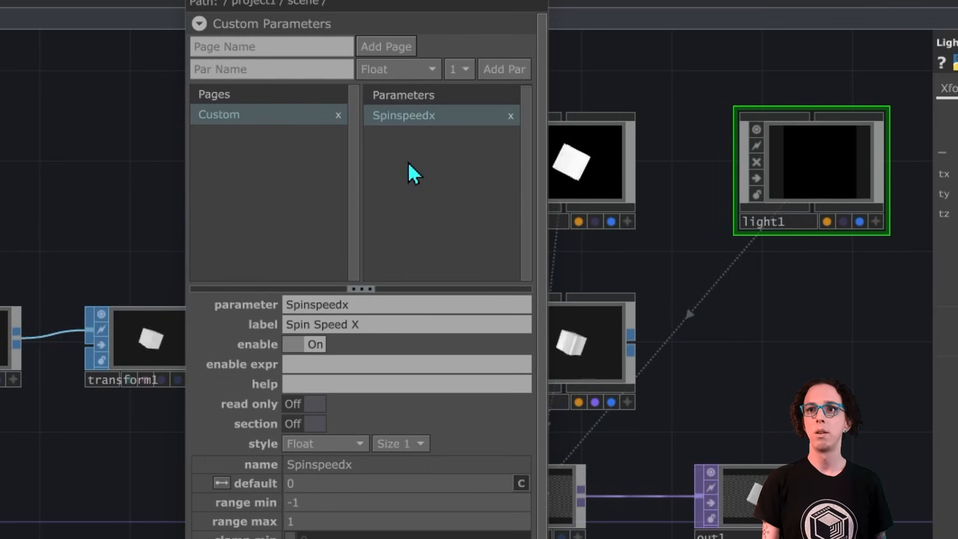
right_click(407, 161)
left_click(439, 235)
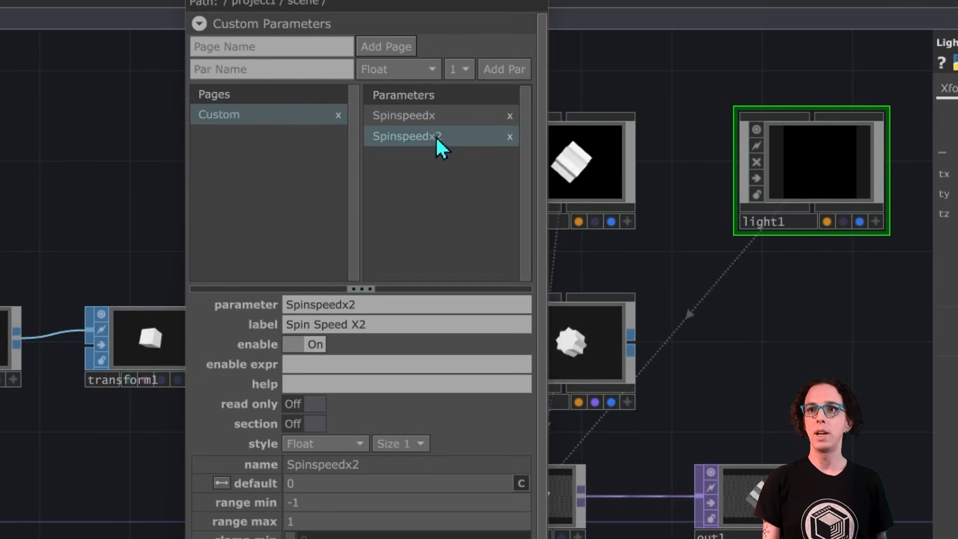
Rename the duplicated parameter to Spinspeedz and change its label to Spin Speed Z.
left_click_drag(343, 304, 390, 331)
type("z")
type("Z")
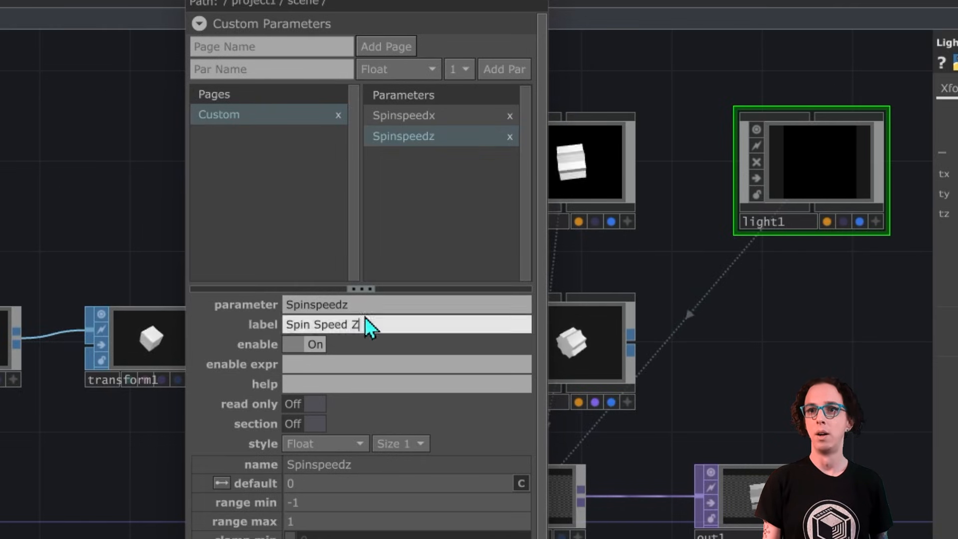
key("Return")
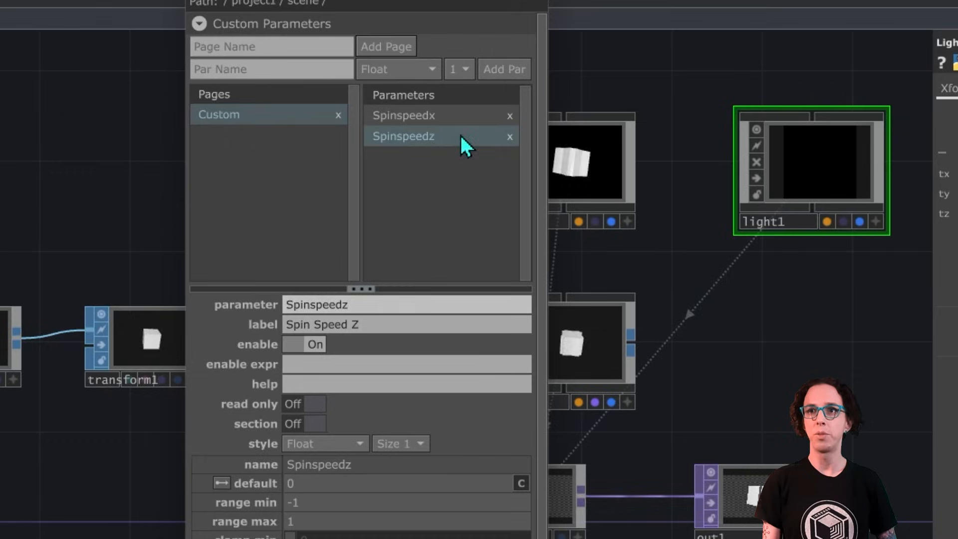
left_click(450, 299)
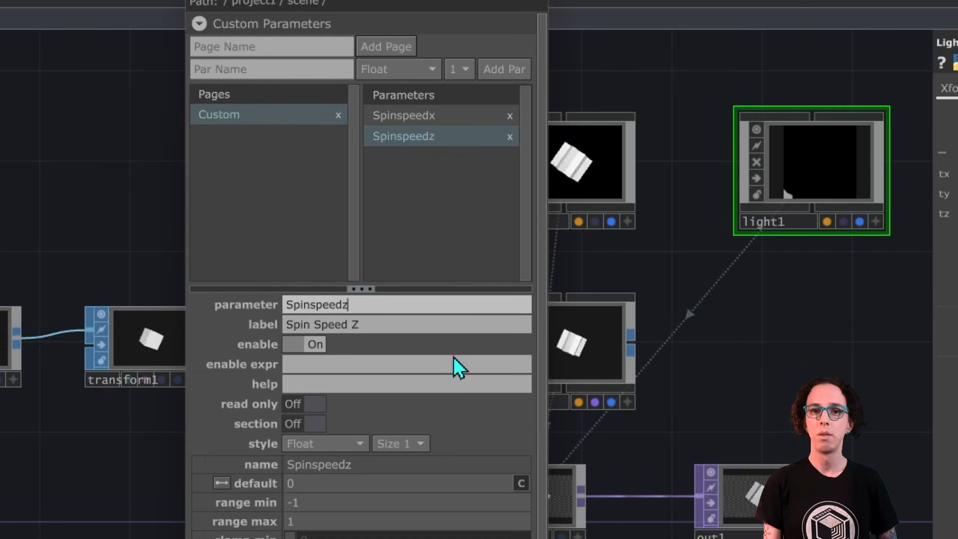
Add another single-value Float custom parameter called Light Speed X to the scene component.
left_click(262, 73)
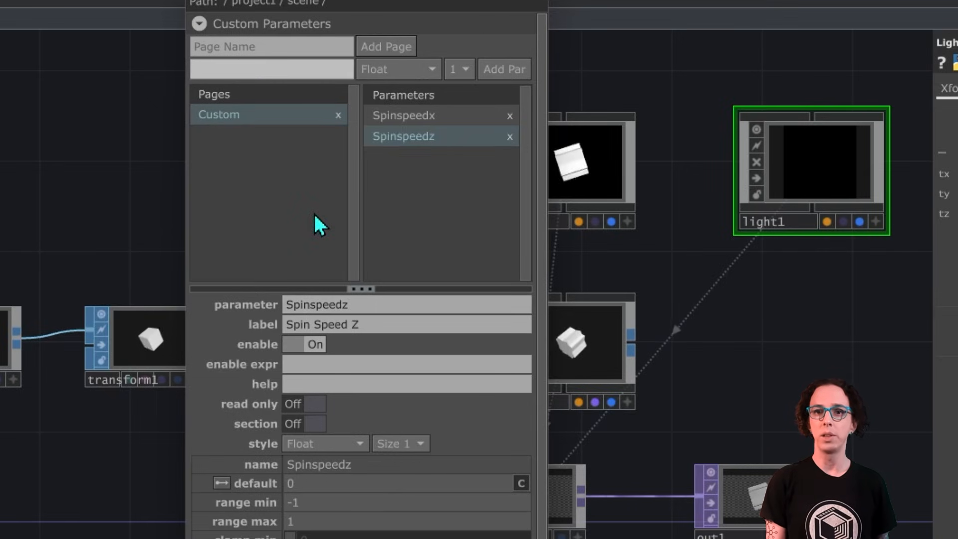
type("Li")
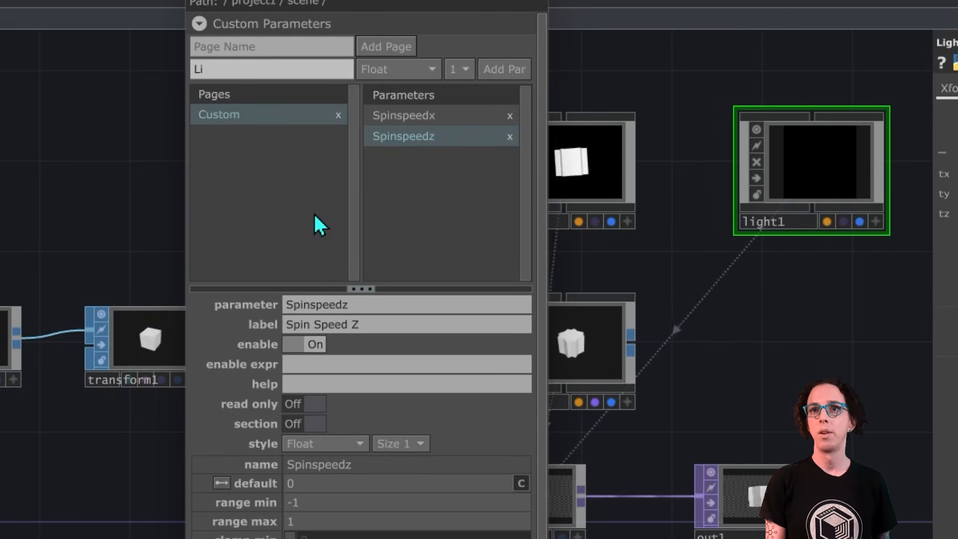
type("ght Speed")
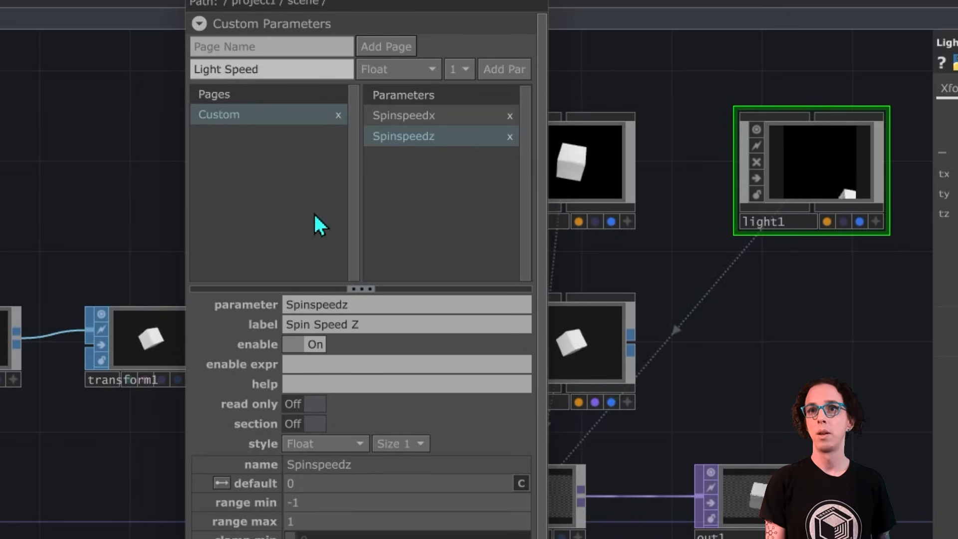
type(" X")
left_click(519, 70)
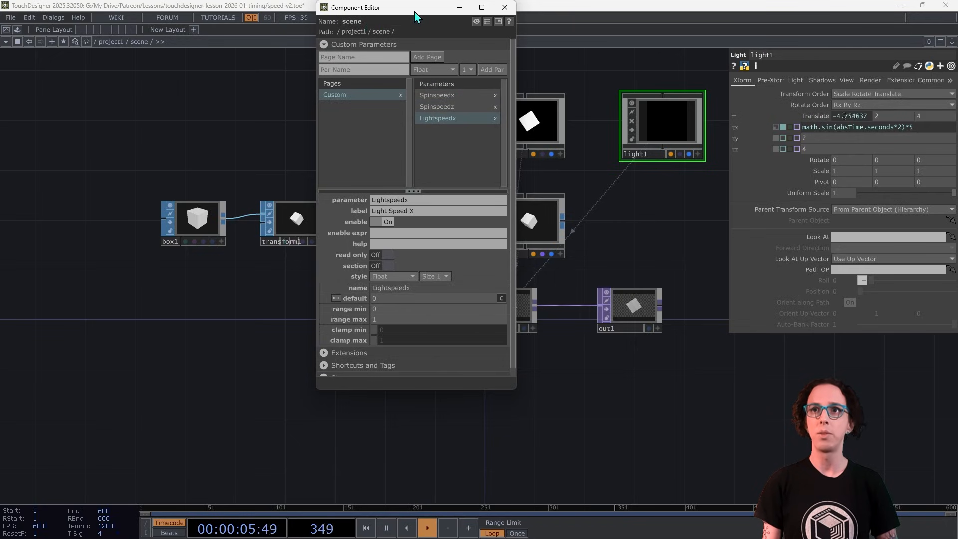
Close the component editor and extend transform1's X rotation expression to absTime.seconds*30*parent().par.Spinspeedx.
left_click_drag(414, 13, 168, 70)
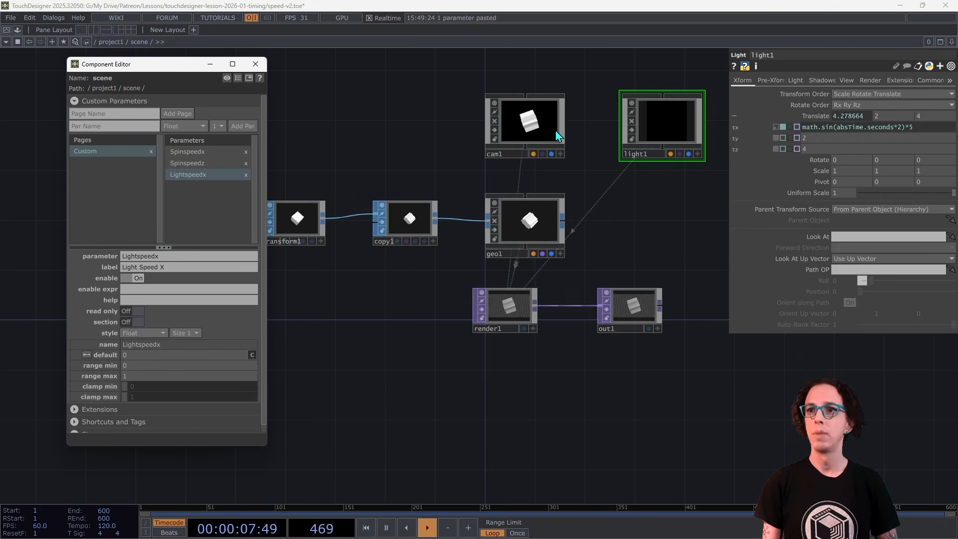
left_click(288, 225)
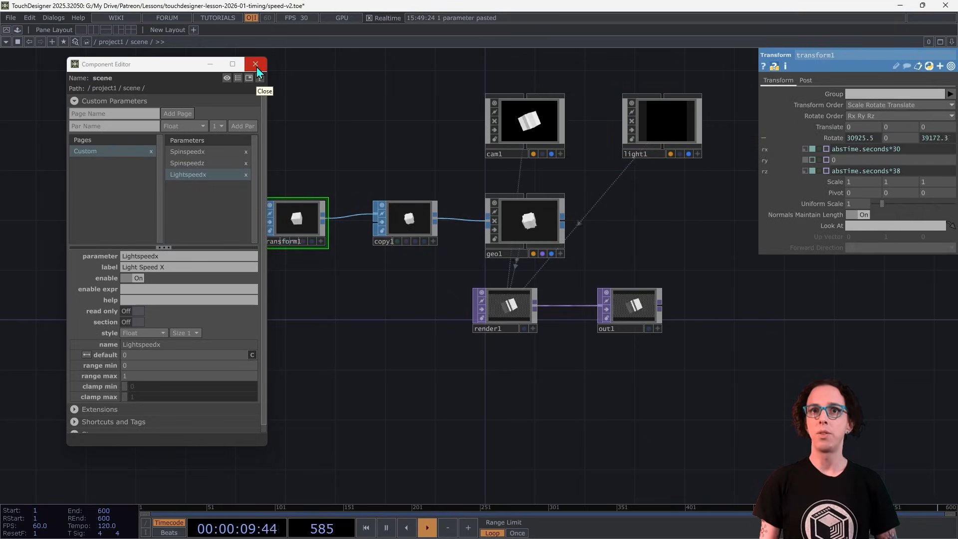
left_click(257, 66)
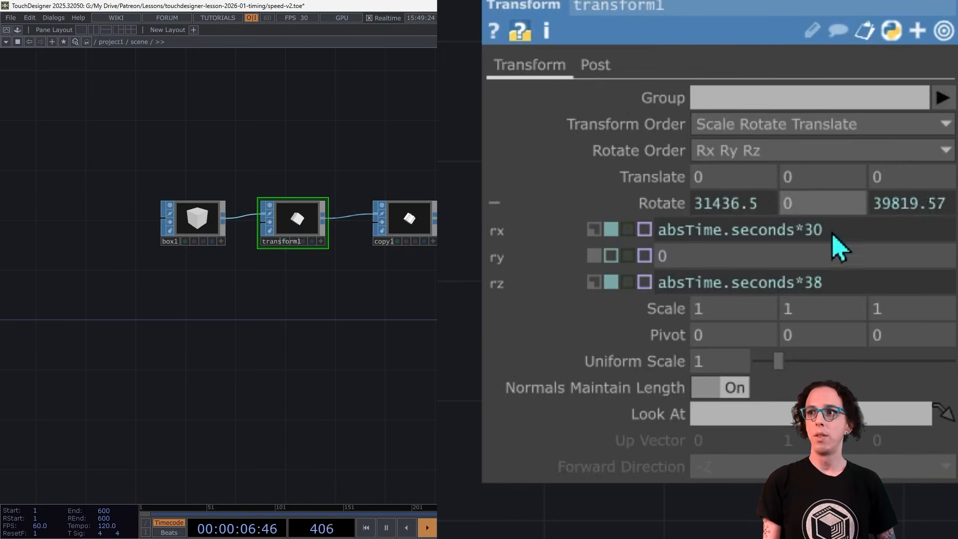
mouse_move(840, 239)
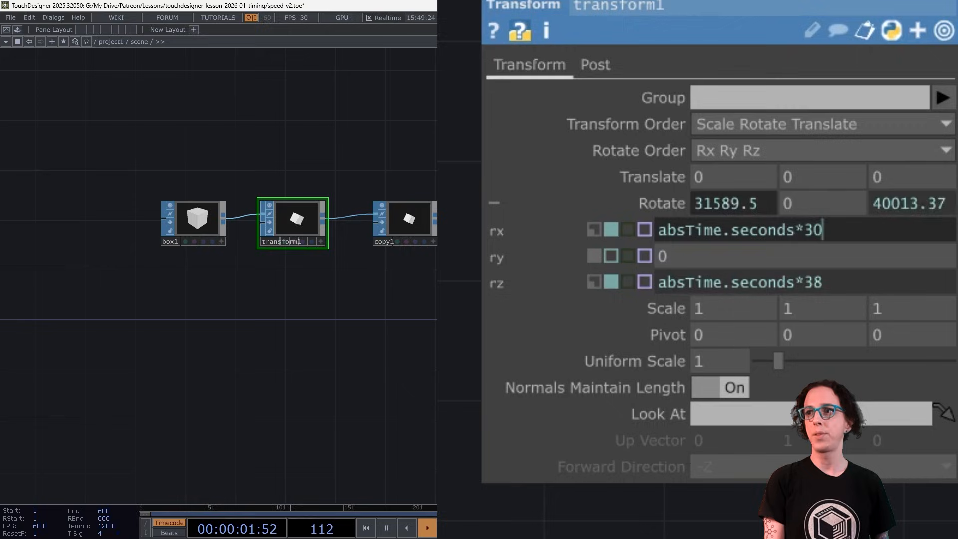
type("*")
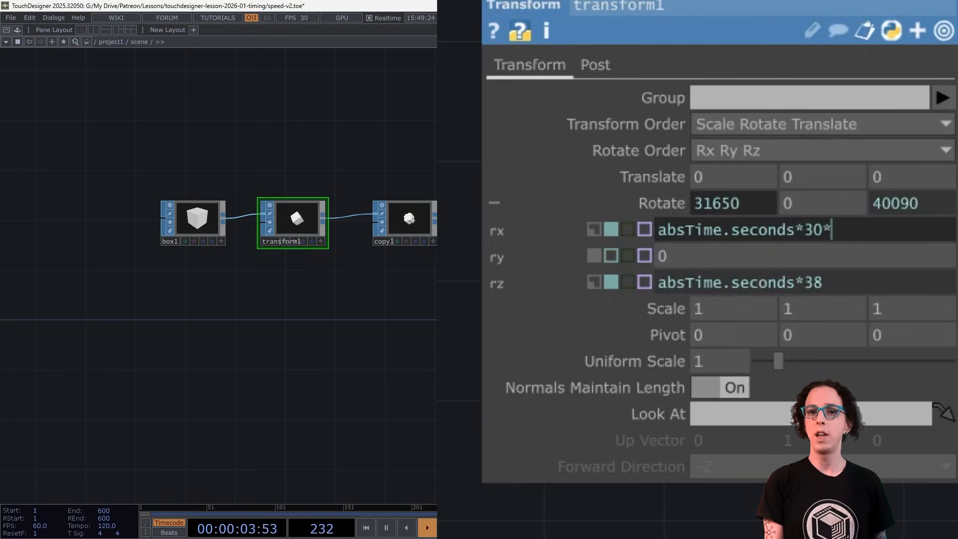
type("parent")
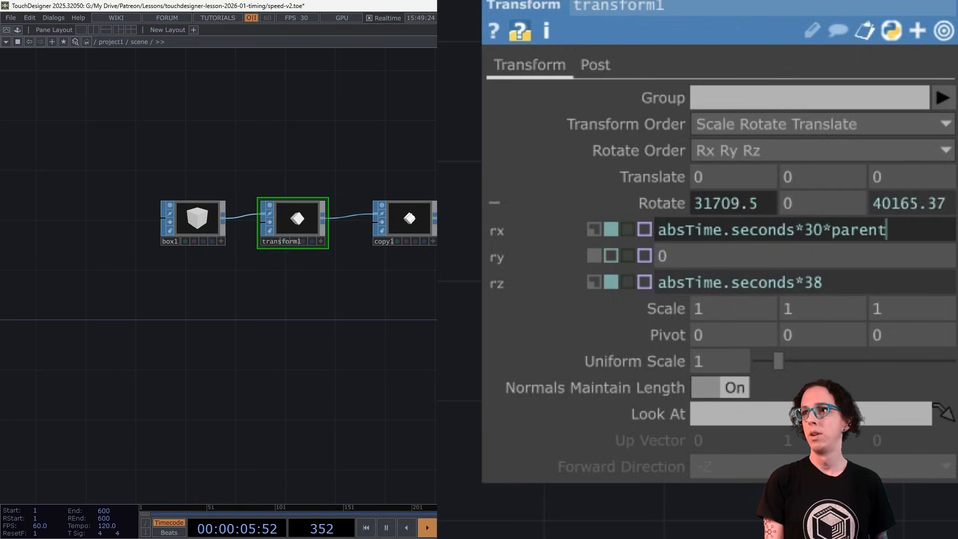
type("()")
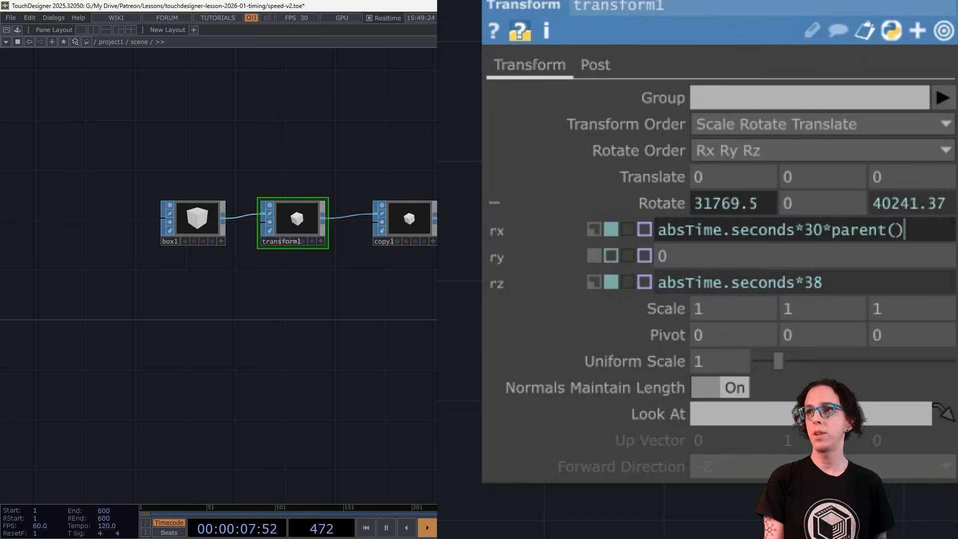
type(".par")
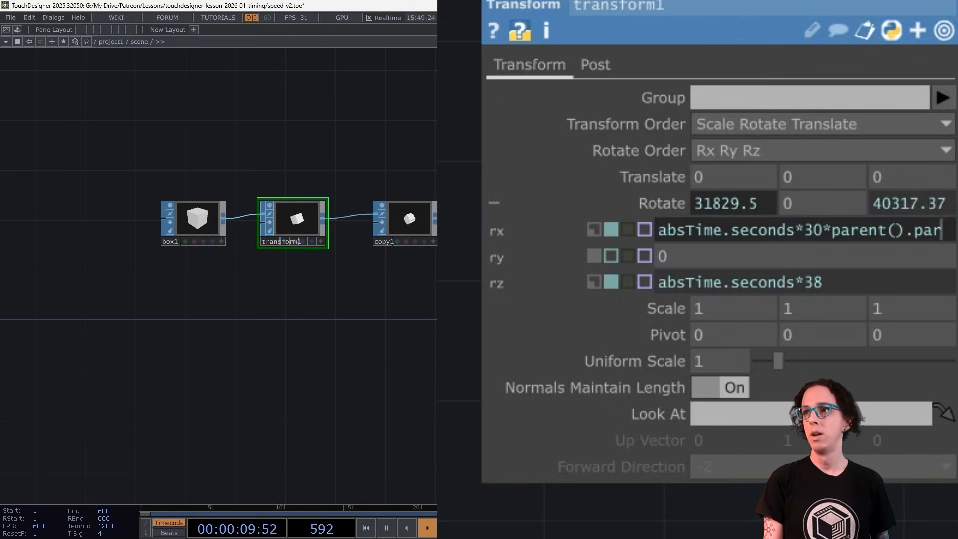
type(".S")
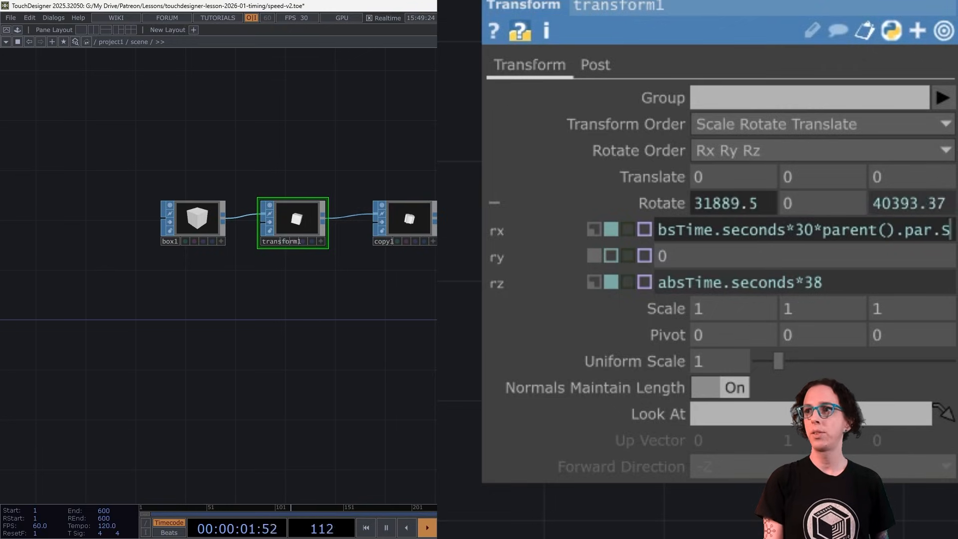
type("pin")
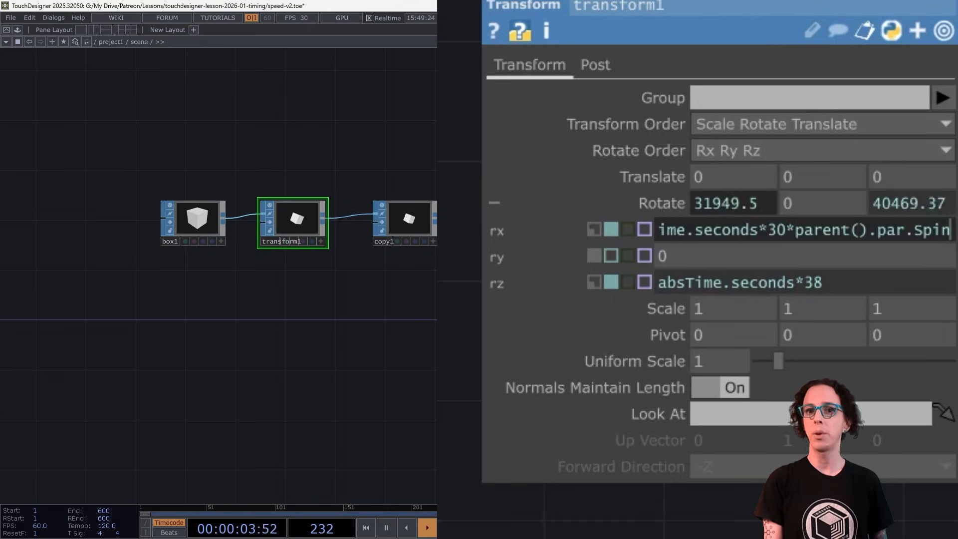
type("speedx")
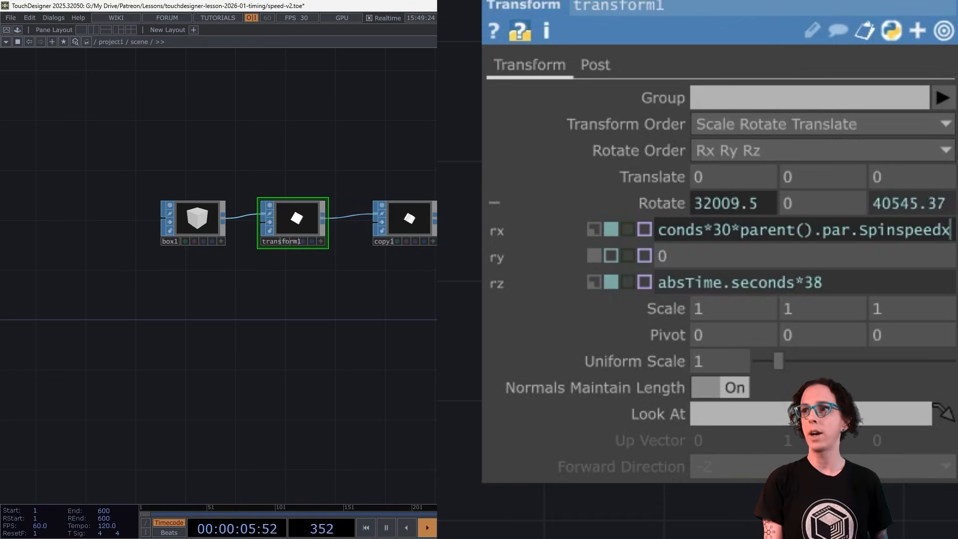
key("Return")
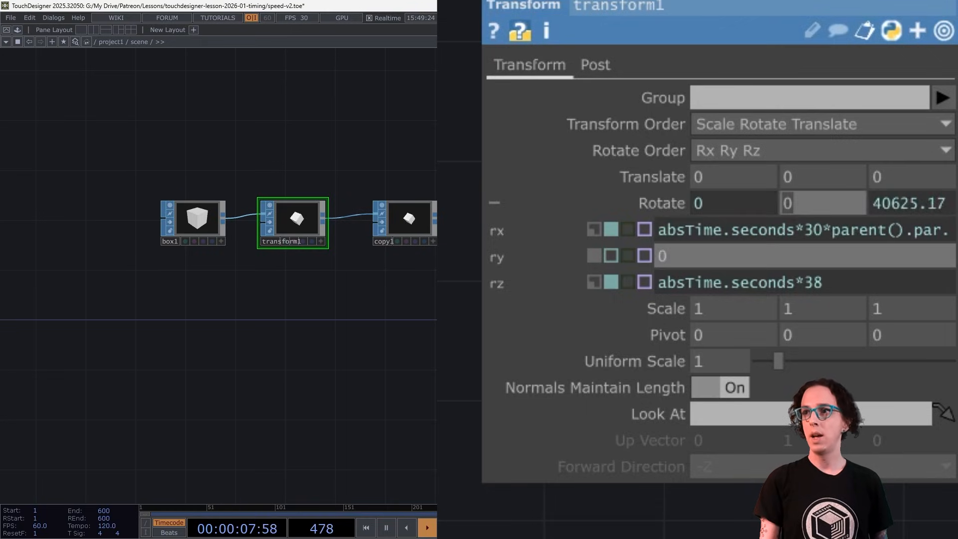
Reuse the rx expression for transform1's Z rotation, changing it to absTime.seconds*45*parent().par.Spinspeedz.
left_click(757, 238)
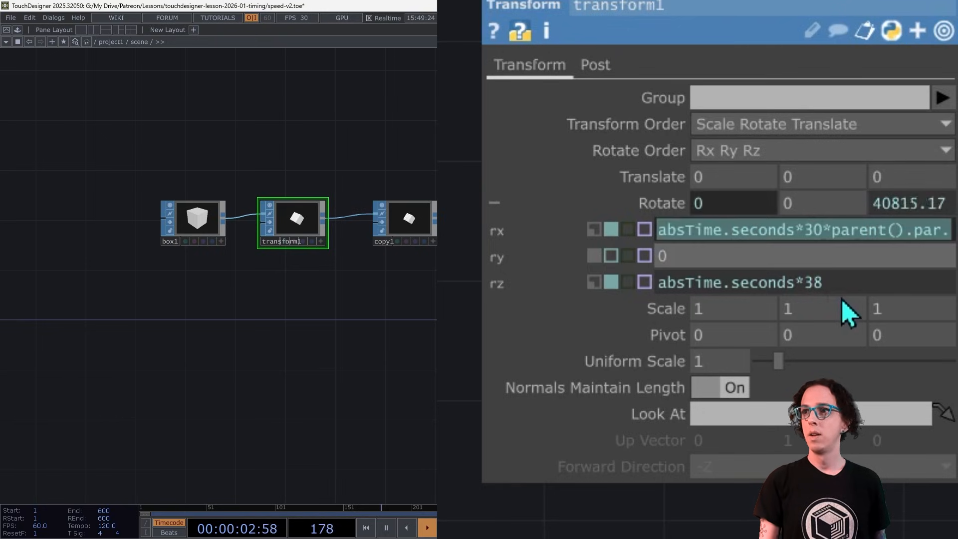
mouse_move(848, 291)
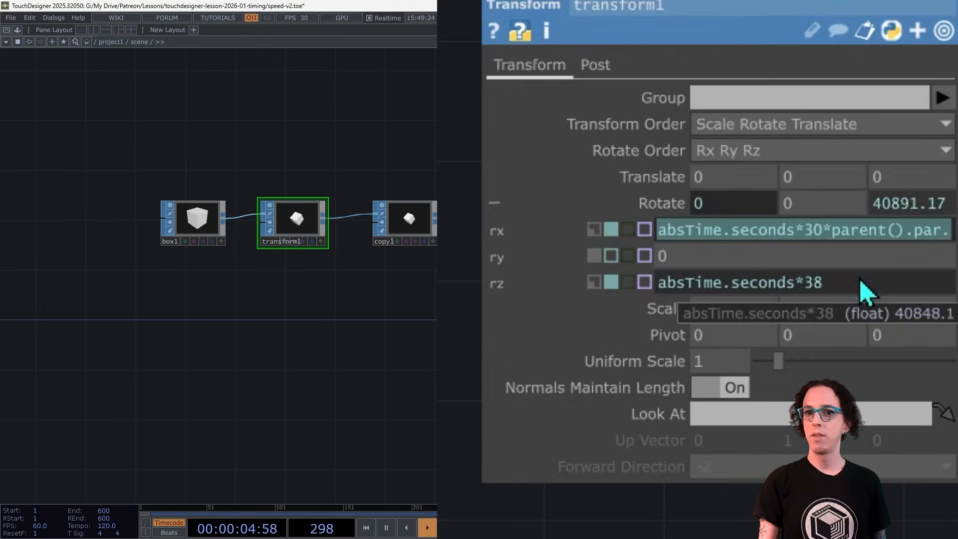
left_click(870, 293)
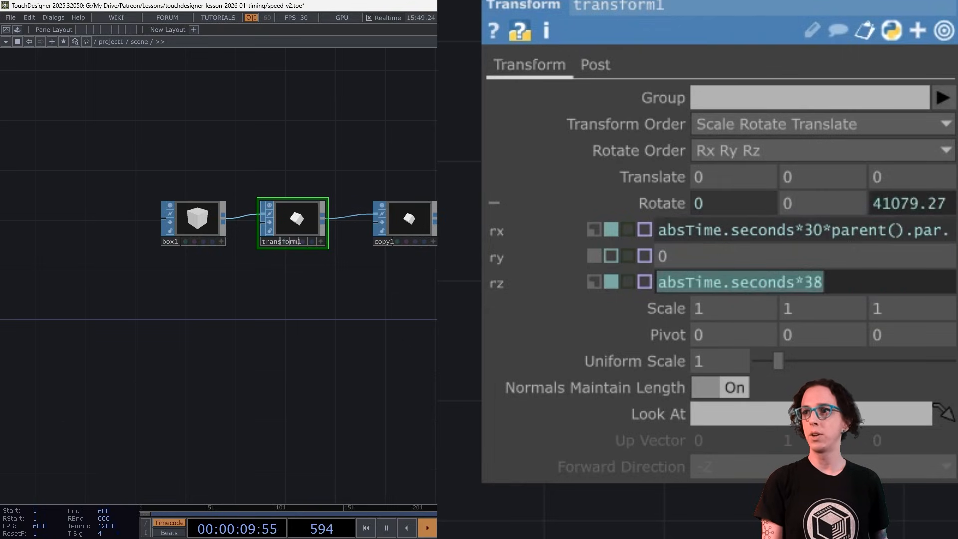
key("ctrl+v")
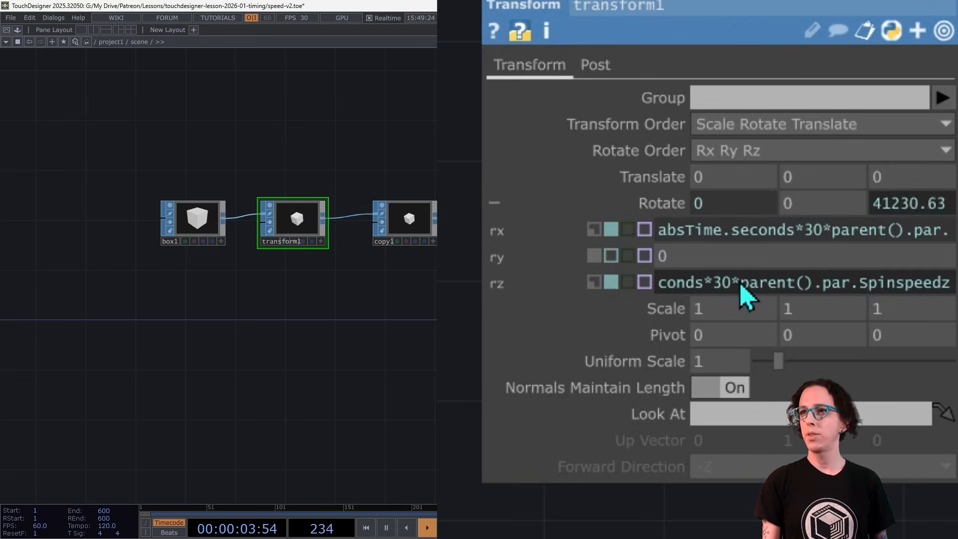
left_click(722, 284)
double_click(721, 283)
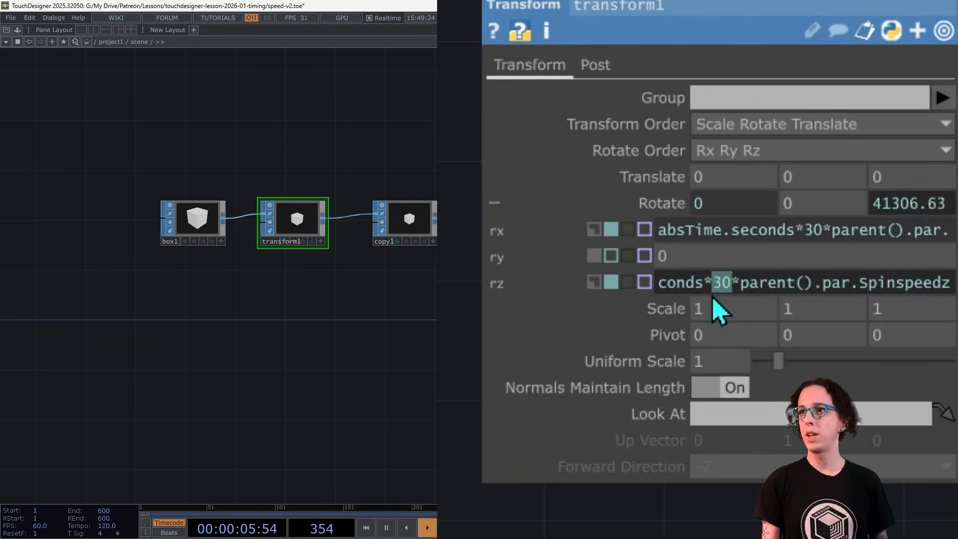
type("45")
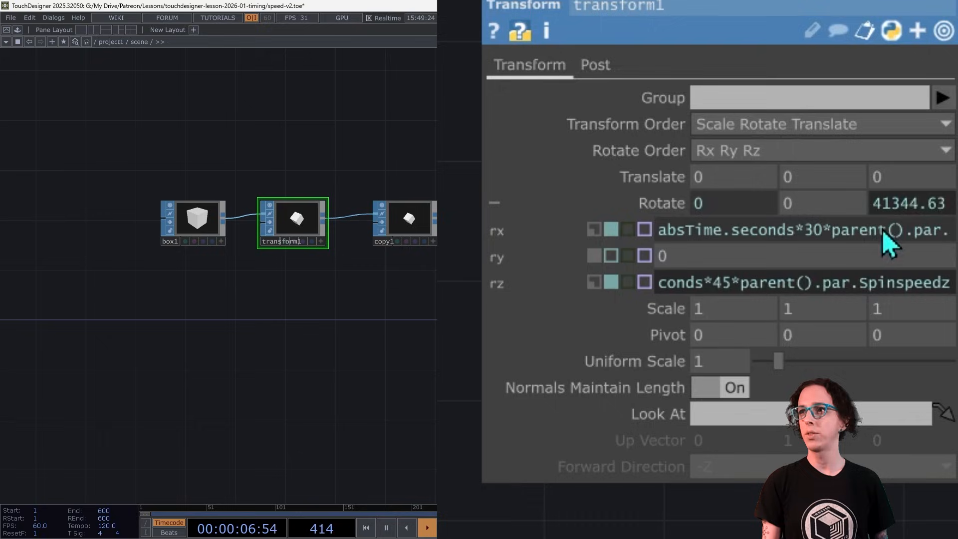
Change the multiplier in transform1's X rotation expression to 45.
left_click(823, 234)
double_click(812, 232)
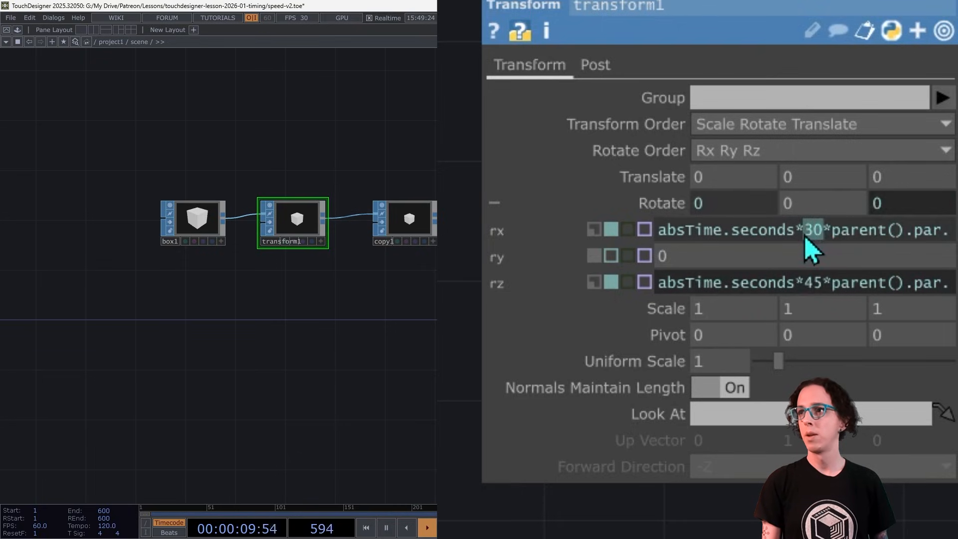
type("45")
key("Return")
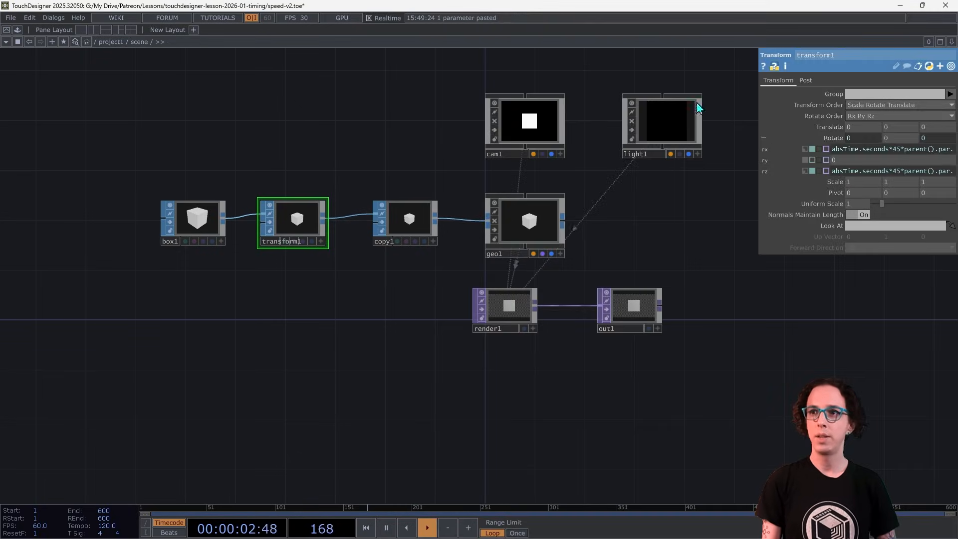
Extend light1's X translate expression to math.sin(absTime.seconds*2*parent().par.Lightspeedx)*5.
left_click(674, 121)
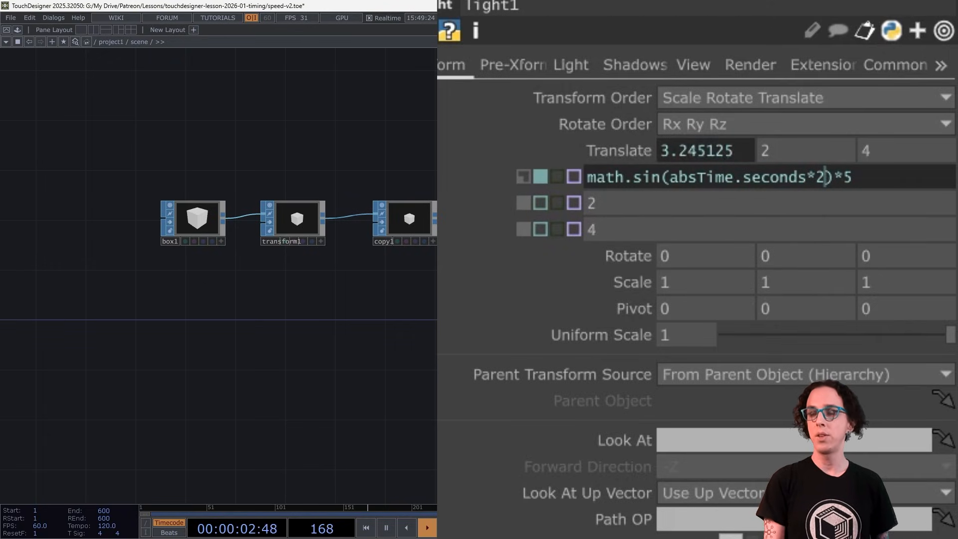
type("*")
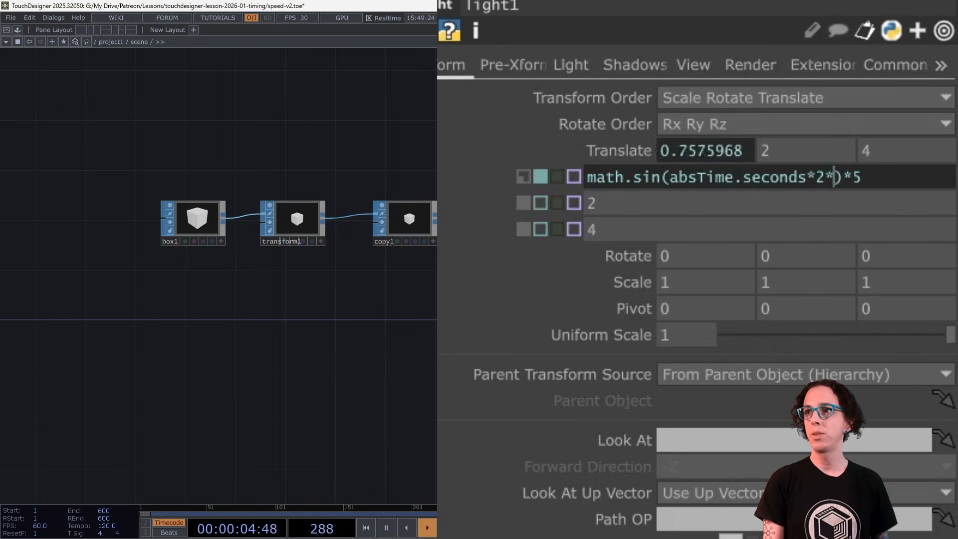
type("parent")
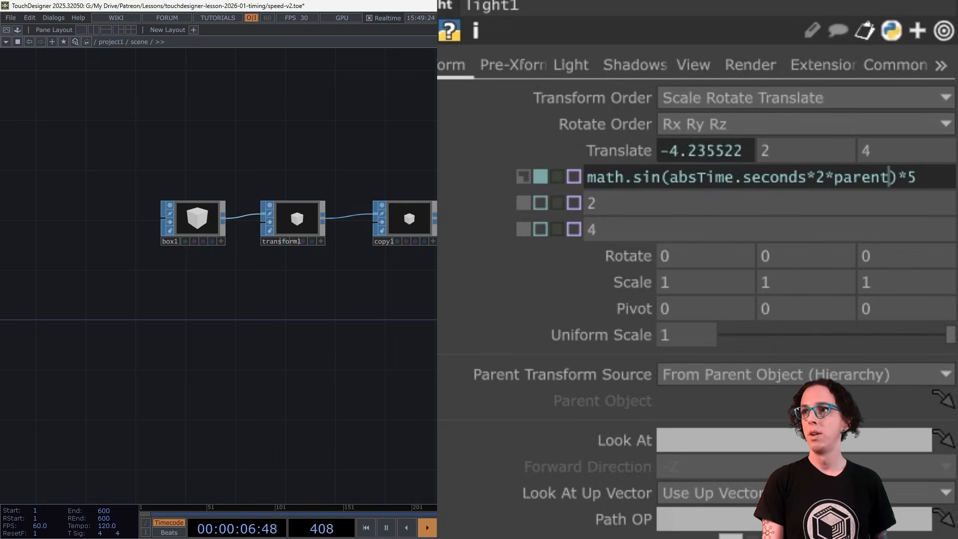
type("()")
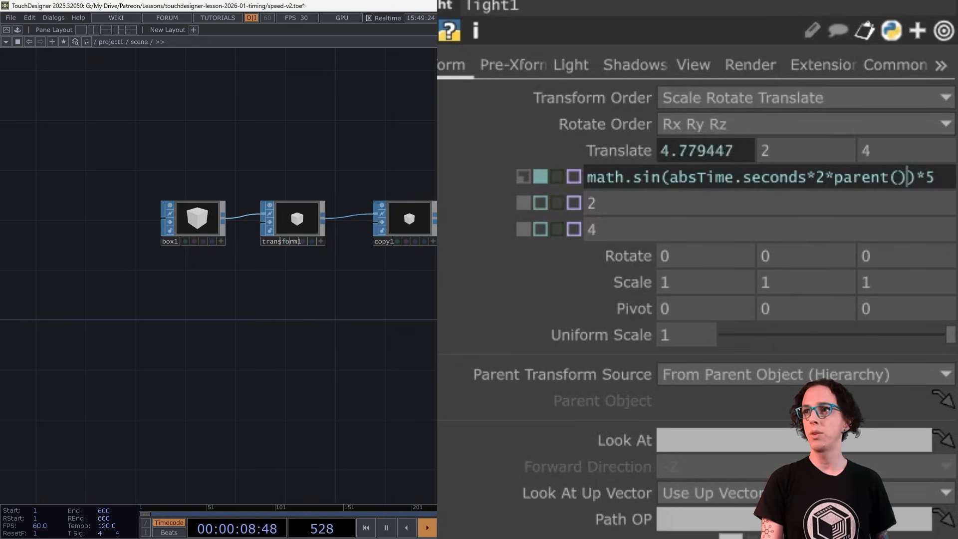
type(".par")
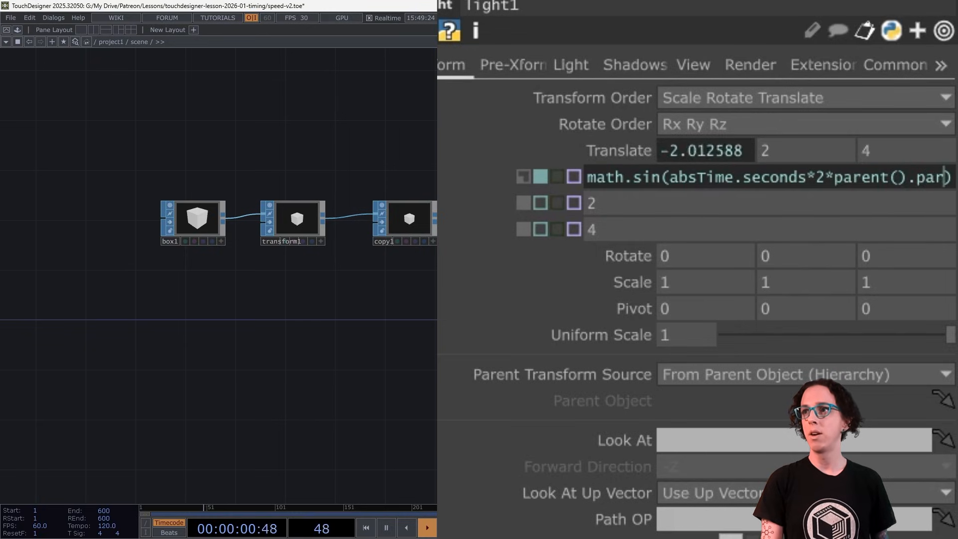
type(".L")
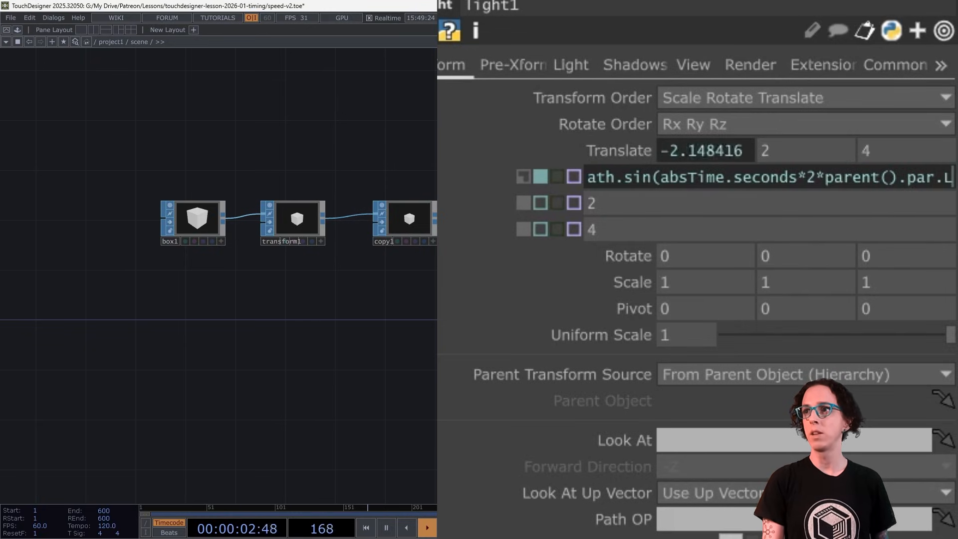
type("i")
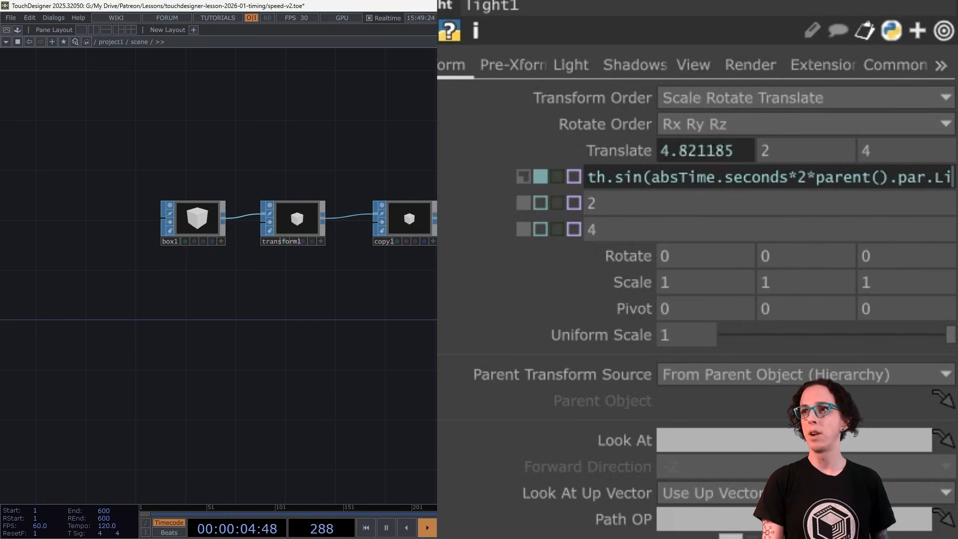
type("ghtspee")
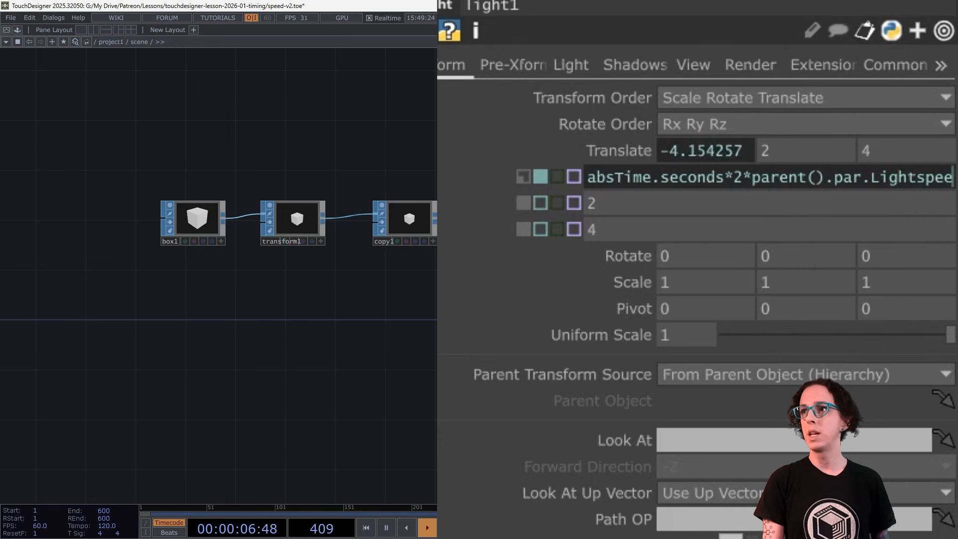
type("dx")
key("Tab")
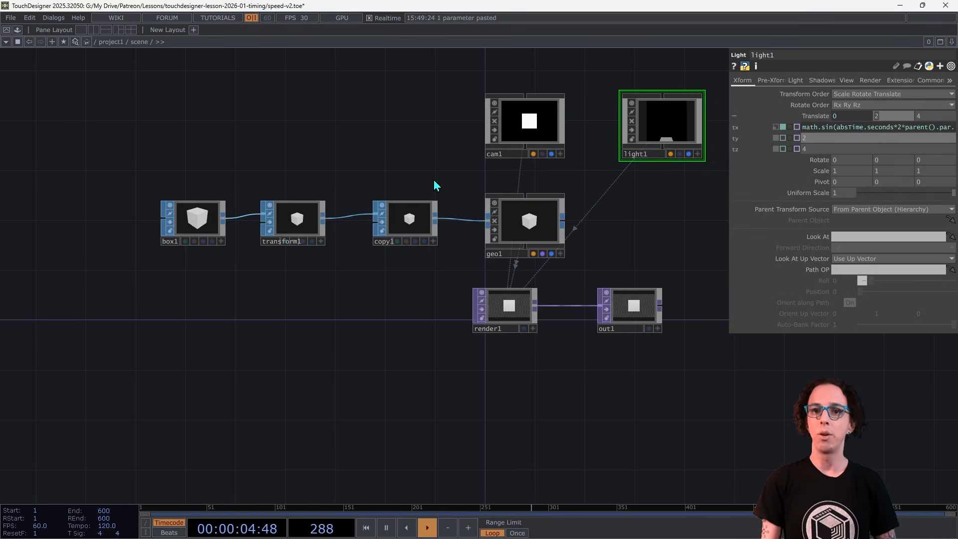
Open the parent scene component's parameters and set Spin Speed X to 0.37 and Spin Speed Z to 0.1.
right_click(422, 275)
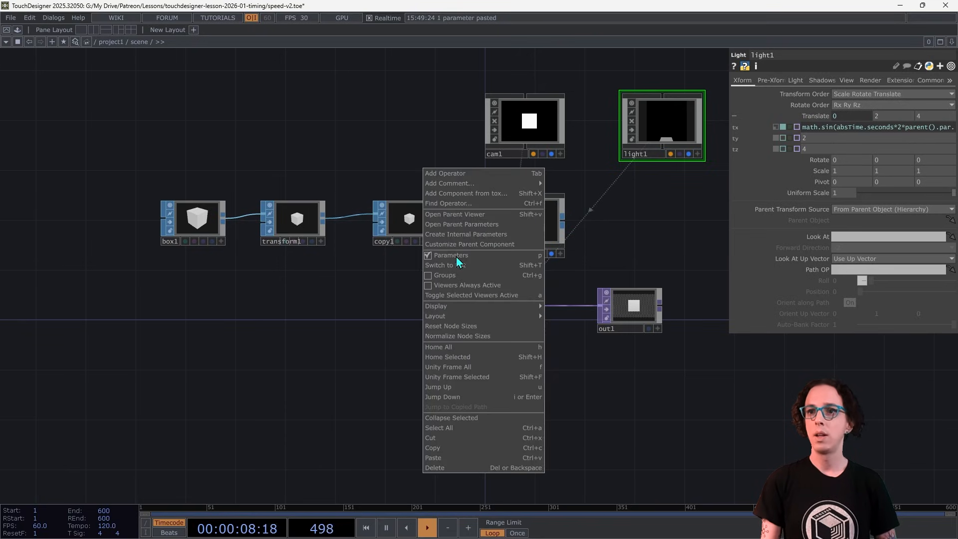
left_click(465, 226)
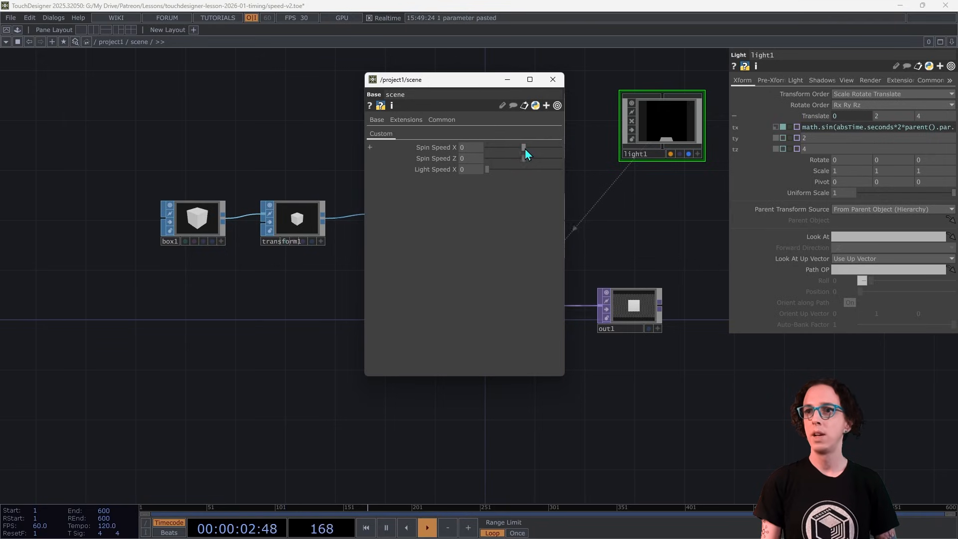
mouse_move(524, 149)
left_mouse_down()
mouse_move(546, 149)
mouse_move(528, 149)
left_mouse_up()
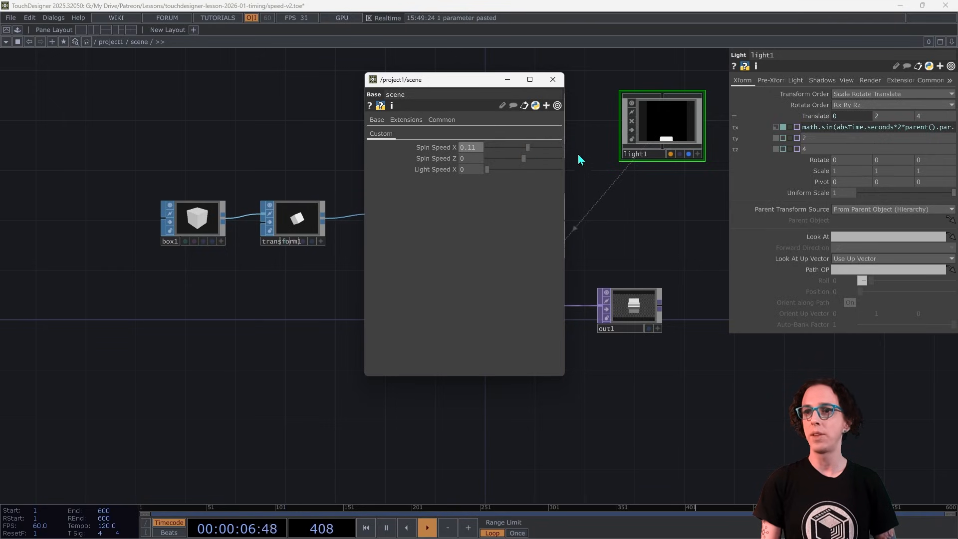
left_click_drag(523, 159, 527, 158)
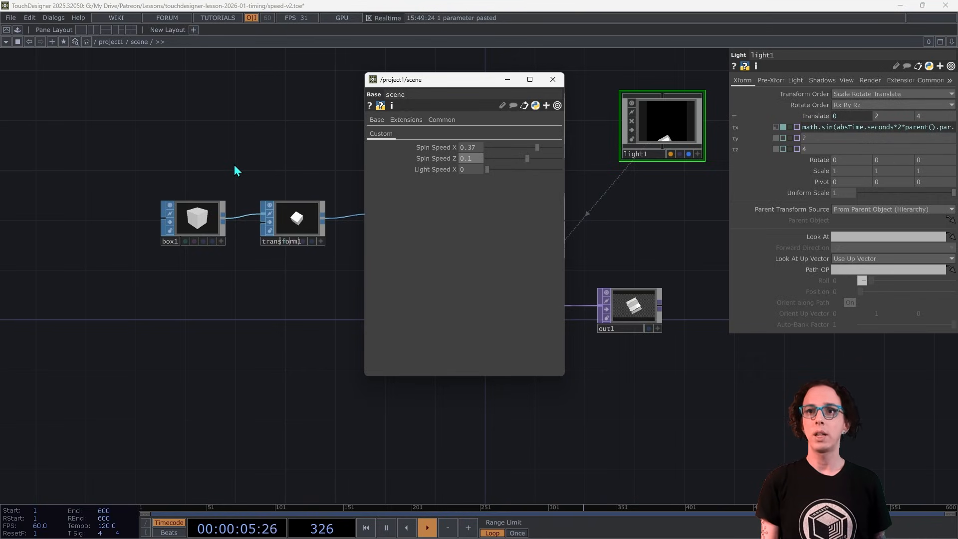
Add a custom float parameter named Speed to the parent scene component and place it first in the parameter list.
right_click(235, 168)
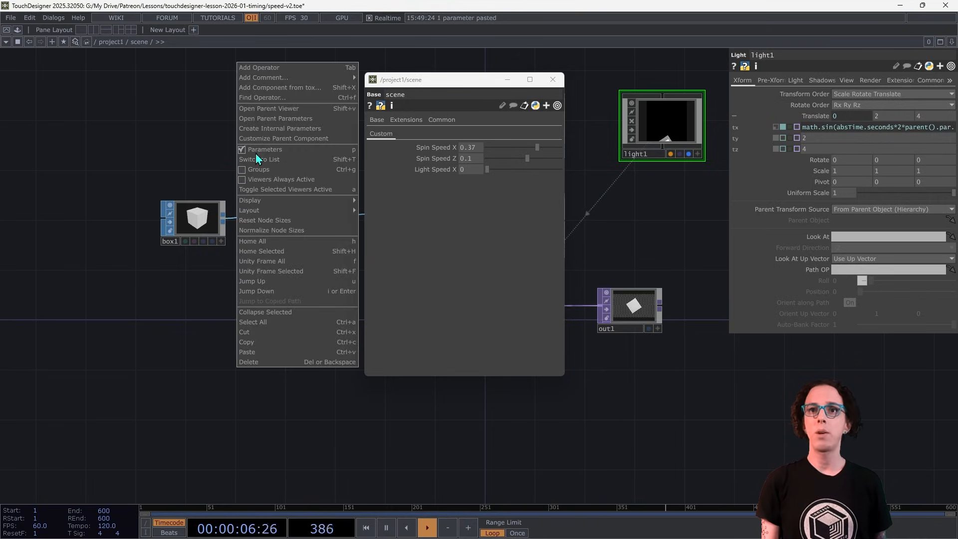
left_click(268, 140)
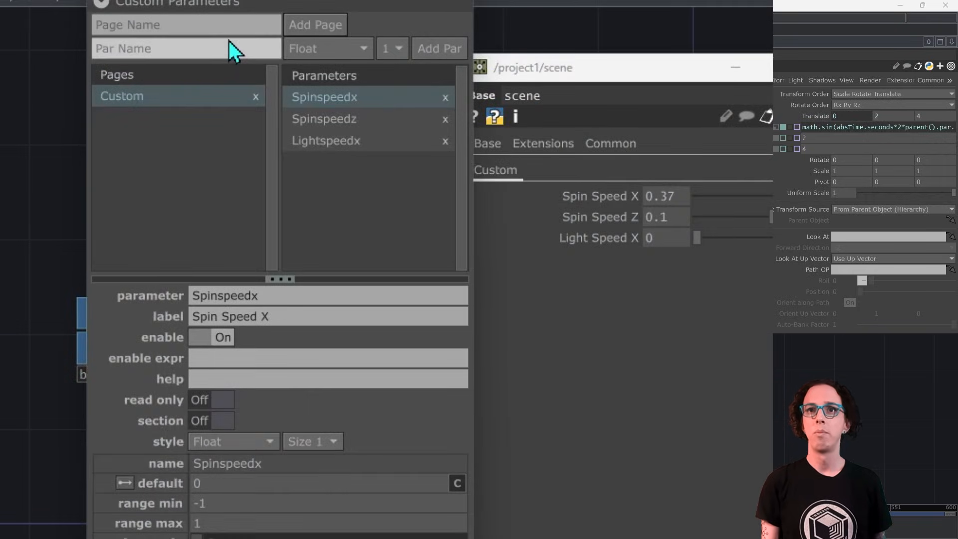
left_click(230, 70)
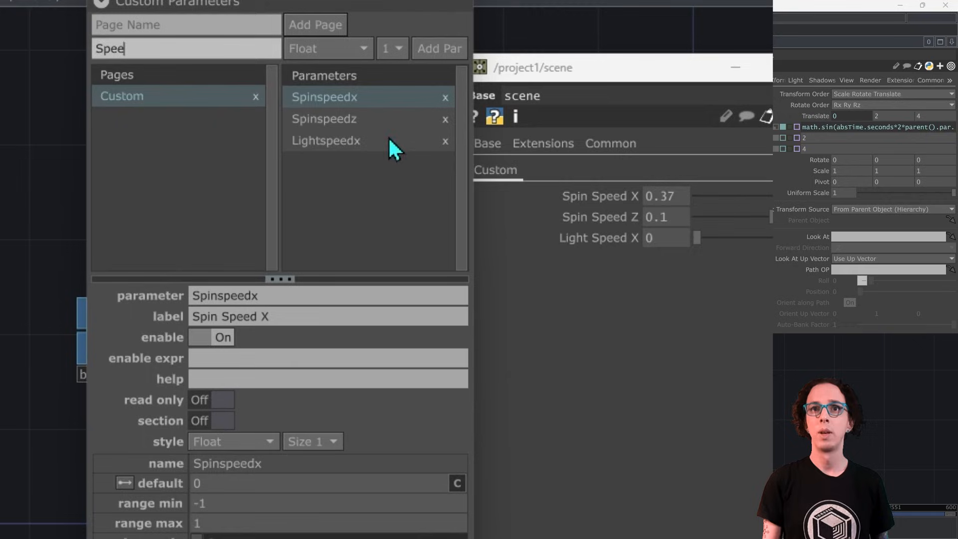
type("d")
left_click(438, 50)
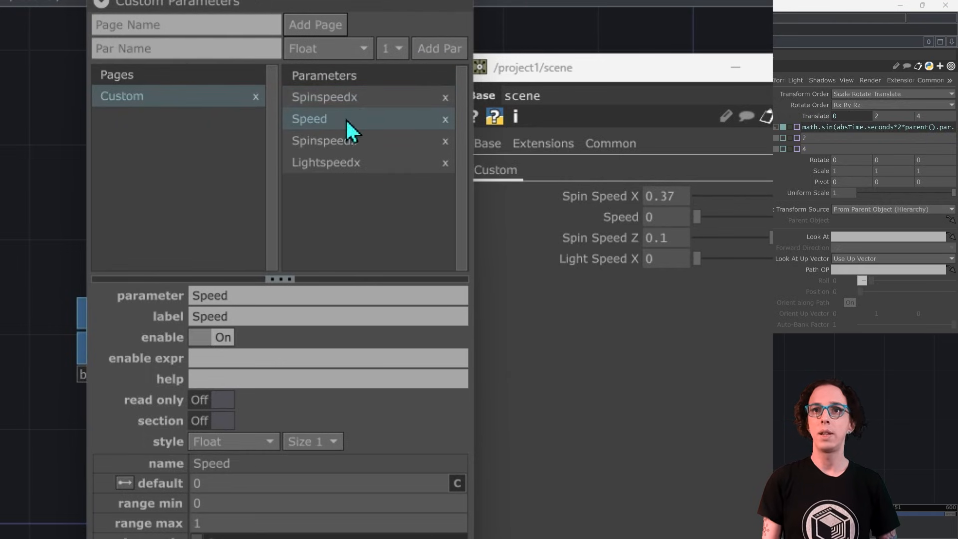
left_click_drag(327, 121, 316, 100)
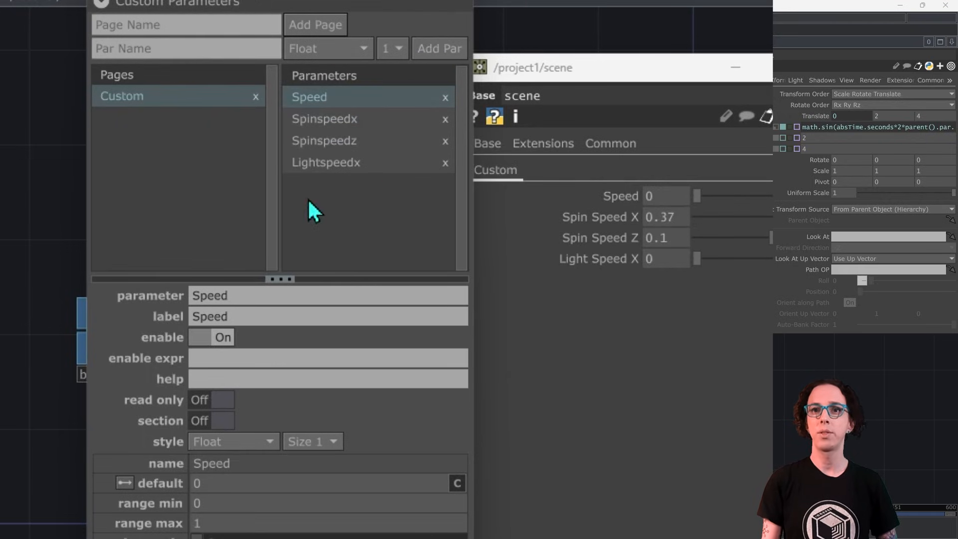
Set the Speed parameter's default to 1 and its range maximum to 2, and close the component's editing windows.
left_click(208, 481)
type("1")
key("Return")
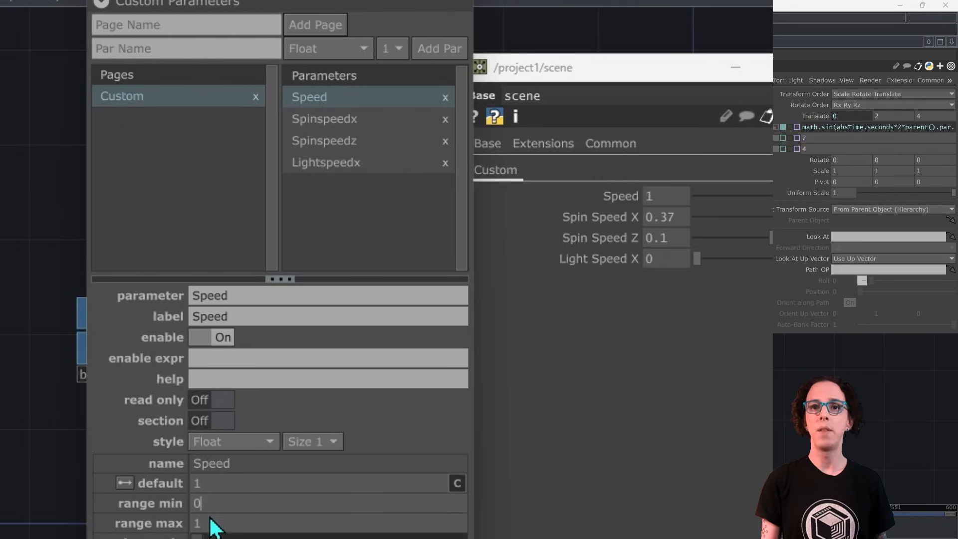
left_click(195, 523)
type("2")
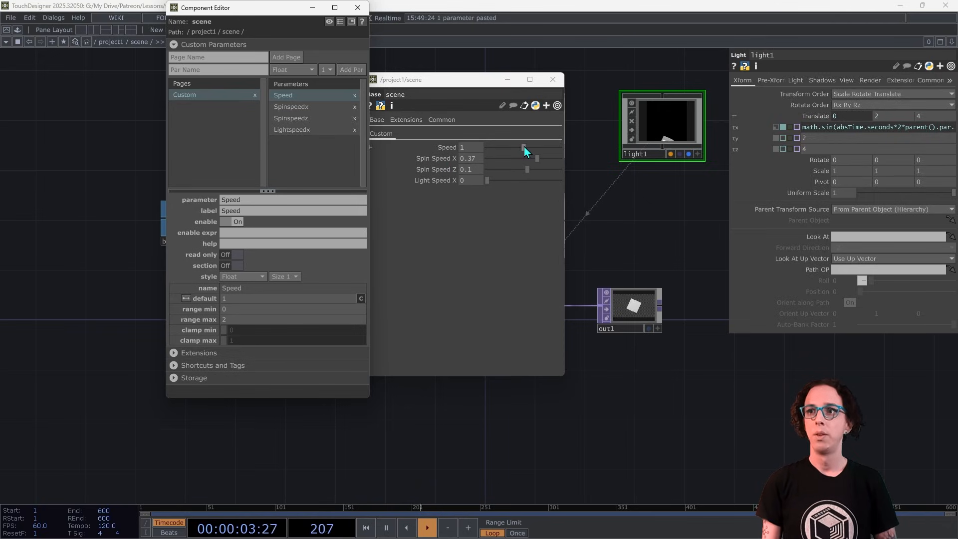
left_click(357, 7)
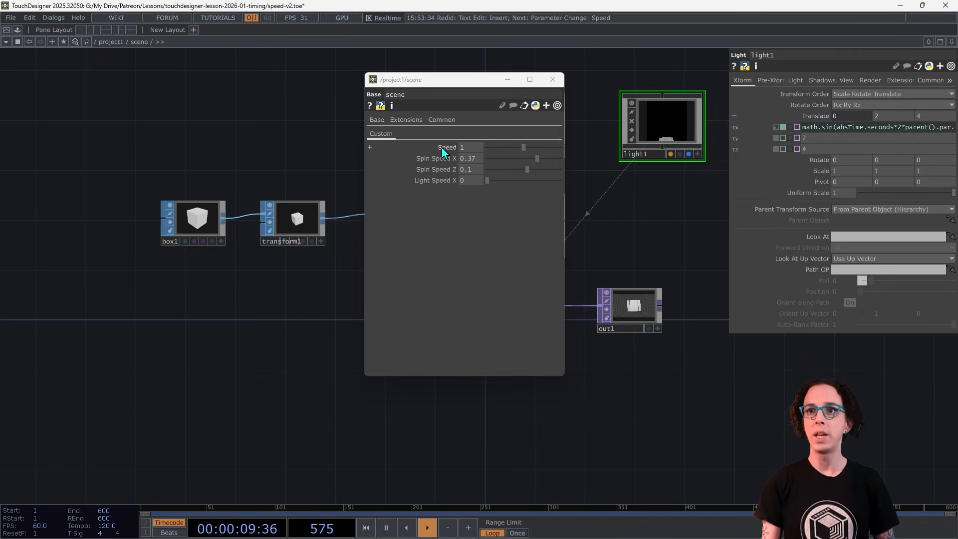
left_click(553, 80)
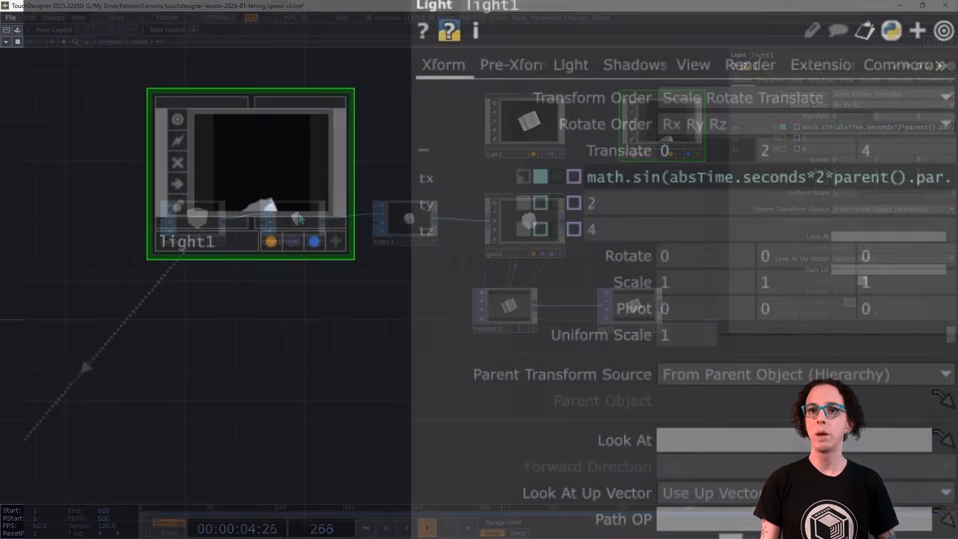
Extend transform1's X rotation expression to absTime.seconds*45*parent().par.Spinspeedx*parent().par.Speed.
left_click(298, 220)
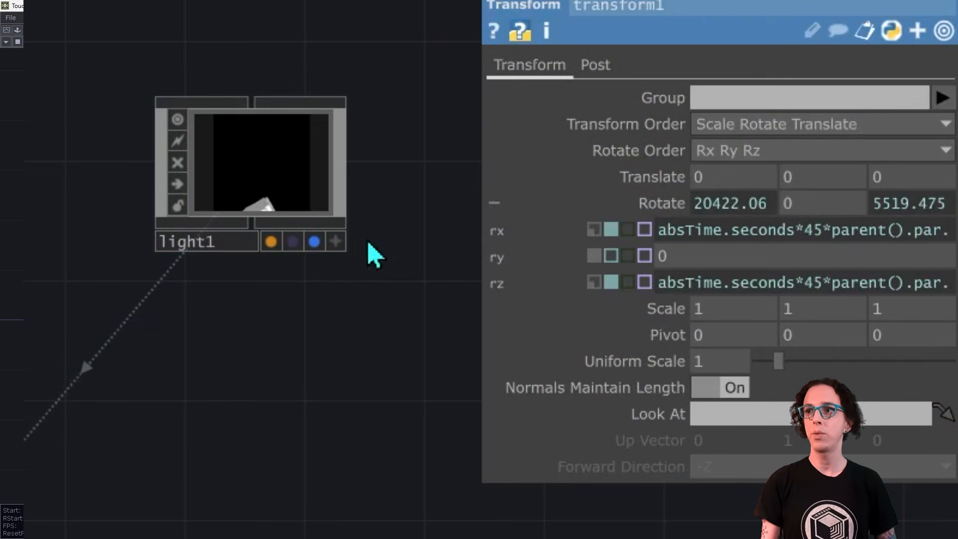
left_click_drag(478, 289, 15, 292)
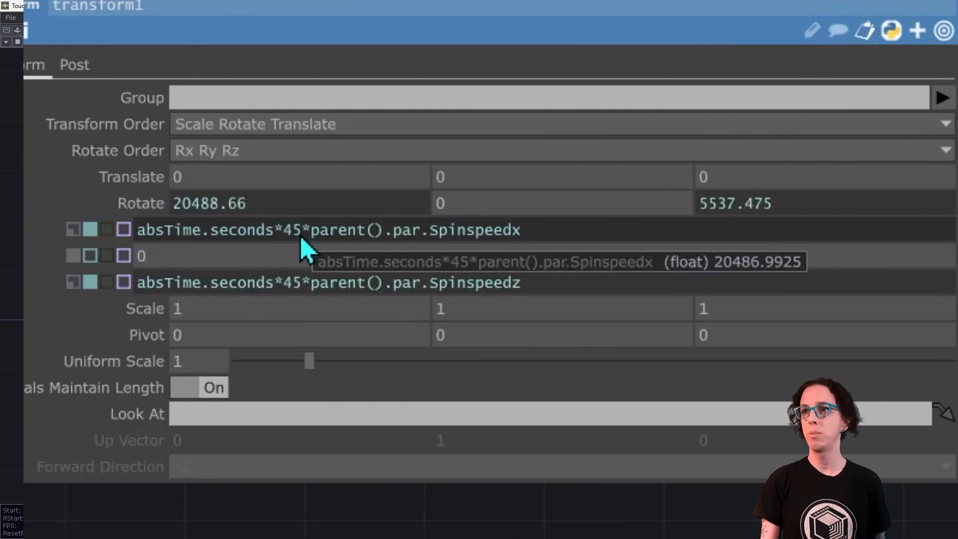
left_click(535, 235)
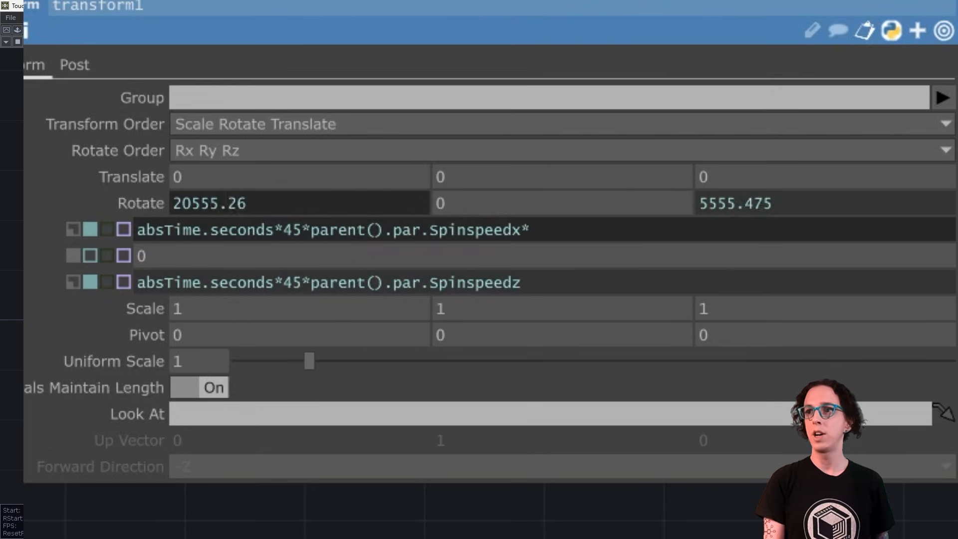
type("*parn")
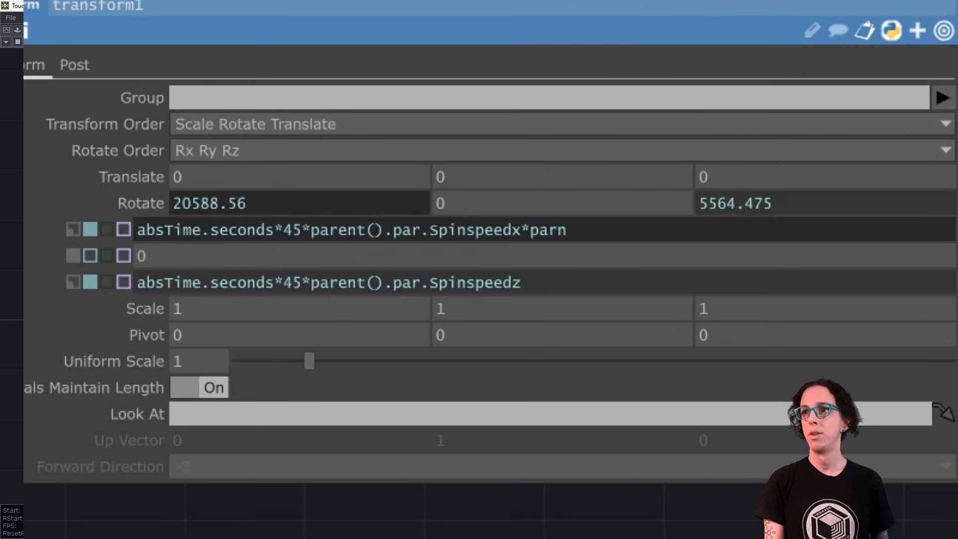
key("BackSpace")
type("ent(")
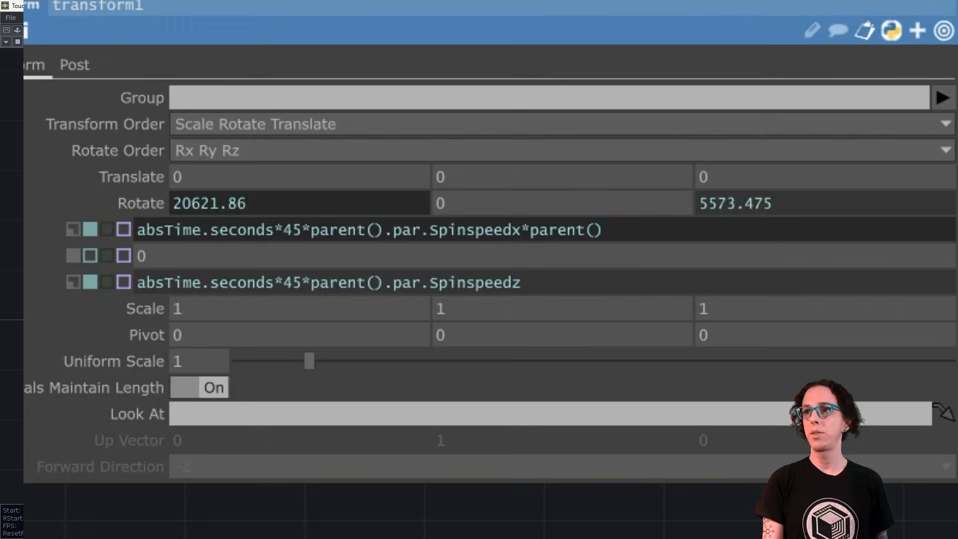
type(")./")
key("BackSpace")
type("par")
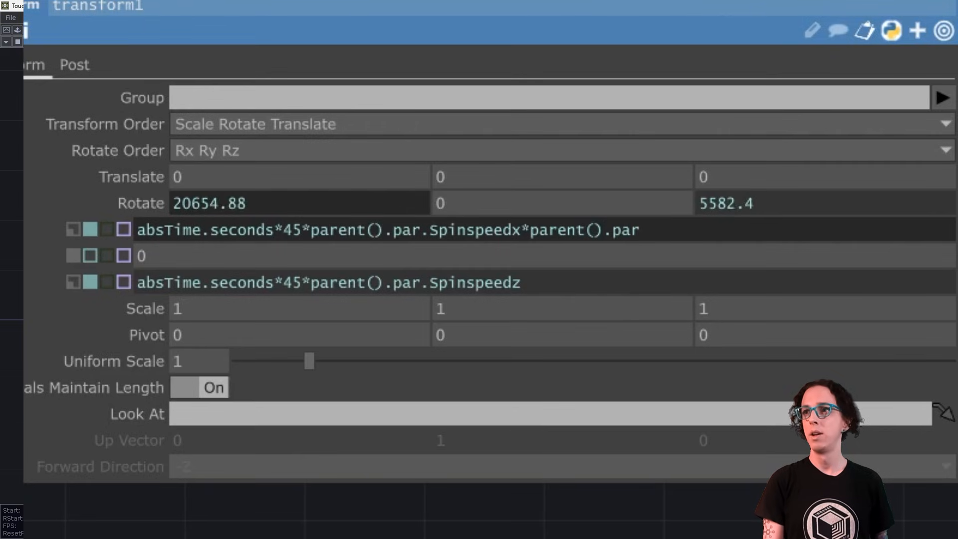
type(".Speed")
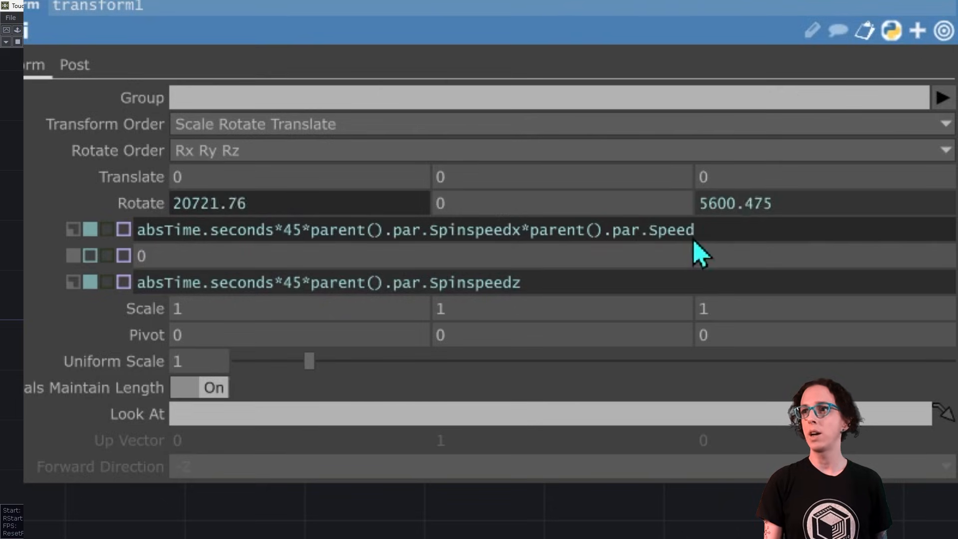
Copy the *parent().par.Speed factor from the rx expression onto the end of transform1's Z rotation expression.
left_click_drag(688, 241, 518, 244)
key("ctrl+c")
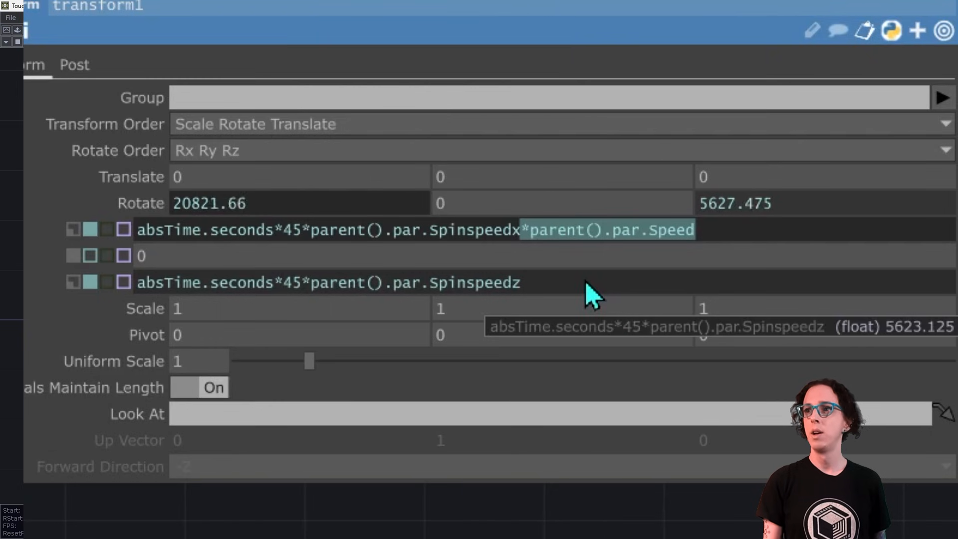
left_click(586, 282)
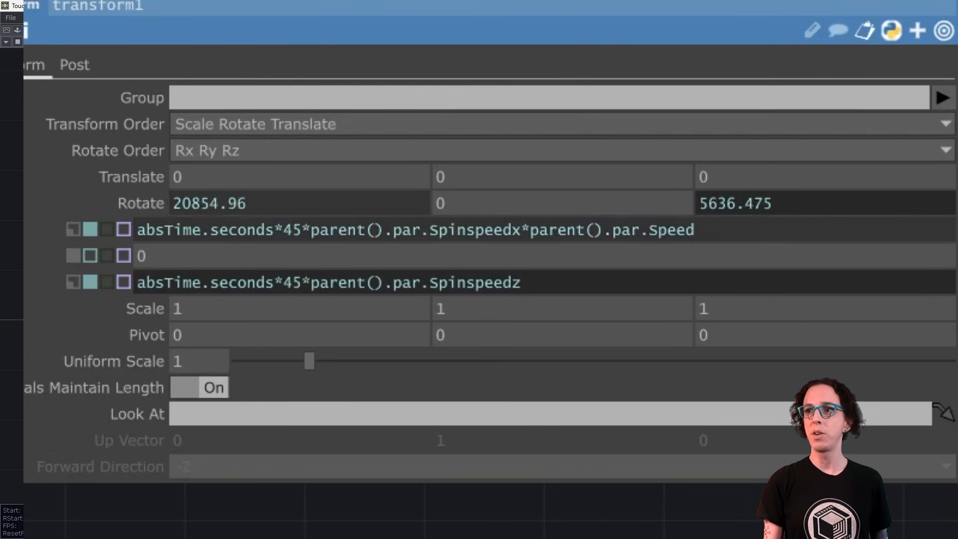
key("ctrl+v")
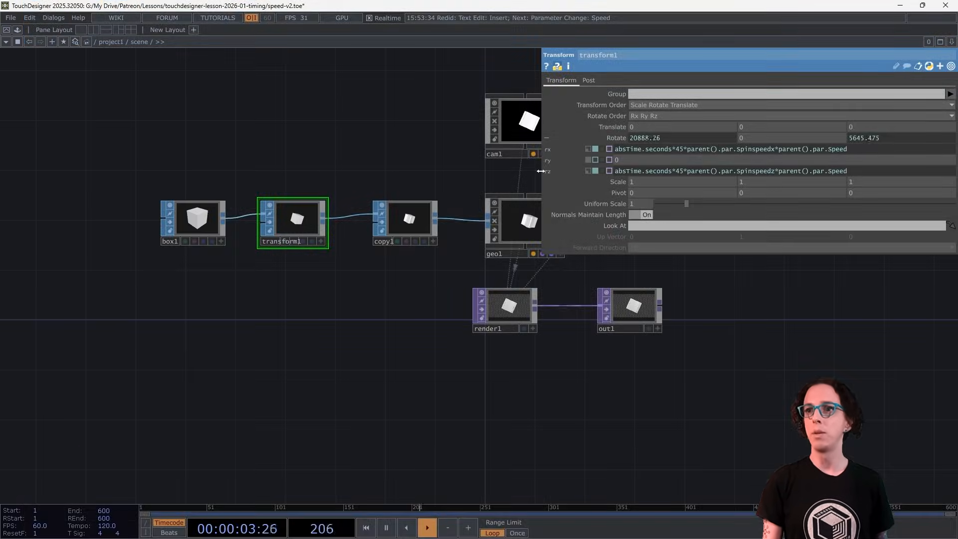
left_click_drag(540, 171, 758, 162)
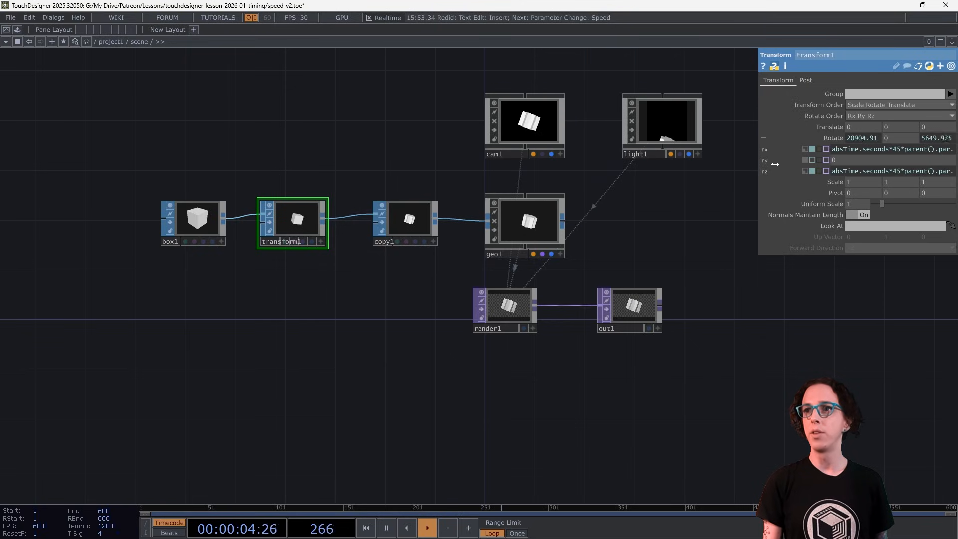
Insert the copied *parent().par.Speed factor after Lightspeedx inside the sine of light1's X translate expression.
left_click(675, 130)
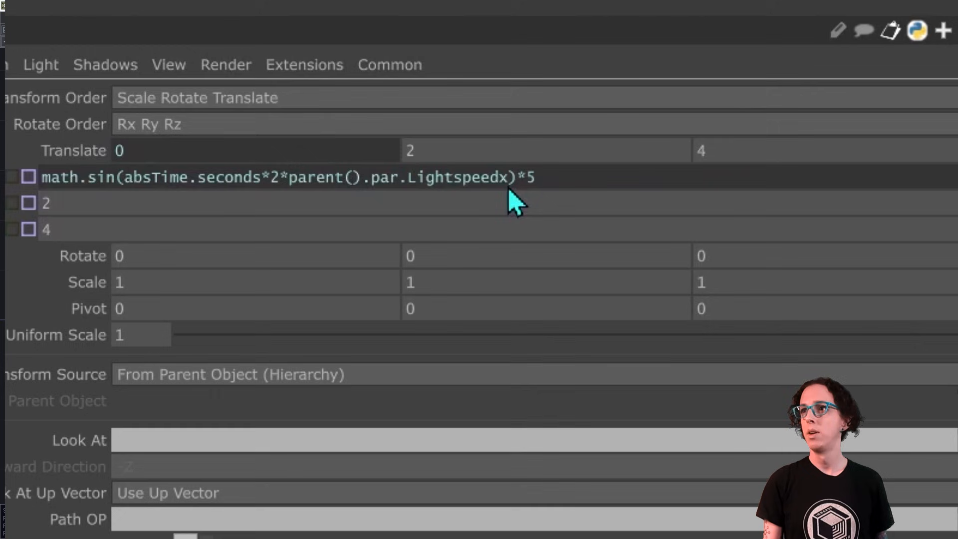
left_click(508, 181)
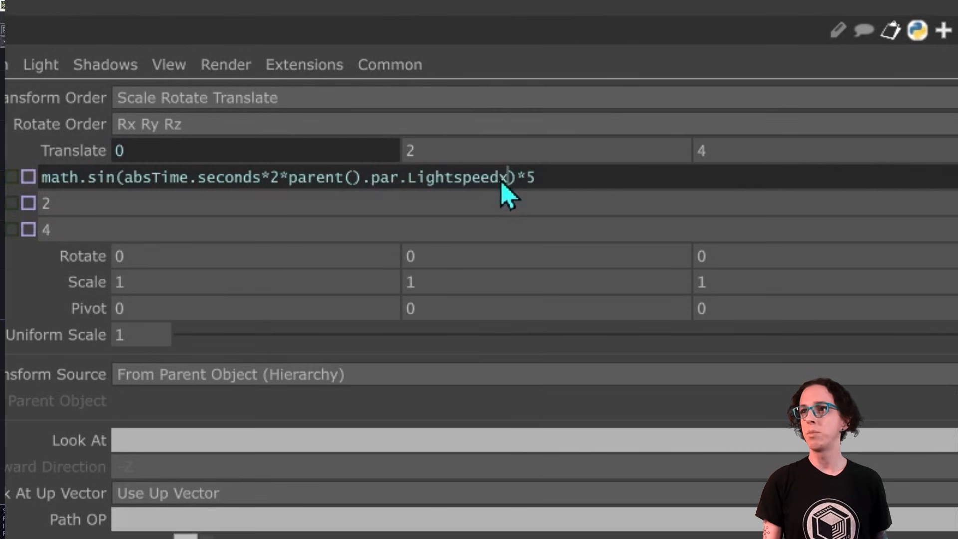
key("ctrl+v")
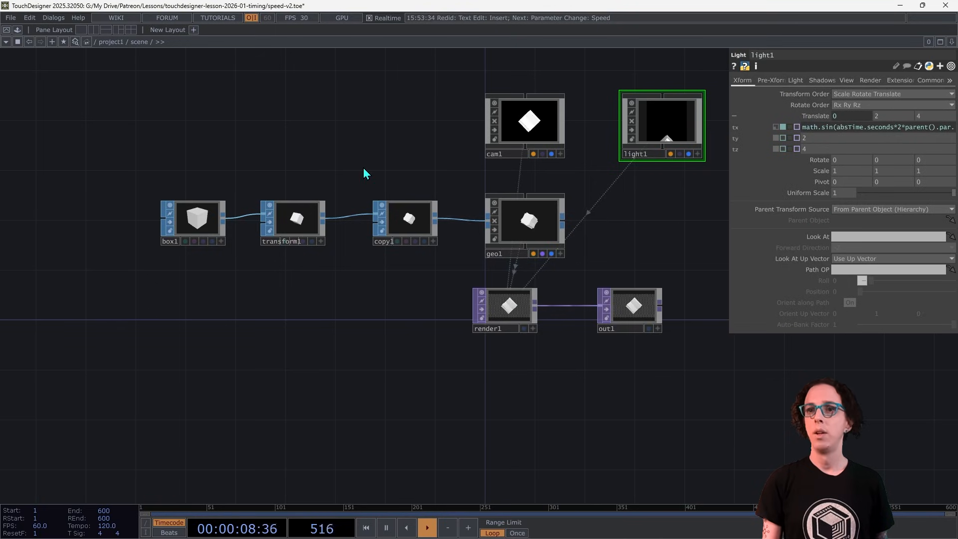
Set the parent scene component's Speed to 2 and display out1 in the network background, clear of the parameter window.
right_click(364, 174)
left_click(396, 119)
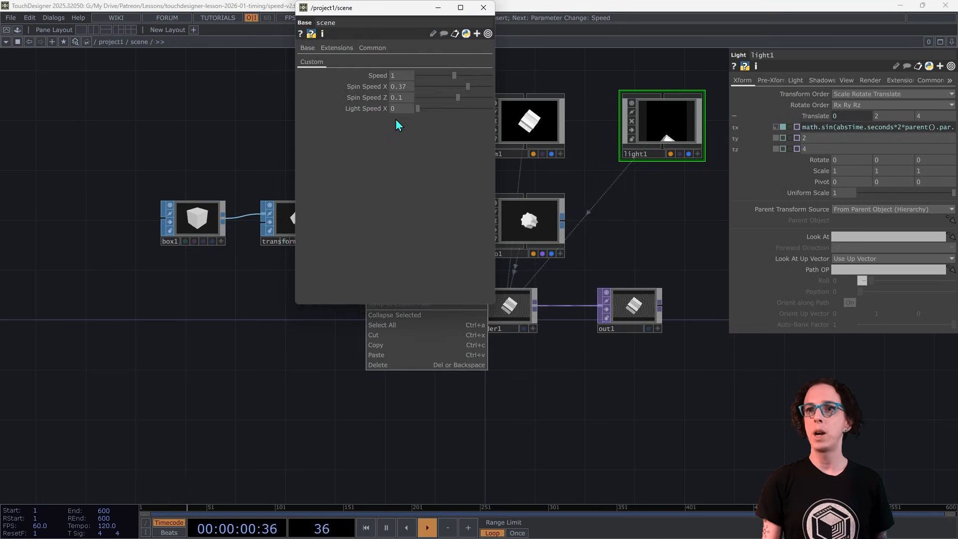
left_click_drag(454, 76, 519, 80)
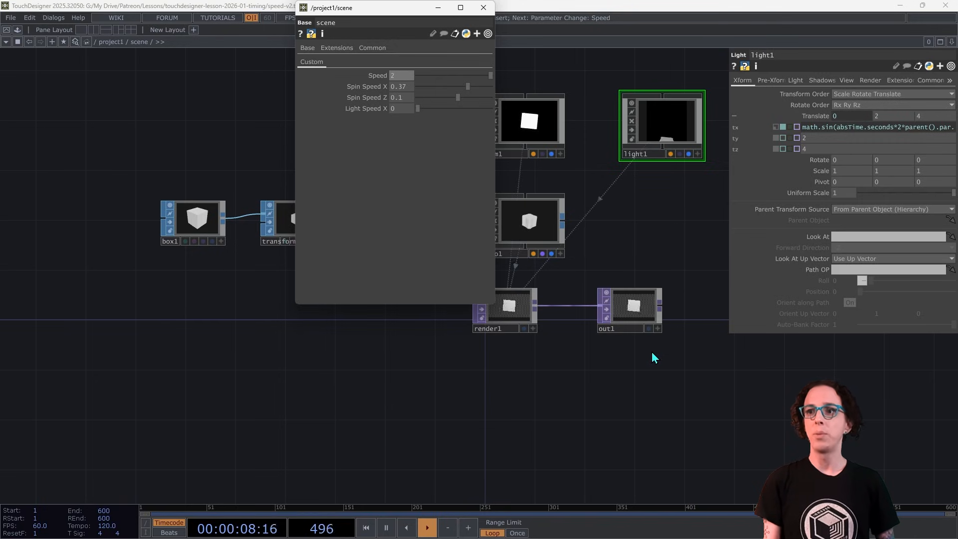
left_click(651, 330)
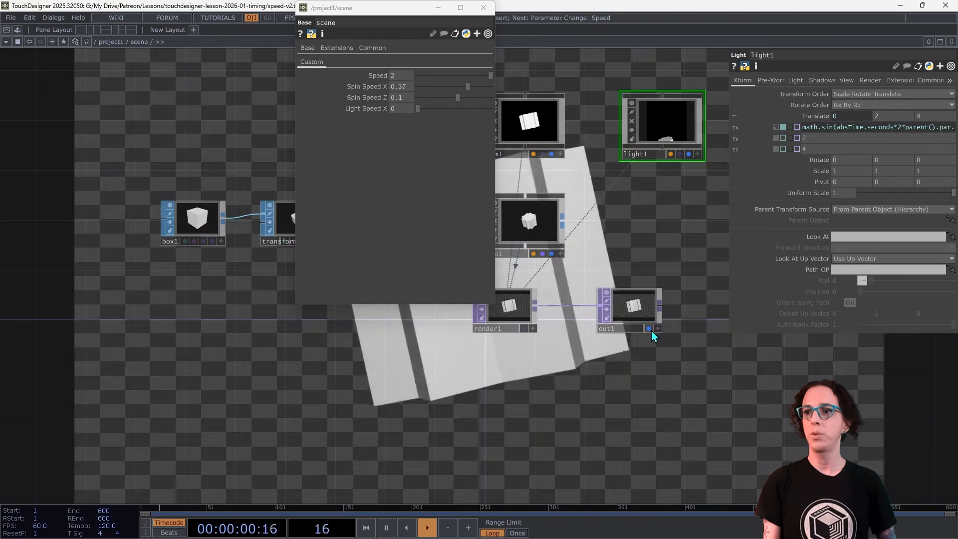
left_click_drag(326, 6, 132, 34)
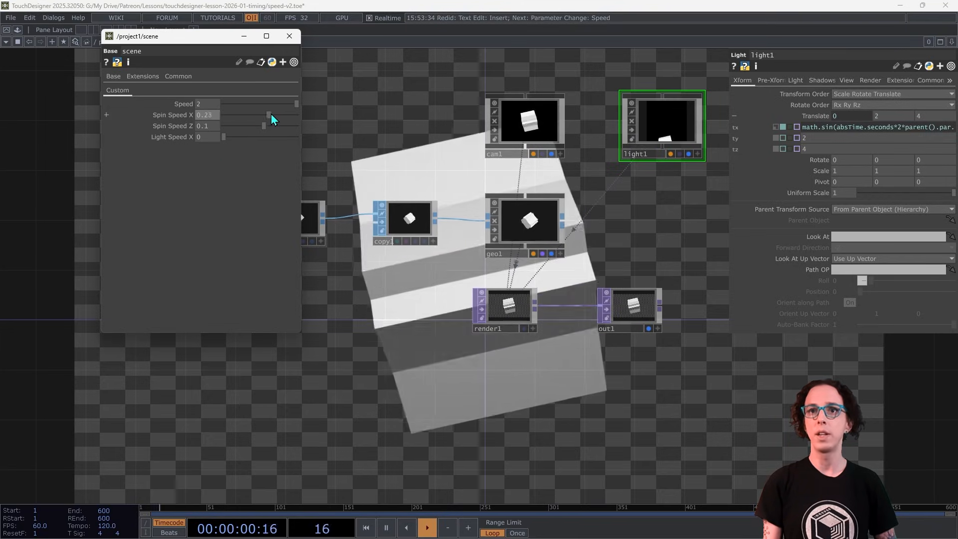
Set the scene component's Spin Speed X to 1, Spin Speed Z to -0.85, Light Speed X to 0.527 and Speed to 0.66.
left_click_drag(271, 114, 262, 112)
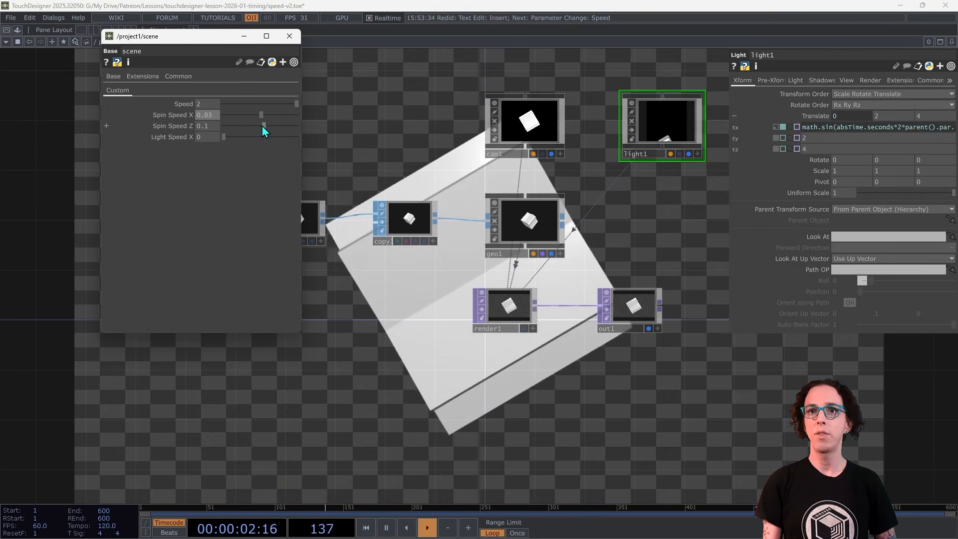
left_click_drag(263, 115, 231, 129)
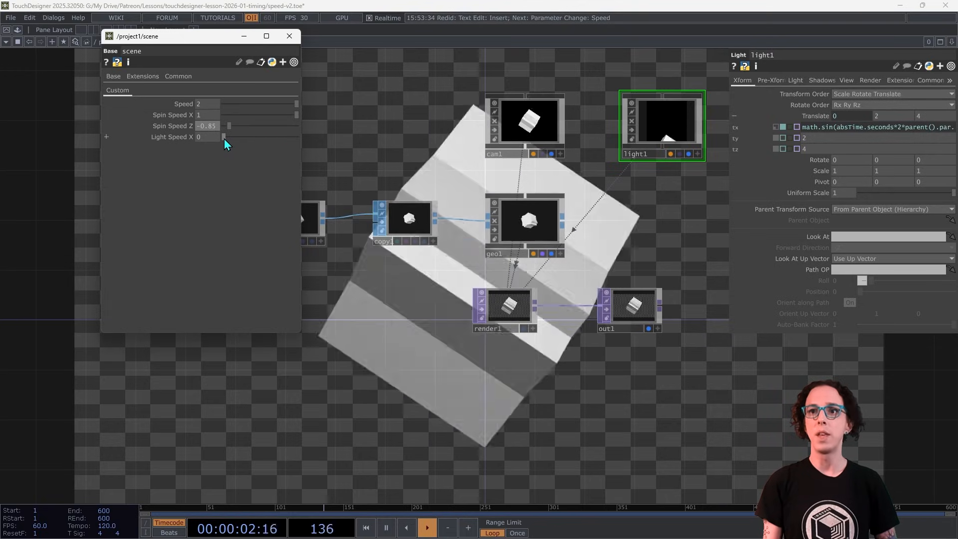
left_click_drag(223, 137, 250, 145)
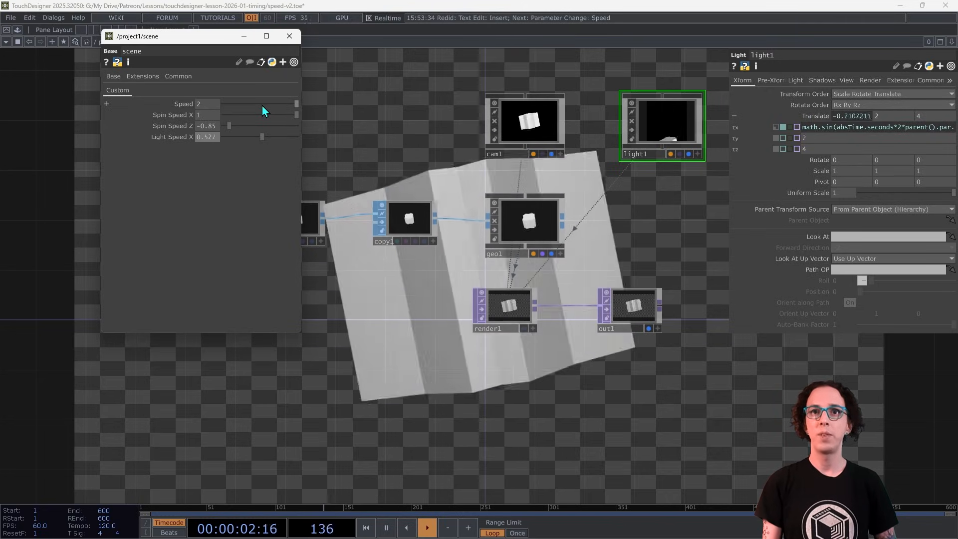
mouse_move(261, 106)
left_mouse_down()
mouse_move(237, 107)
mouse_move(267, 102)
mouse_move(247, 103)
left_mouse_up()
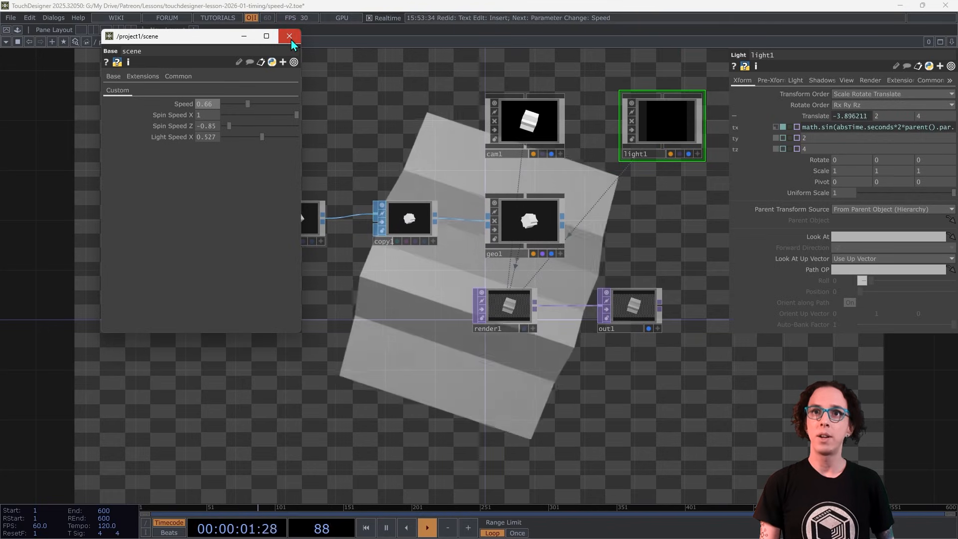
left_click(290, 37)
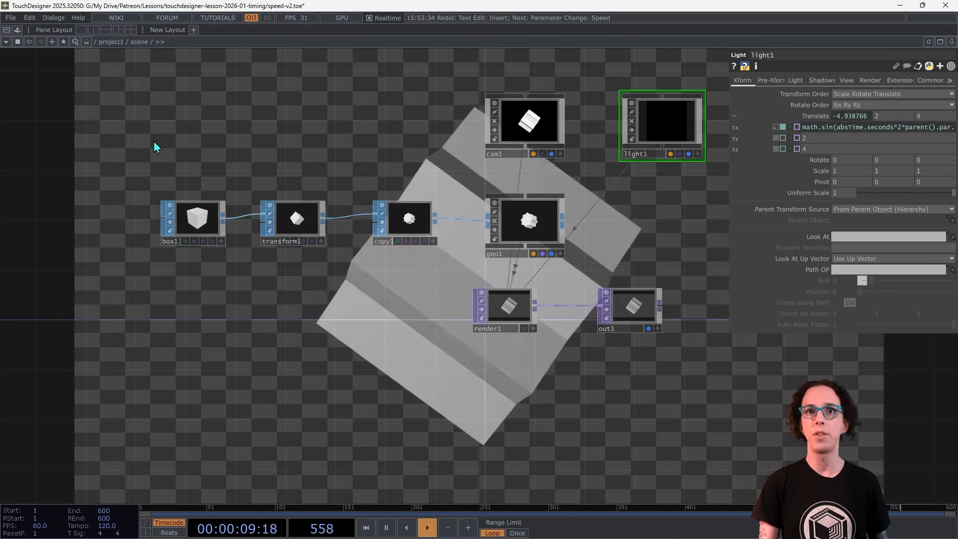
Add a Parameter CHOP to the scene network above box1.
key("Tab")
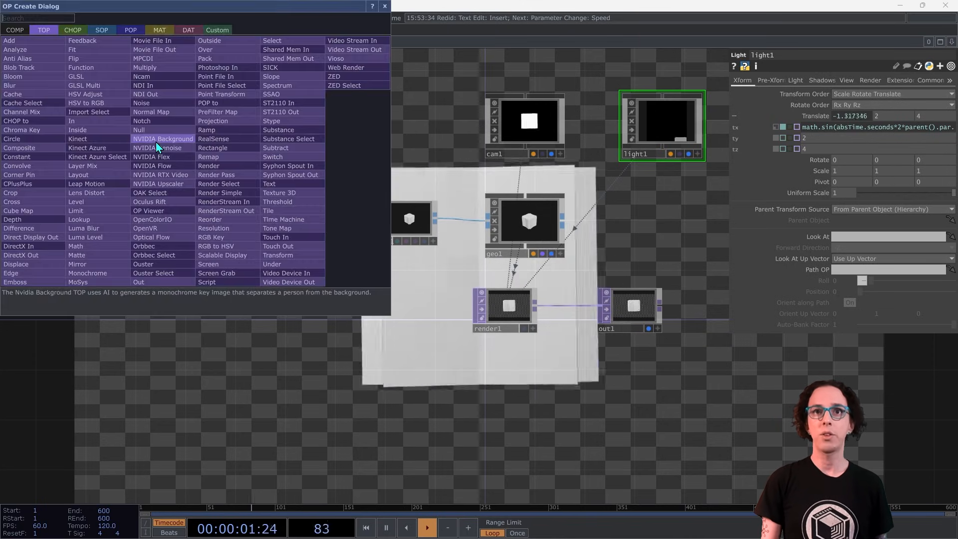
left_click(73, 31)
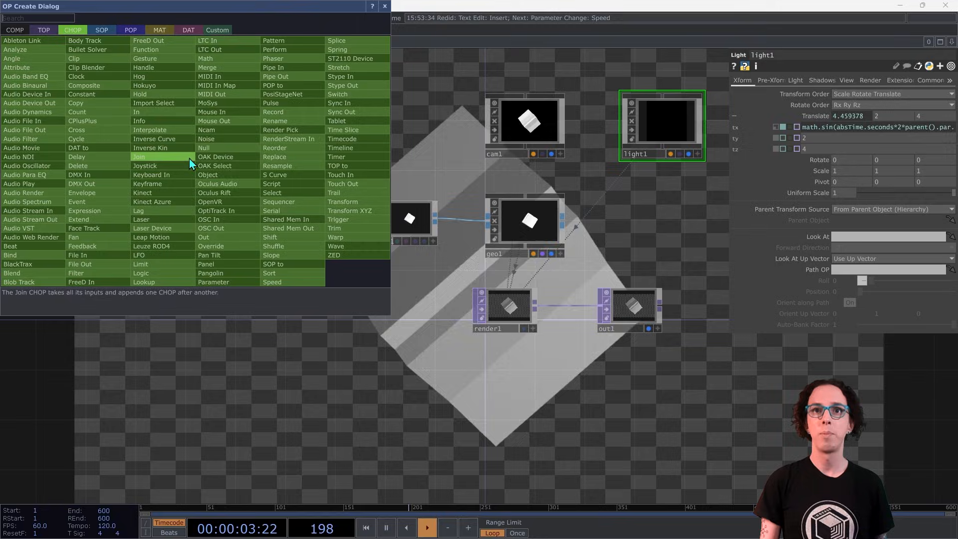
left_click(225, 281)
left_click(143, 134)
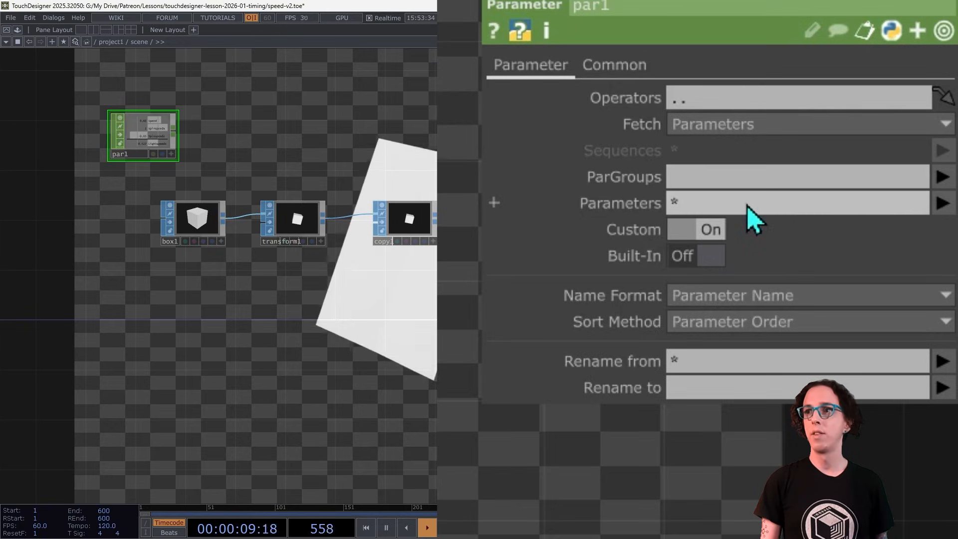
Limit the par1 CHOP's fetched parameters to Spinspeedx, Spinspeedz and Lightspeedx.
left_click(744, 204)
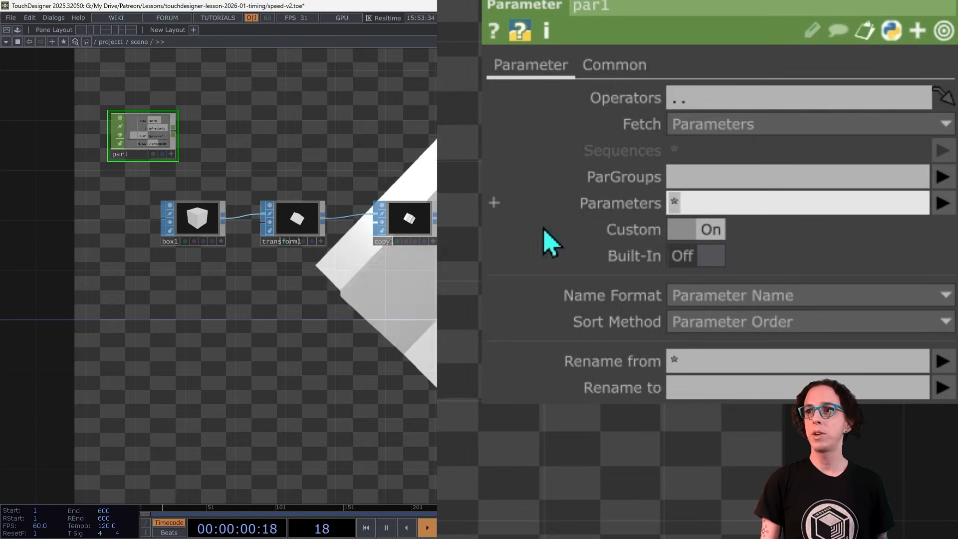
left_click(942, 203)
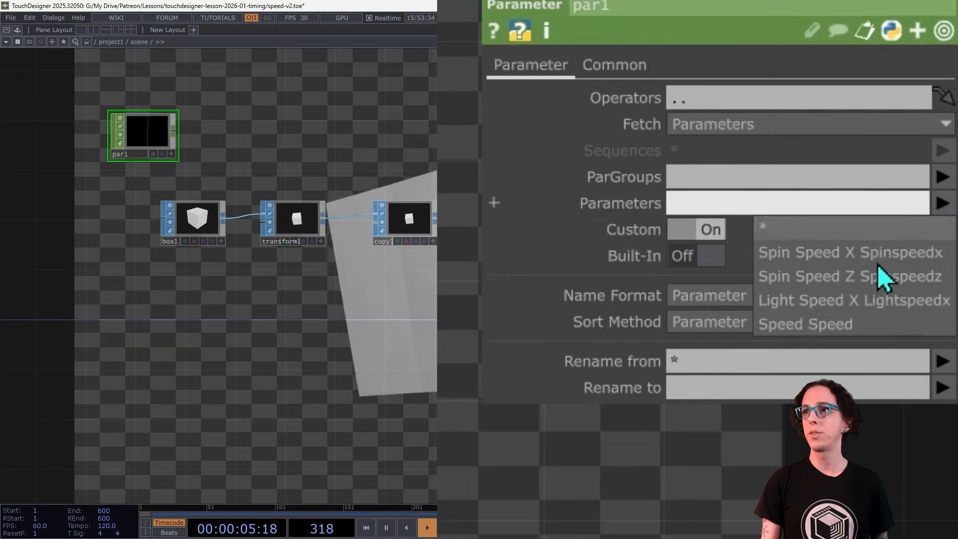
left_click(850, 249)
left_click(942, 205)
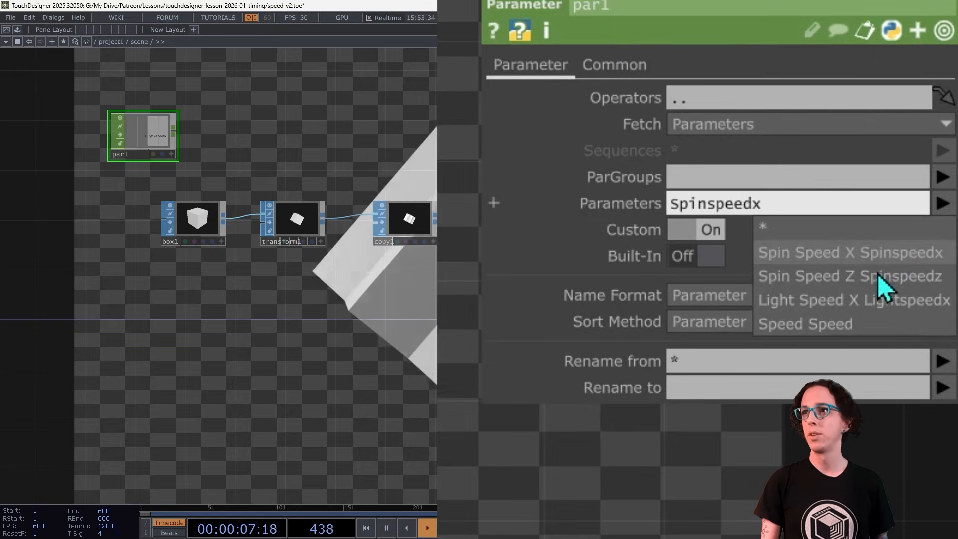
left_click(878, 278)
left_click(942, 203)
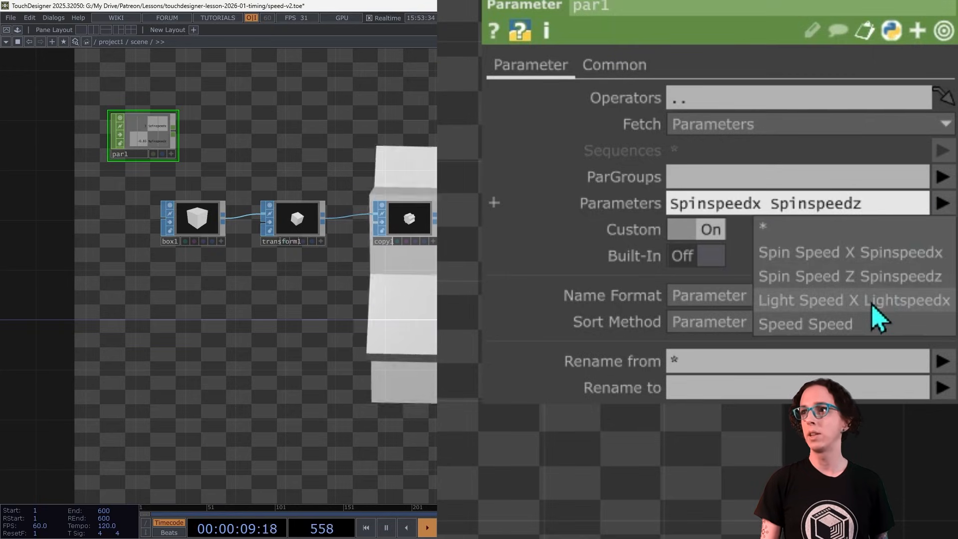
left_click(881, 300)
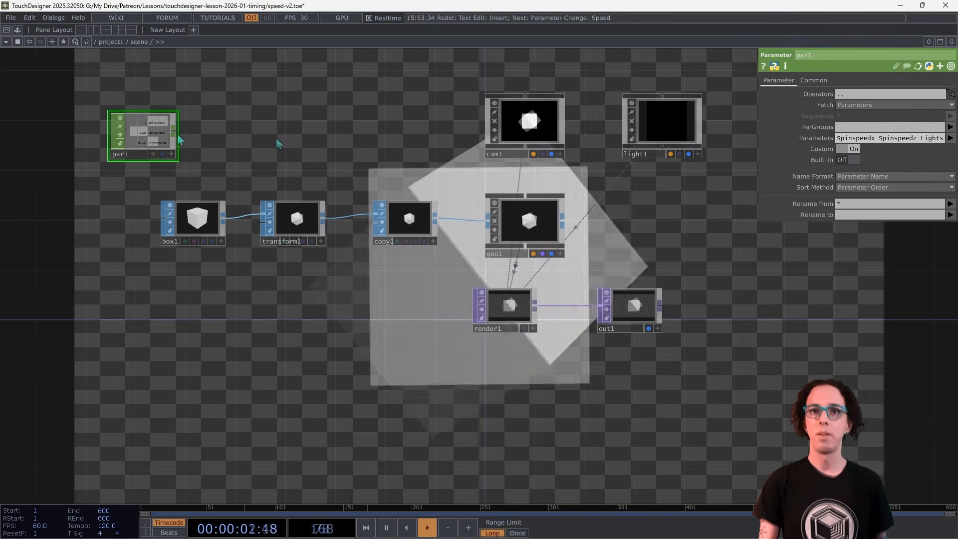
Add a Math CHOP fed by par1, placed directly beside it in the scene network.
key("Tab")
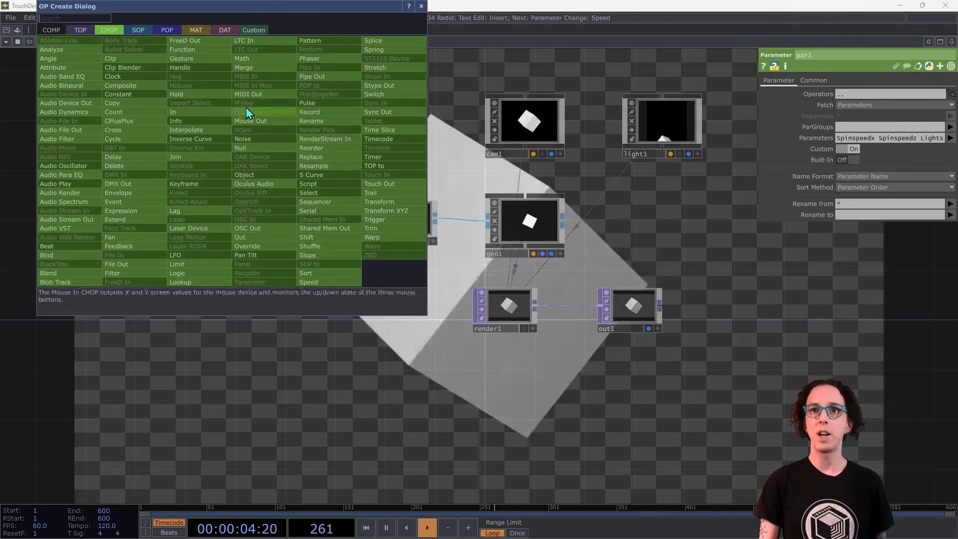
left_click(246, 58)
left_click(231, 141)
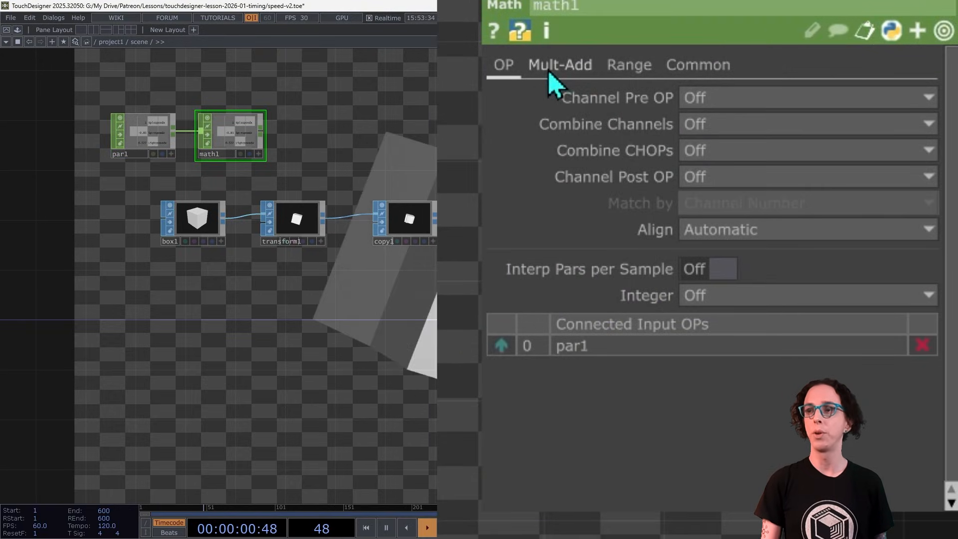
Set math1's Multiply to the expression parent().par.Speed and check it against the parent scene component's parameters.
left_click(555, 85)
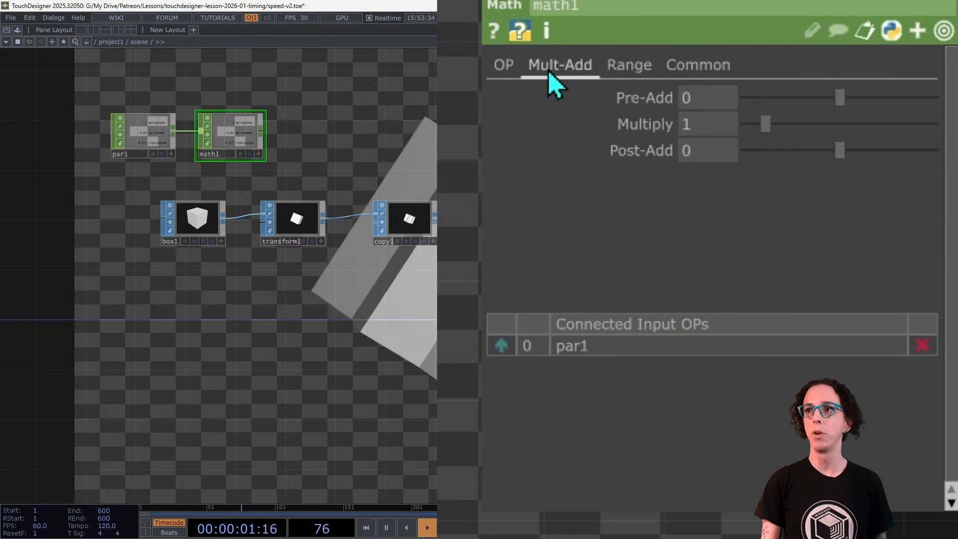
left_click(646, 127)
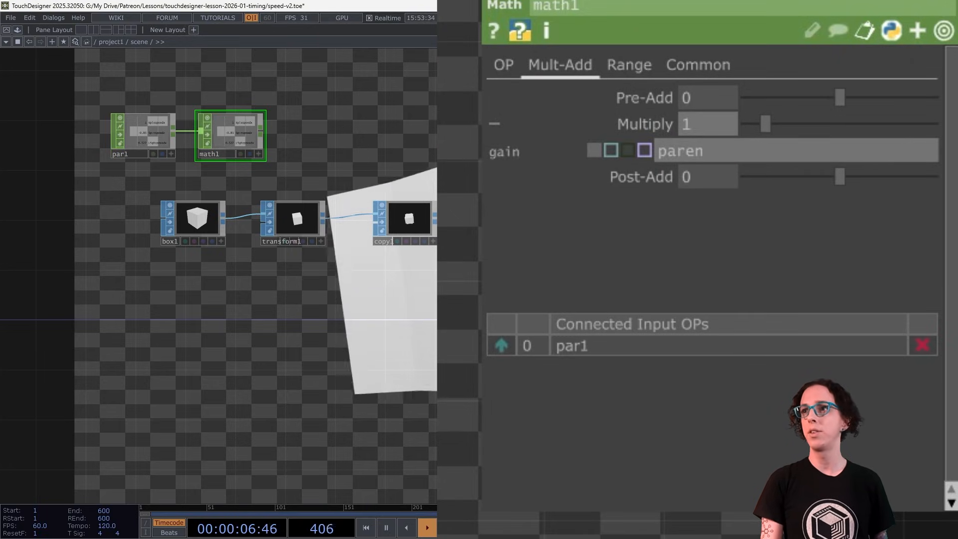
type(").par")
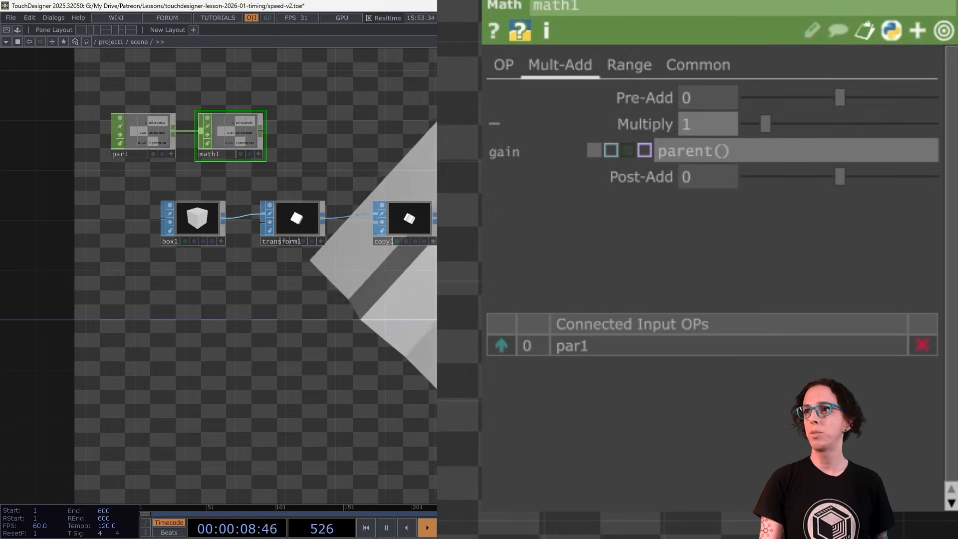
type(".")
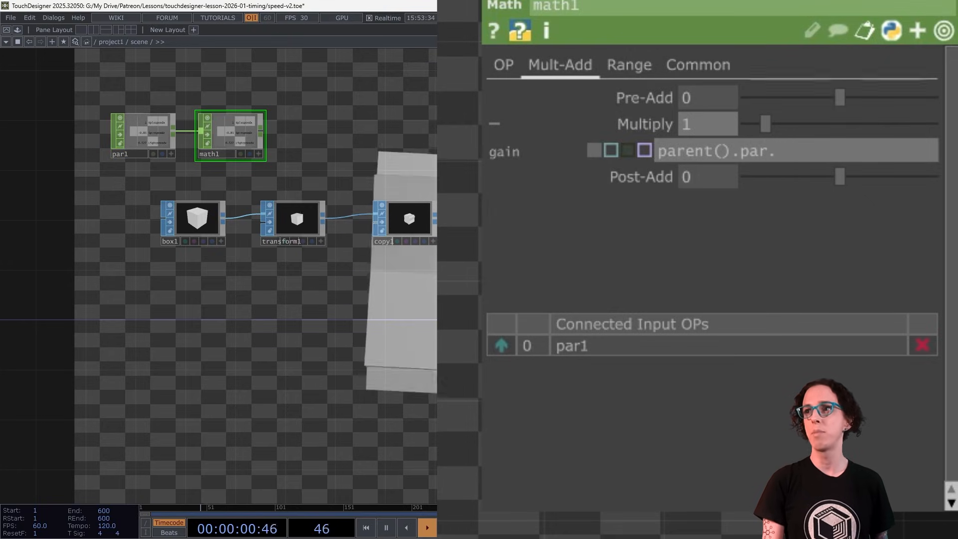
type("Speed")
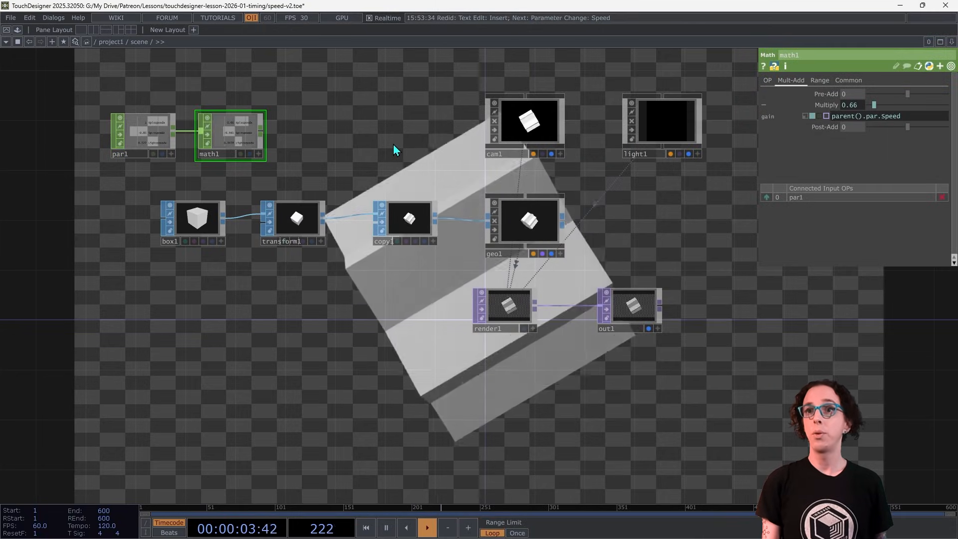
right_click(393, 145)
left_click(424, 97)
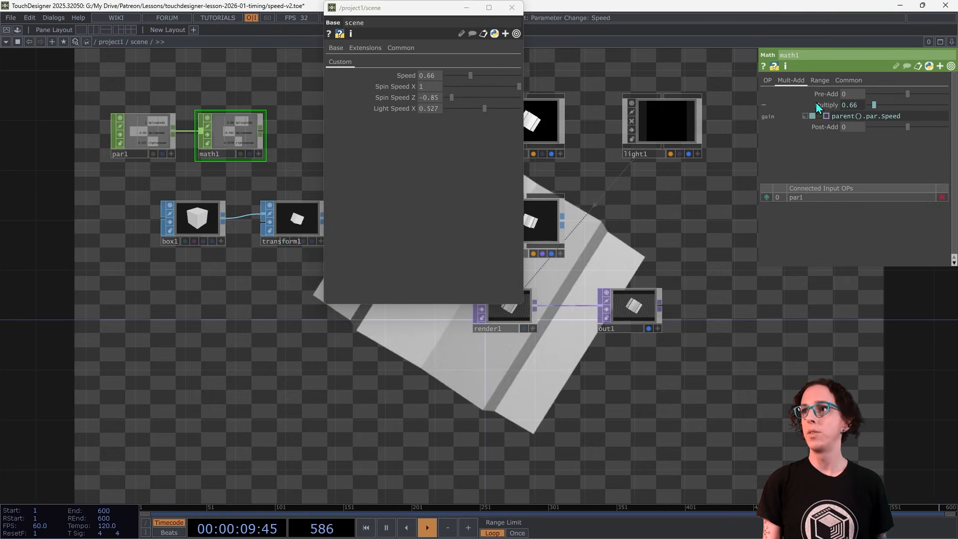
left_click(511, 7)
Move the box, geometry and render chain lower in the network and shift par1 and math1 down to make room.
left_click_drag(100, 195, 681, 343)
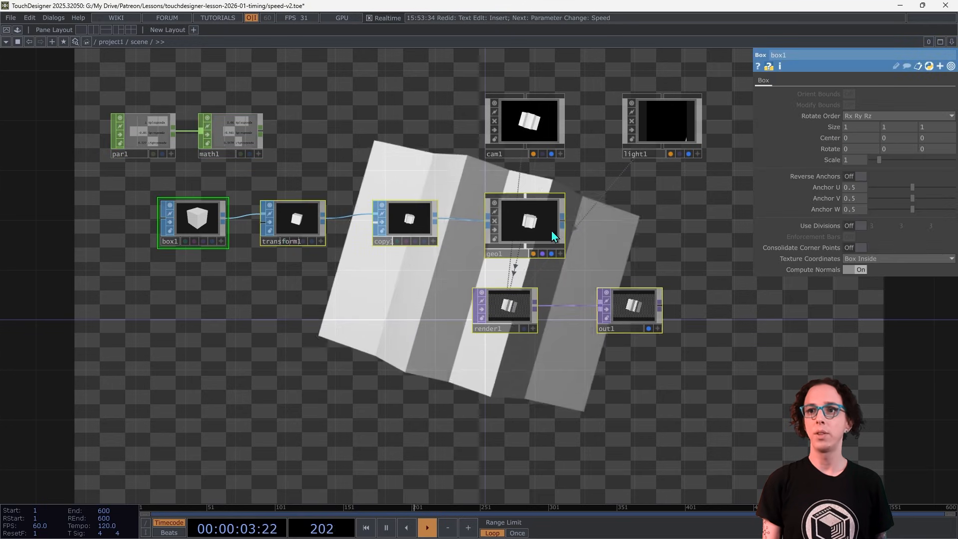
left_click_drag(517, 226, 517, 301)
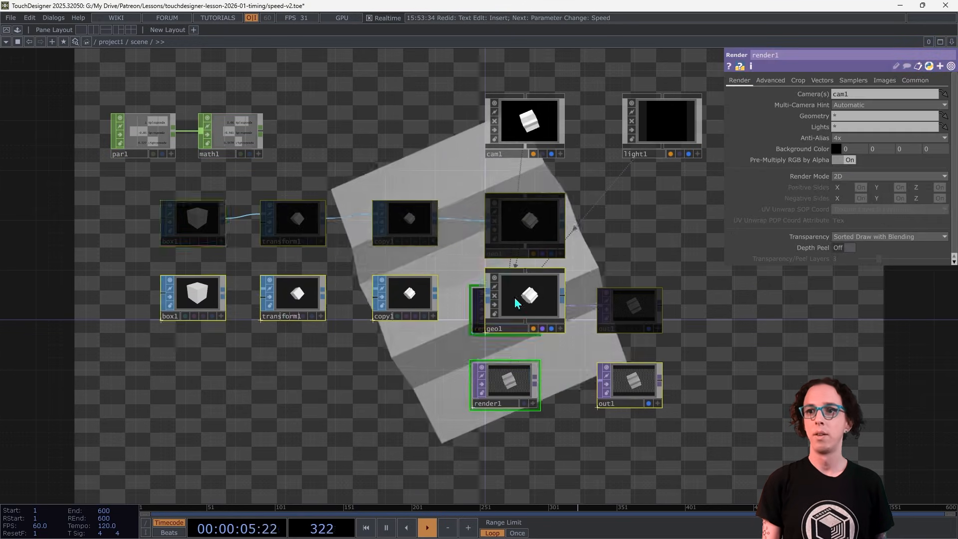
left_click_drag(304, 88, 136, 150)
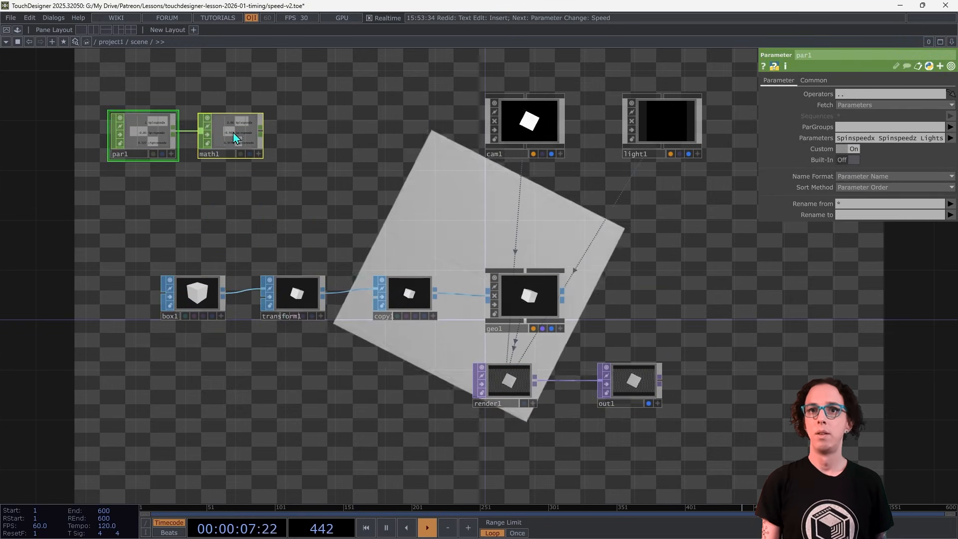
left_click_drag(233, 132, 192, 179)
left_click_drag(174, 212, 279, 94)
Add a Select CHOP after math1, placed above the chain, and set its Channel Names to Spinspeedx Spinspeedz.
left_click(212, 194)
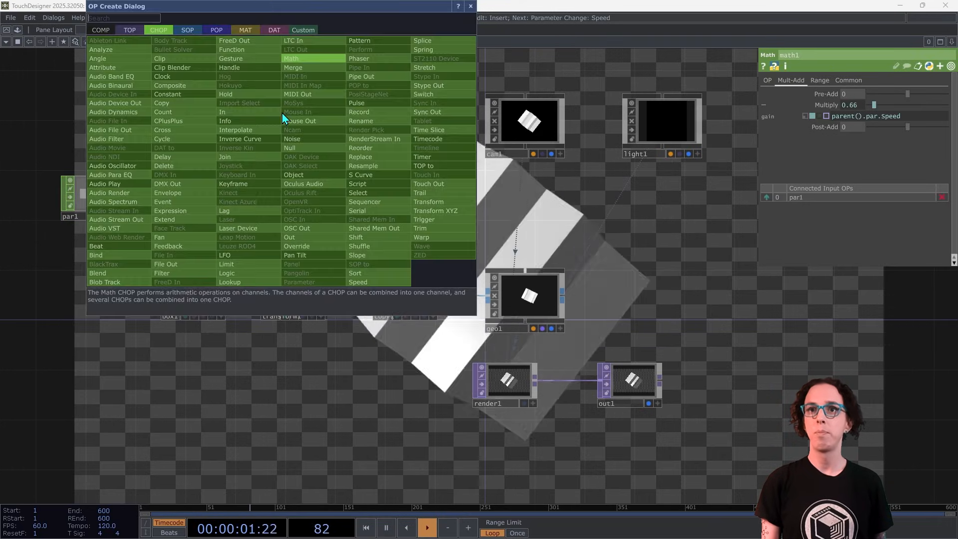
left_click(357, 193)
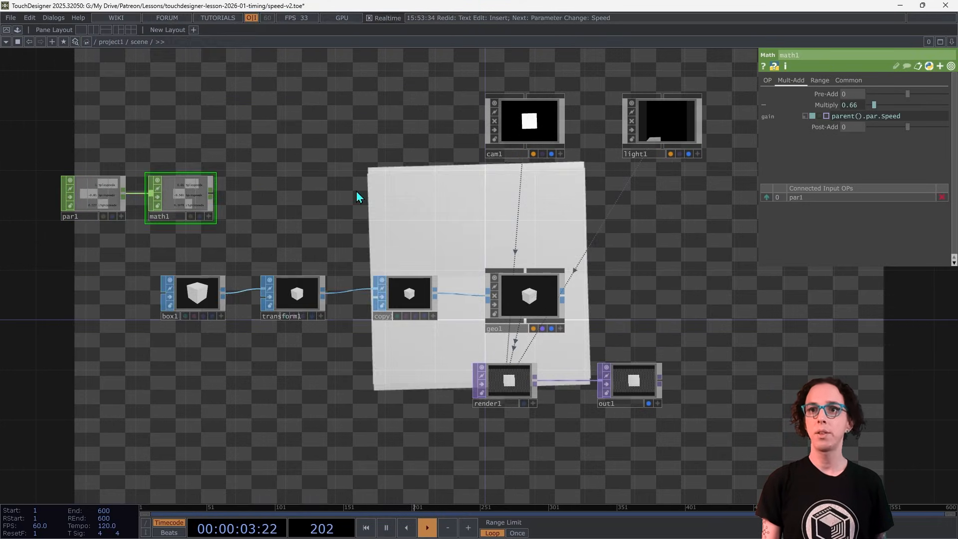
left_click(280, 135)
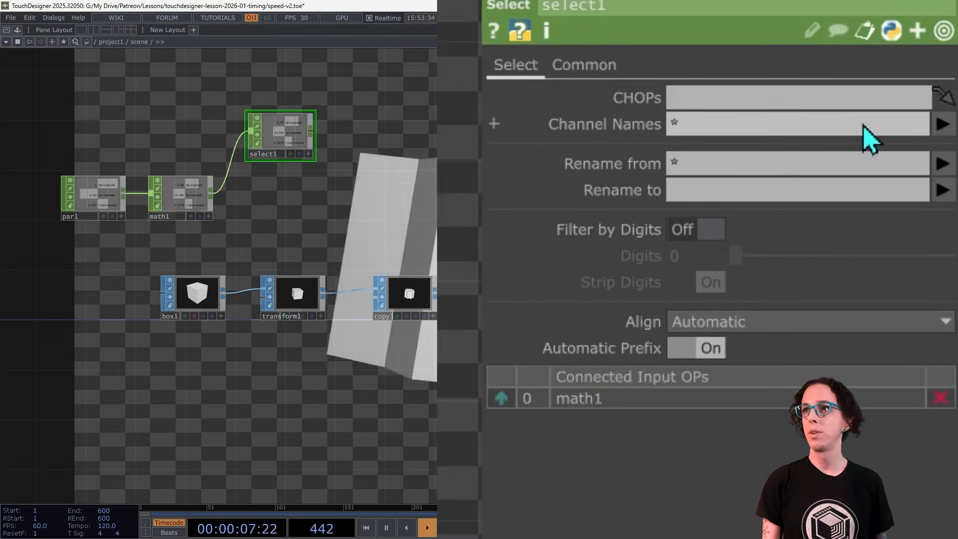
left_click_drag(840, 124, 639, 154)
key("BackSpace")
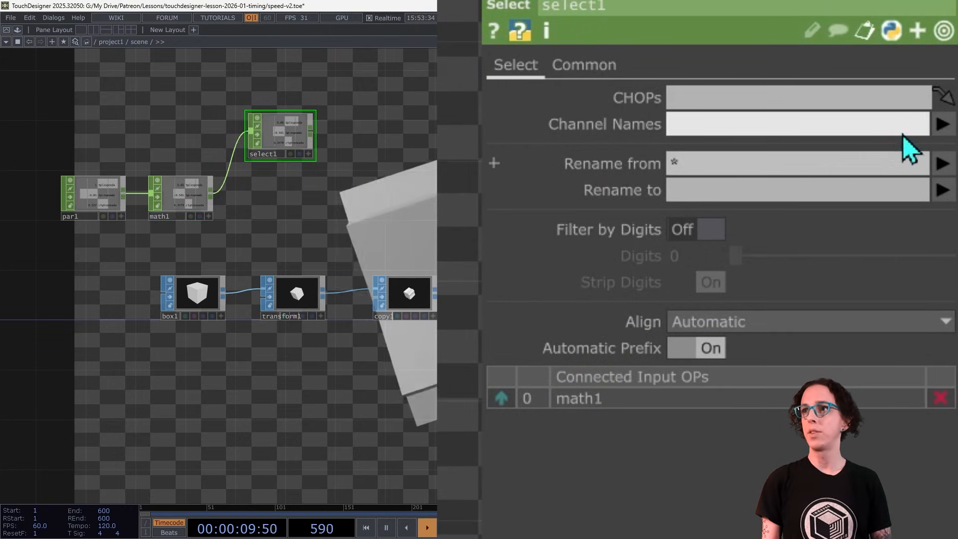
left_click(938, 122)
left_click(913, 172)
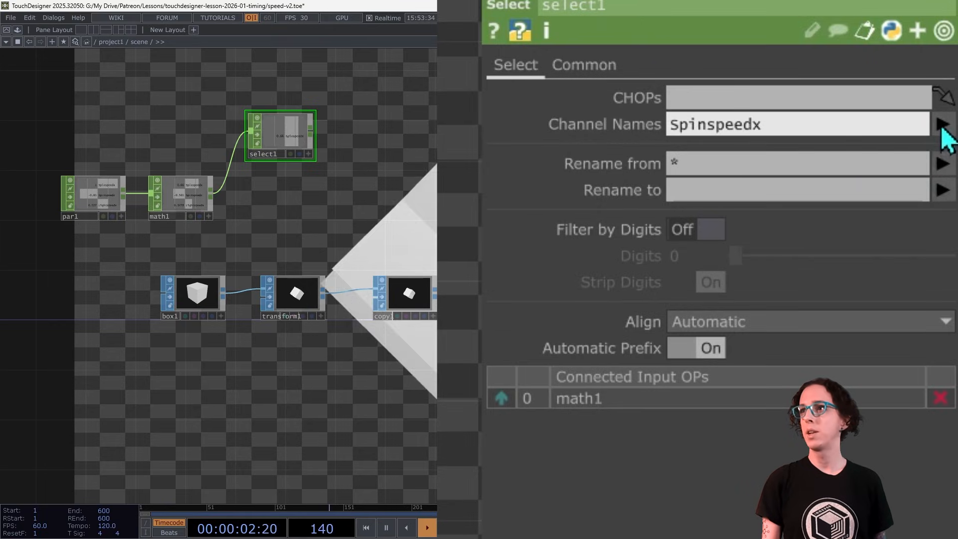
left_click(917, 200)
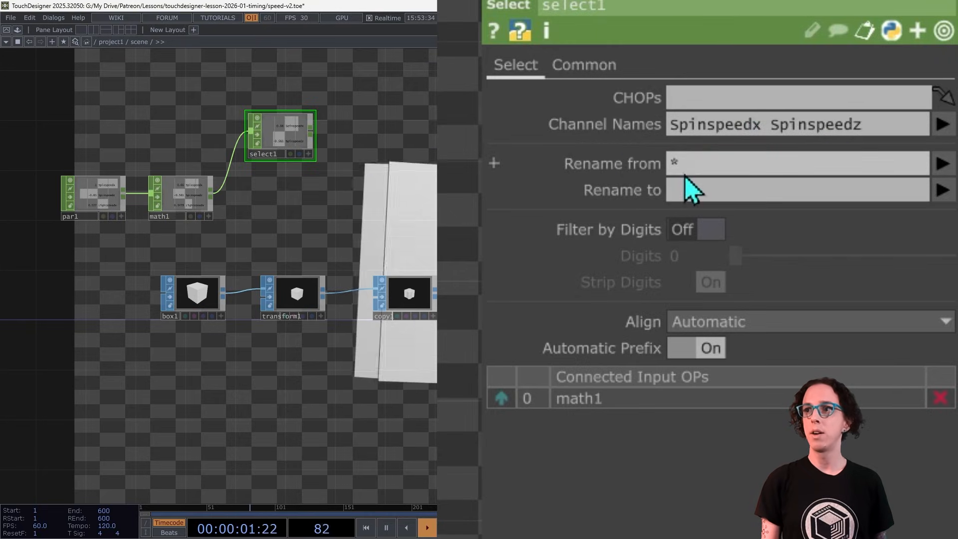
Rename select1's two spin channels with the pattern r[xz].
left_click(696, 196)
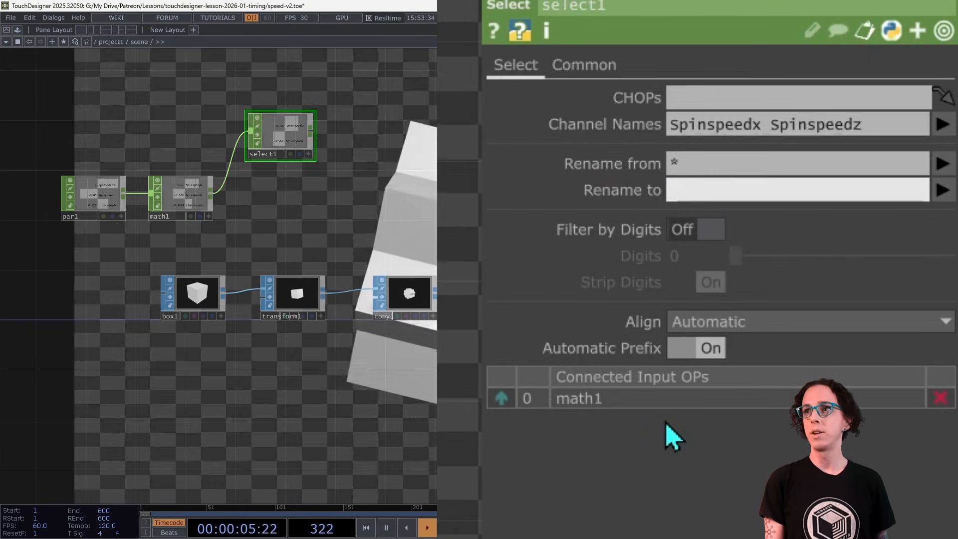
type("r")
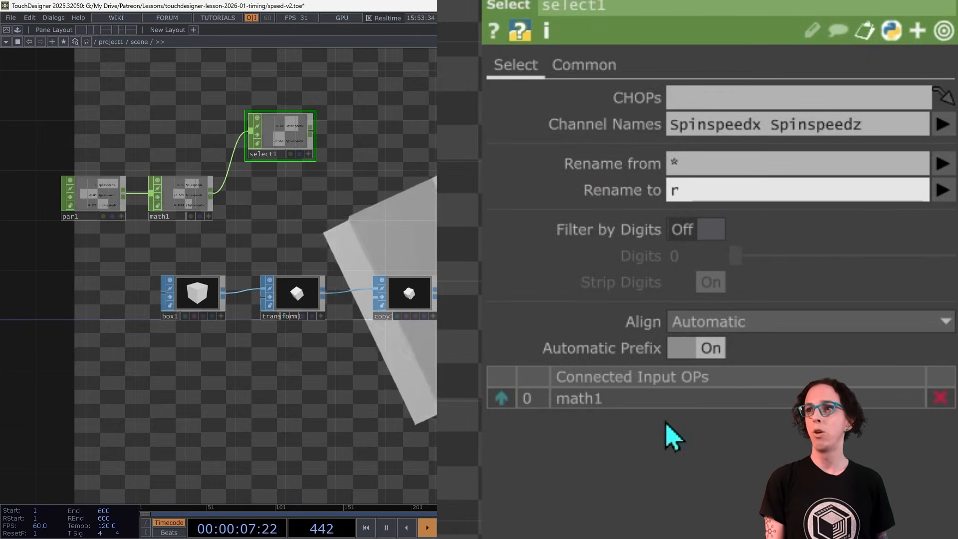
type("[")
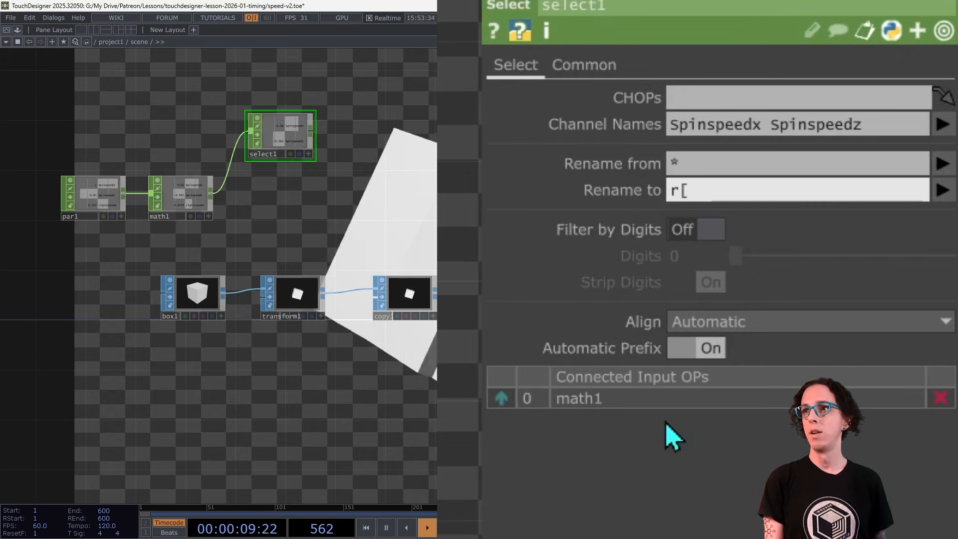
type("xz")
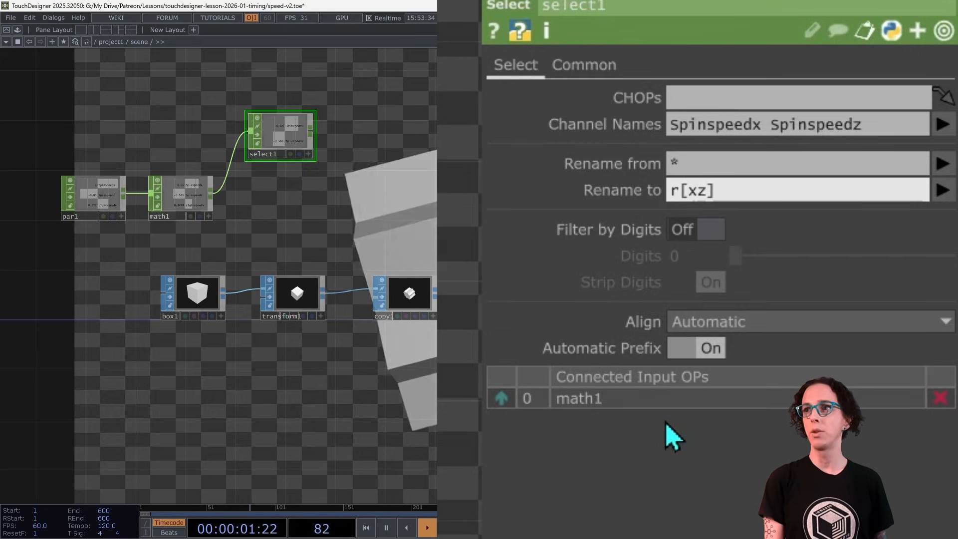
key("Return")
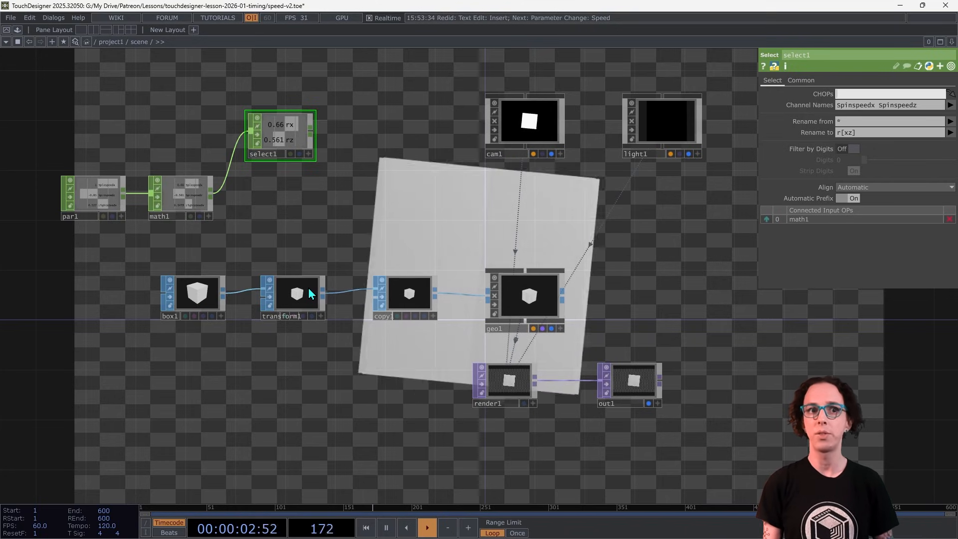
Move cam1 and light1 away from the CHOP chain, stacking light1 below cam1, and turn off out1's background display.
left_click(526, 129)
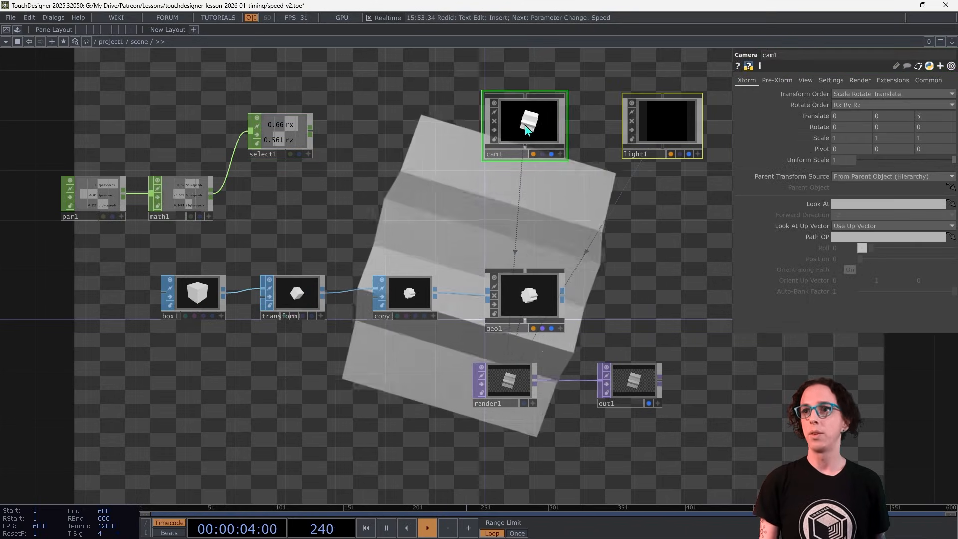
left_click_drag(526, 129, 601, 130)
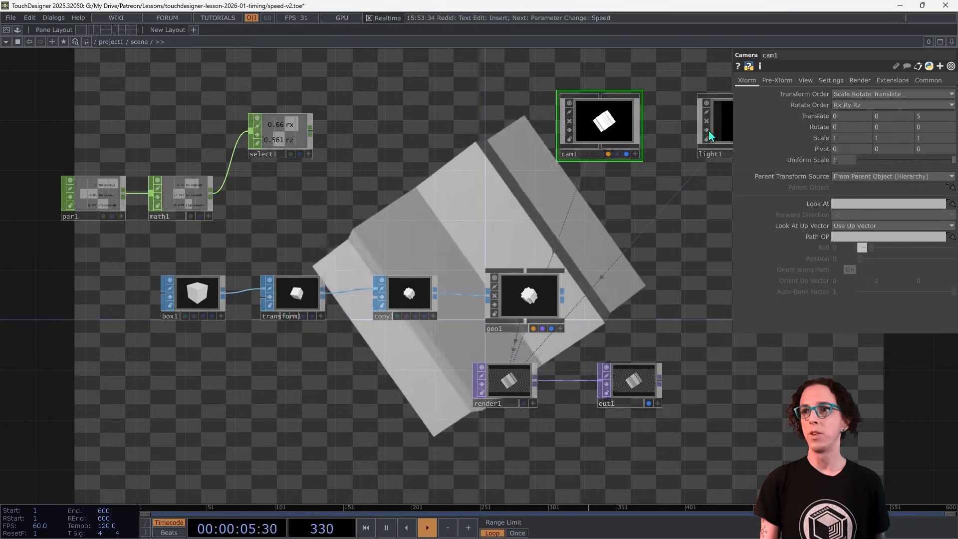
left_click_drag(724, 132, 649, 232)
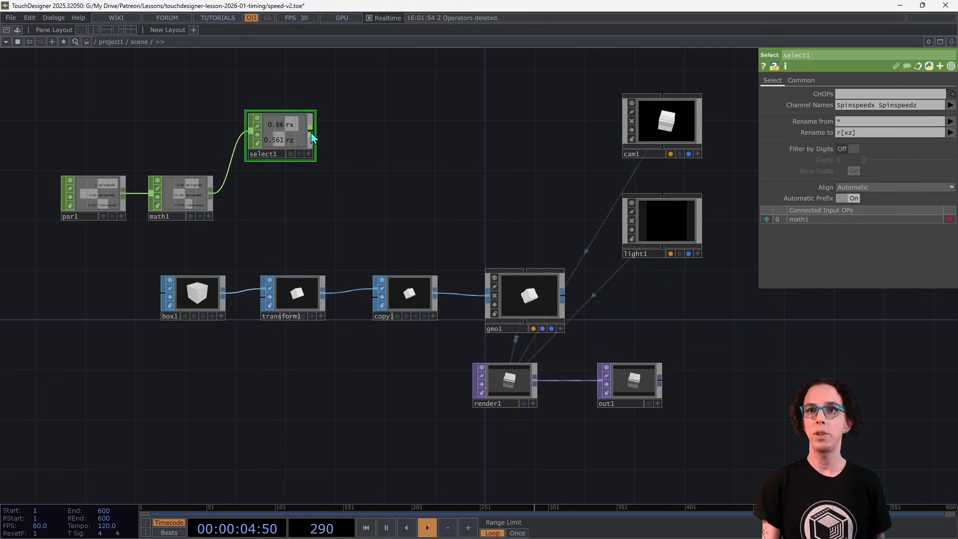
Add a Speed CHOP after select1 to accumulate the rx and rz channels.
left_click(374, 172)
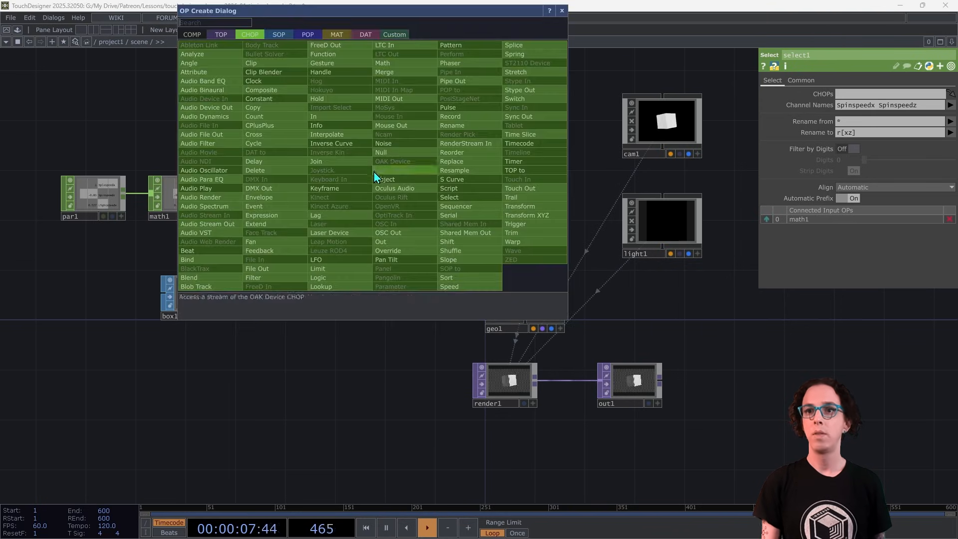
left_click(465, 287)
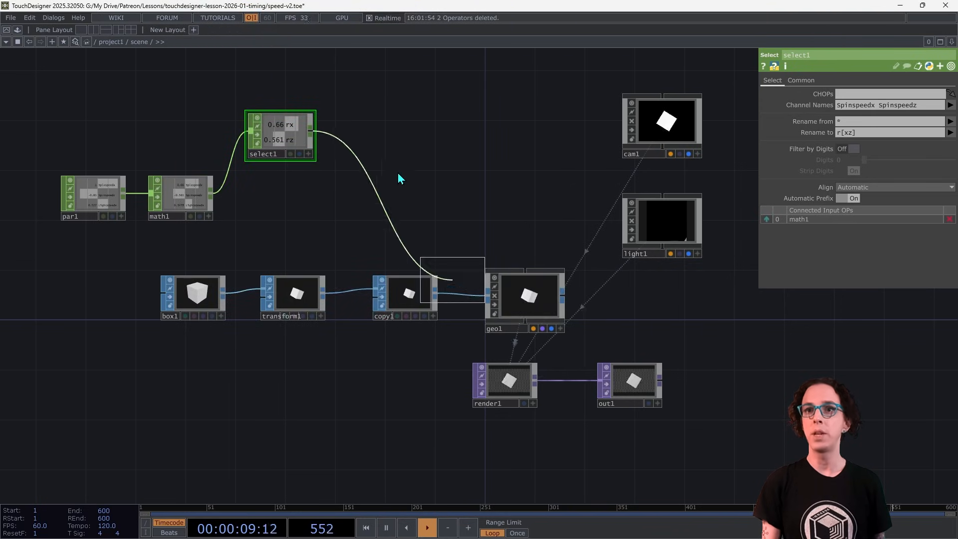
left_click(374, 135)
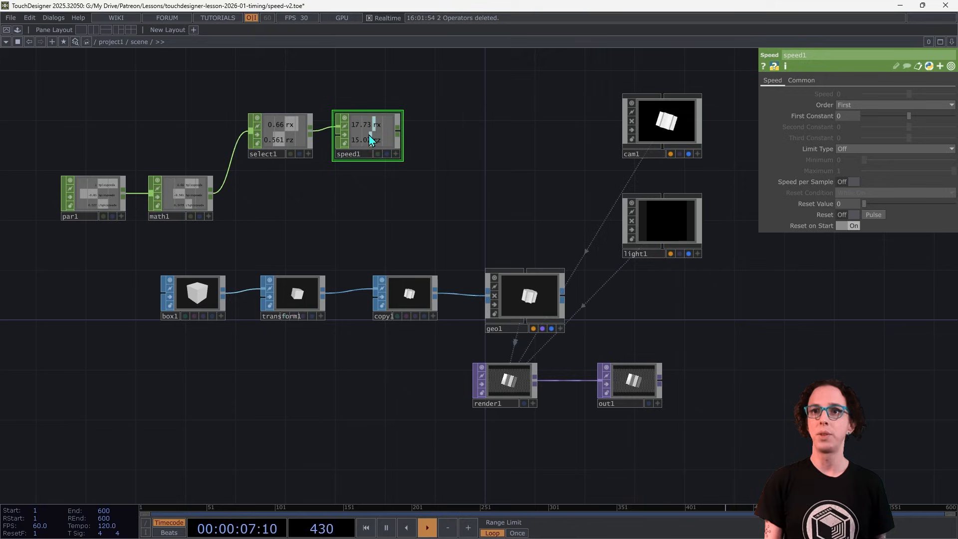
Add a second Math CHOP fed by speed1, placed directly beside it.
left_click(401, 135)
left_click(454, 168)
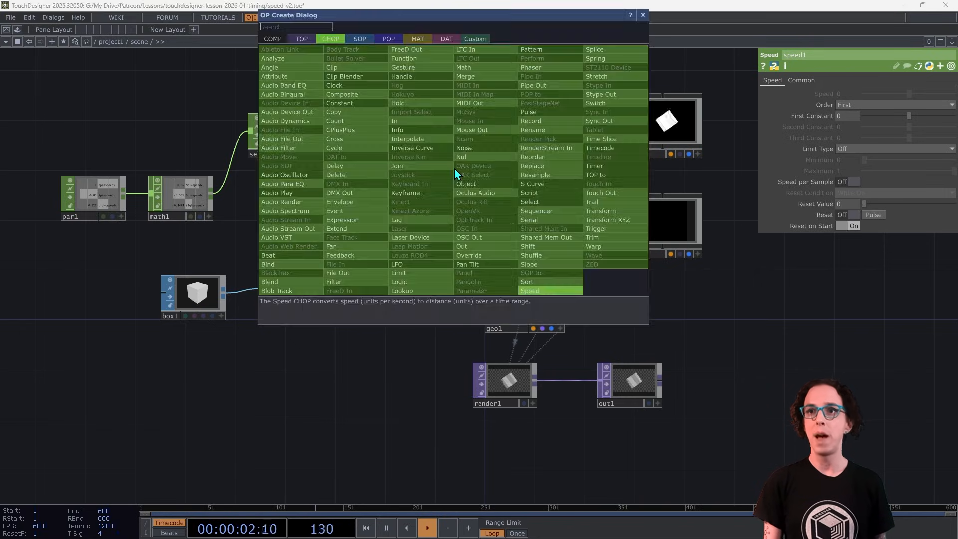
left_click(459, 70)
left_click(459, 140)
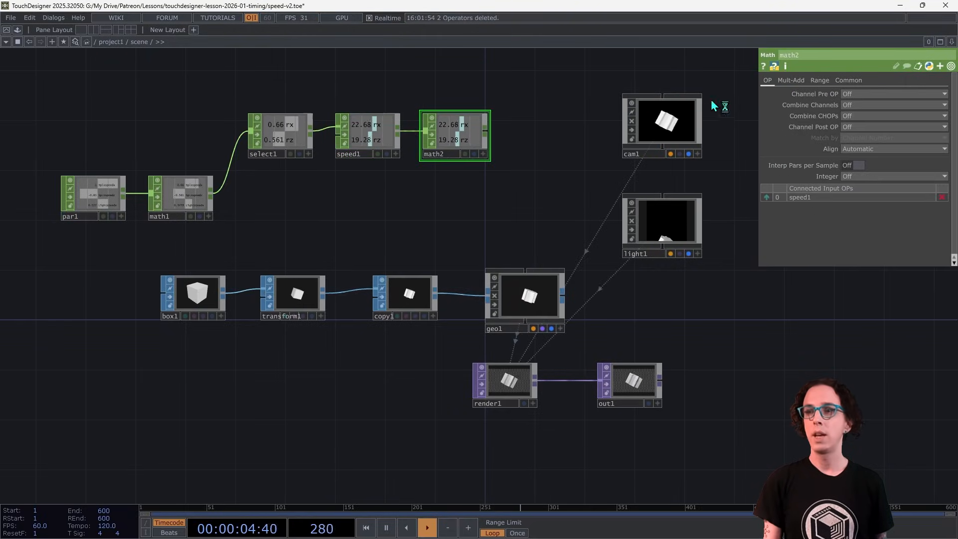
Set math2's Multiply value to 45 to scale the incoming rotation channels.
left_click(794, 80)
left_click(850, 105)
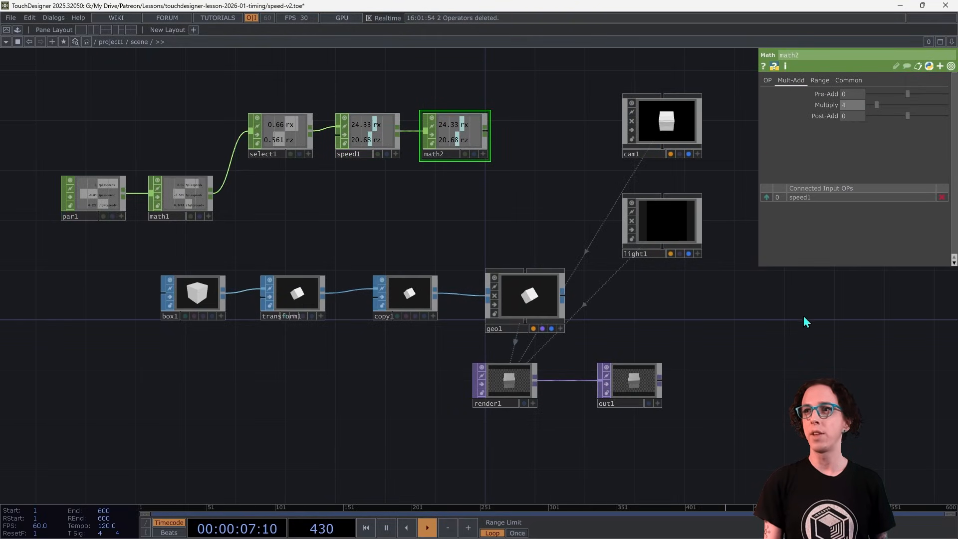
type("45")
key("Return")
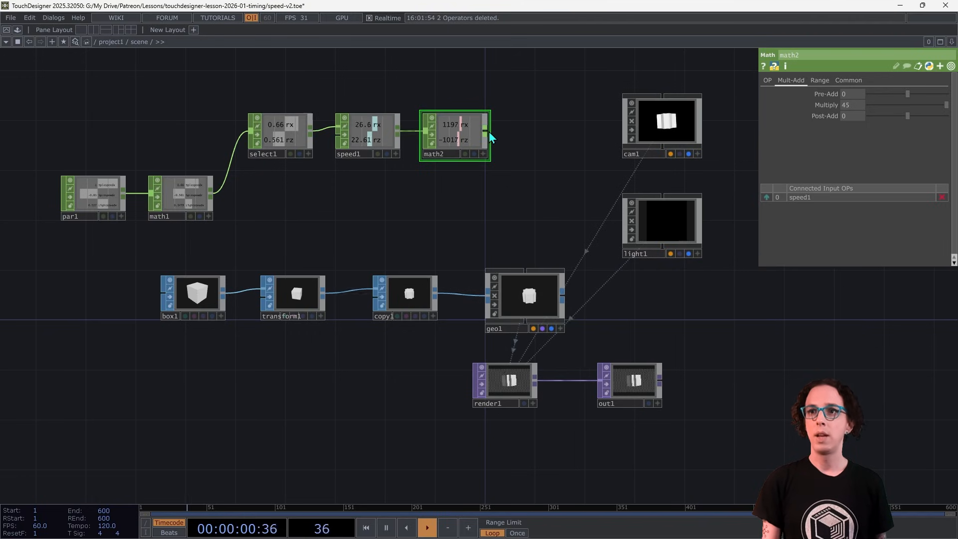
Add a Null CHOP fed by math2, placed directly beside it at the end of the chain.
left_click(484, 131)
key("Tab")
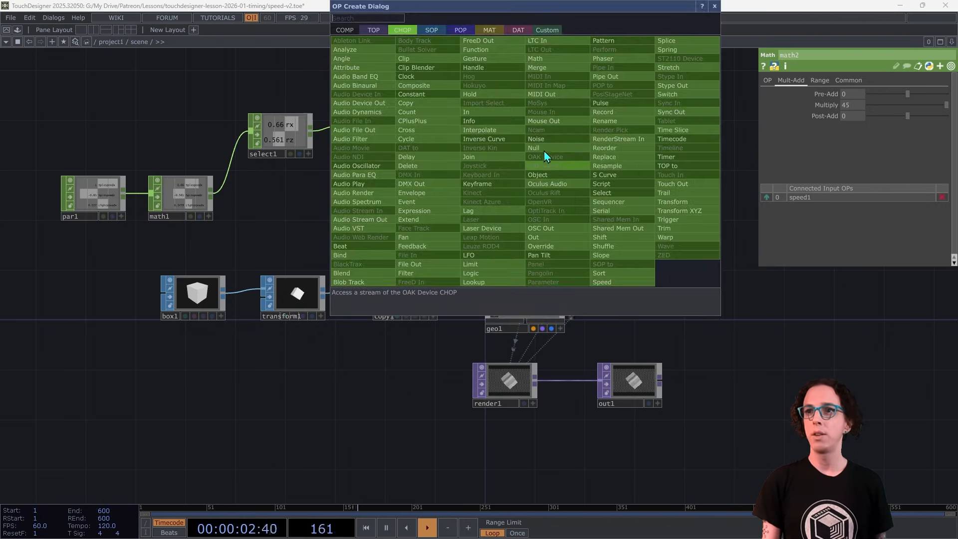
key("Escape")
left_click(549, 135)
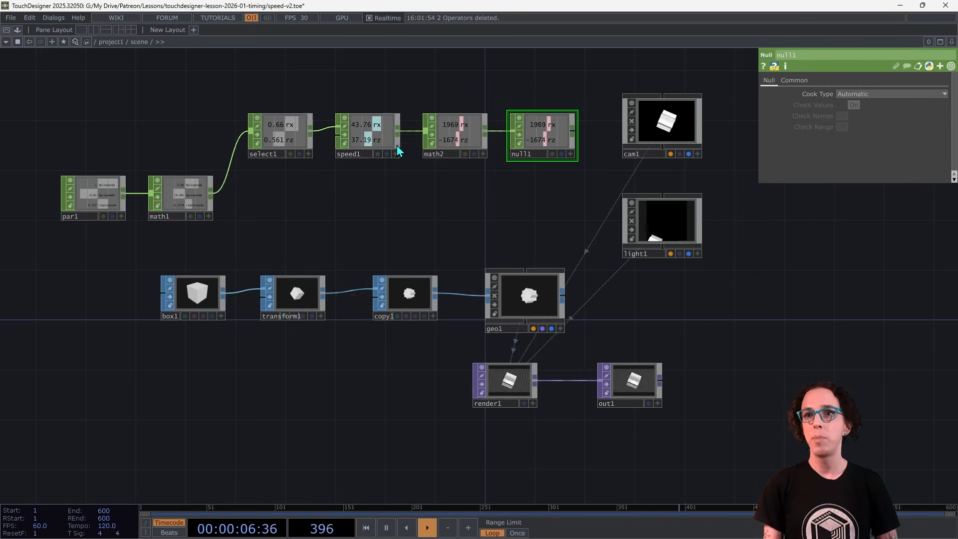
Reorder the chain so select1 feeds math2, math2 feeds speed1 and speed1 feeds null1, lining the nodes up in that order.
left_click_drag(374, 143, 374, 106)
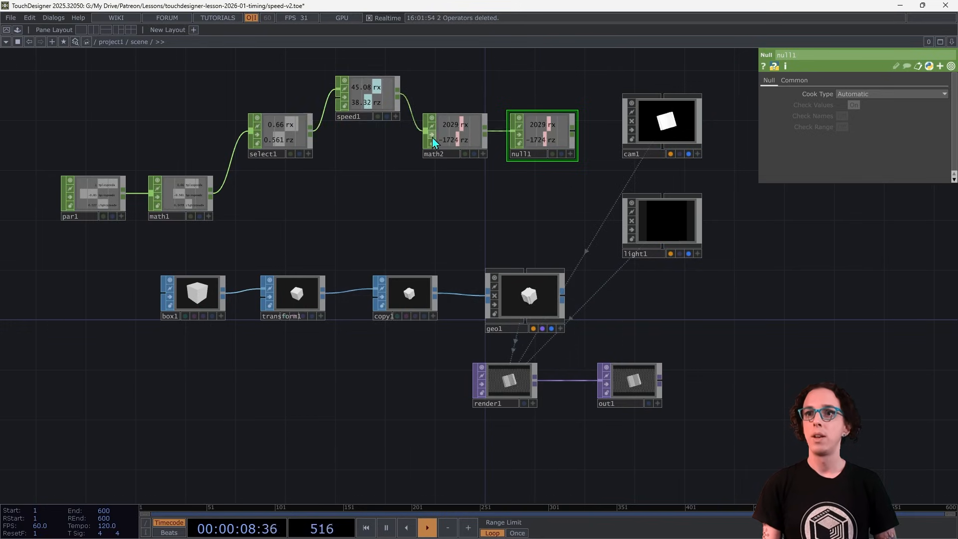
left_click_drag(315, 146, 313, 142)
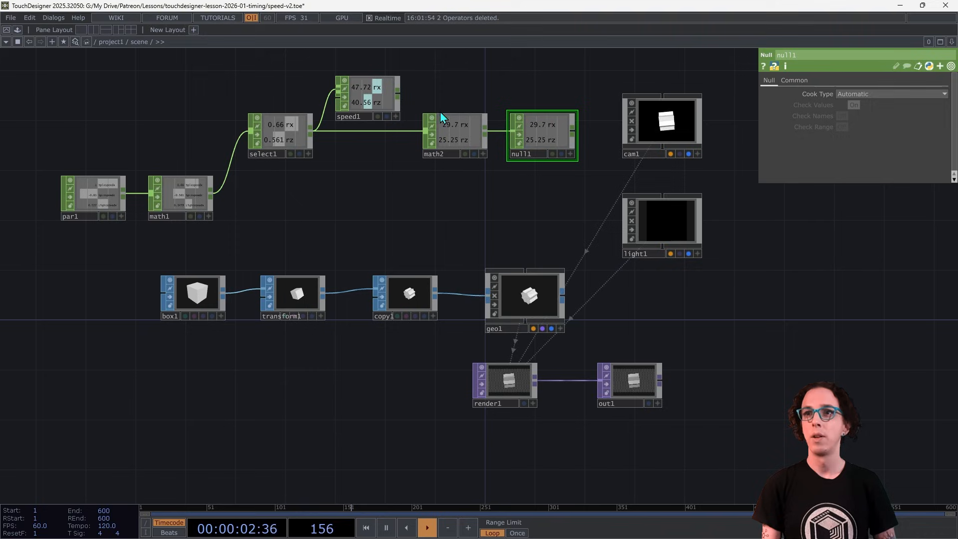
left_click_drag(490, 121, 398, 92)
left_click_drag(462, 146, 374, 145)
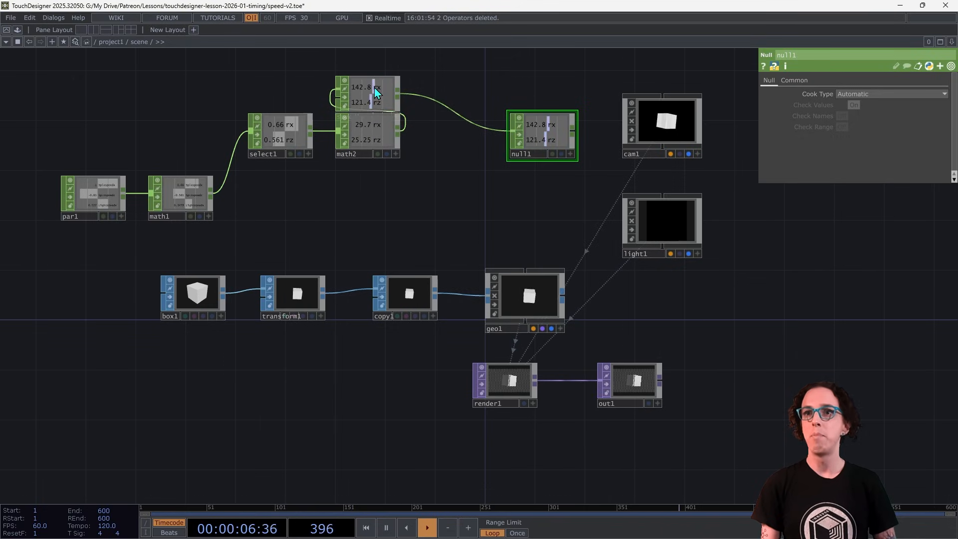
left_click_drag(362, 103, 438, 141)
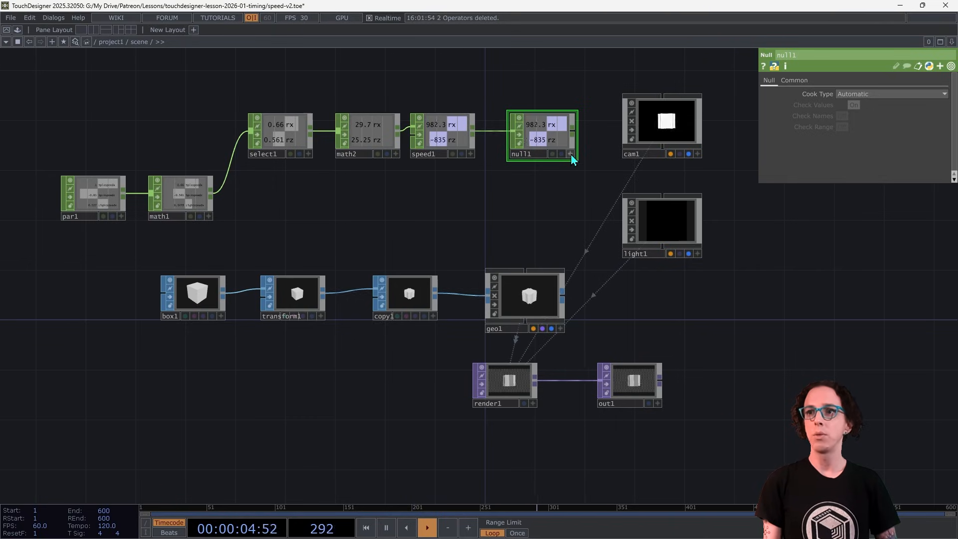
Replace transform1's X and Z rotate expressions with references to null1's rx and rz channels.
left_click(570, 153)
left_click(304, 294)
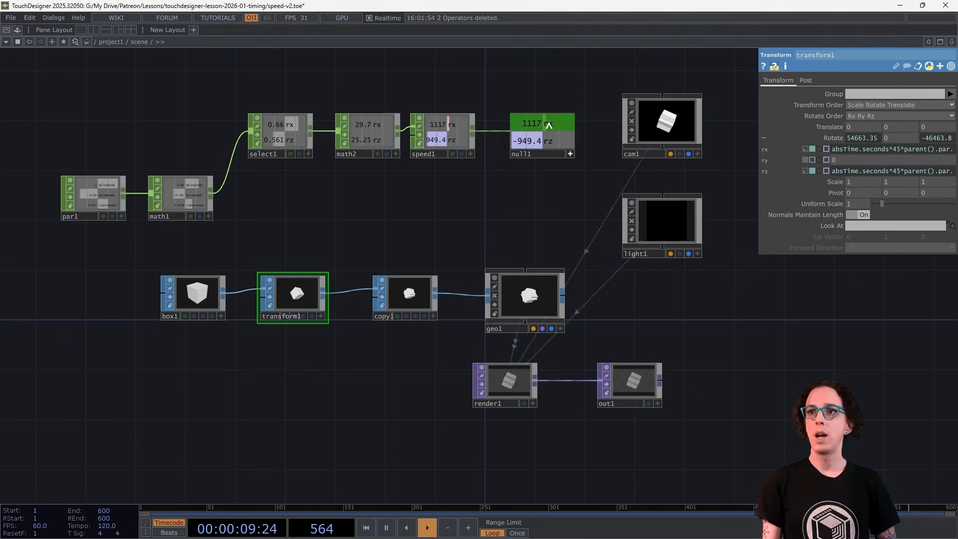
left_click_drag(548, 124, 846, 151)
left_click(848, 144)
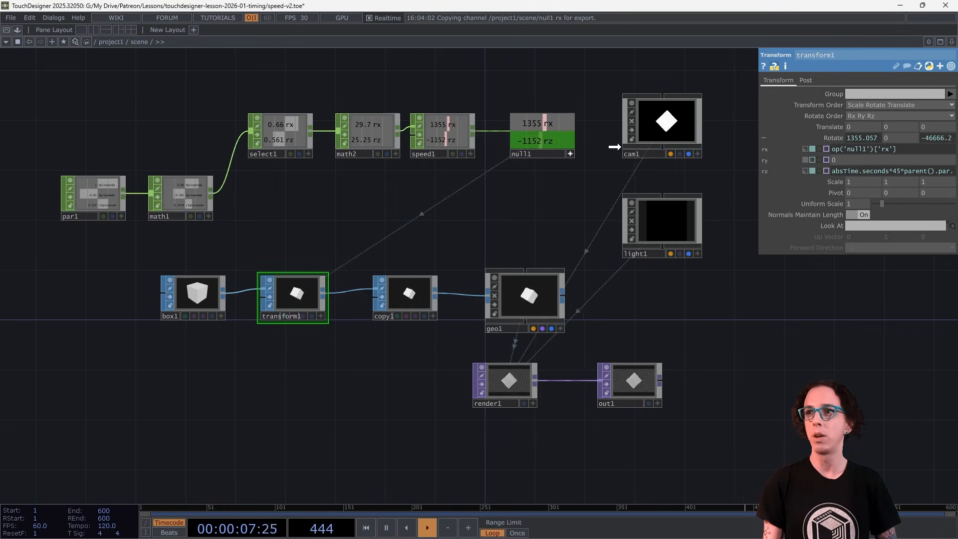
mouse_move(838, 169)
left_mouse_down()
mouse_move(853, 172)
mouse_move(846, 169)
left_mouse_up()
left_click(845, 169)
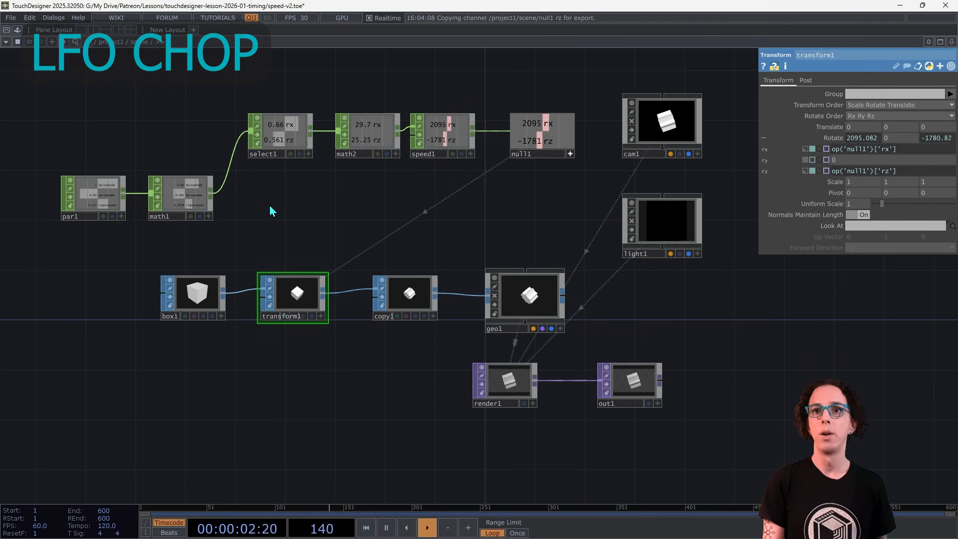
Add an LFO CHOP, keep its Sine type, and place it in the free space below math2.
key("Tab")
type("lfo")
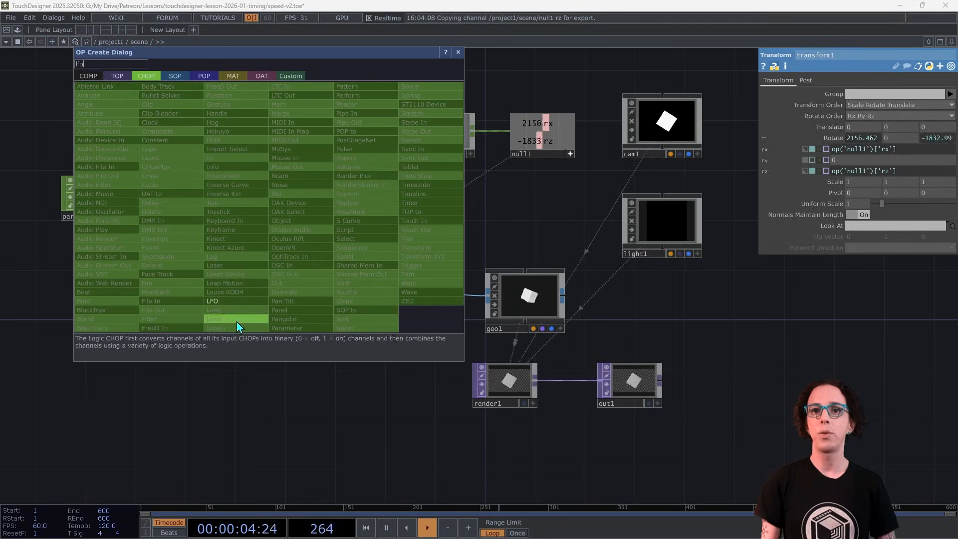
left_click(235, 302)
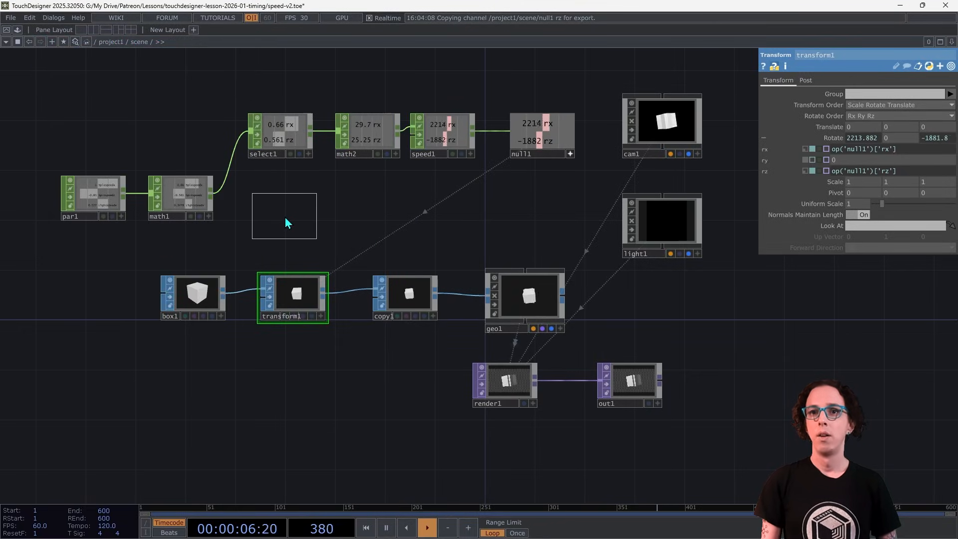
left_click(286, 217)
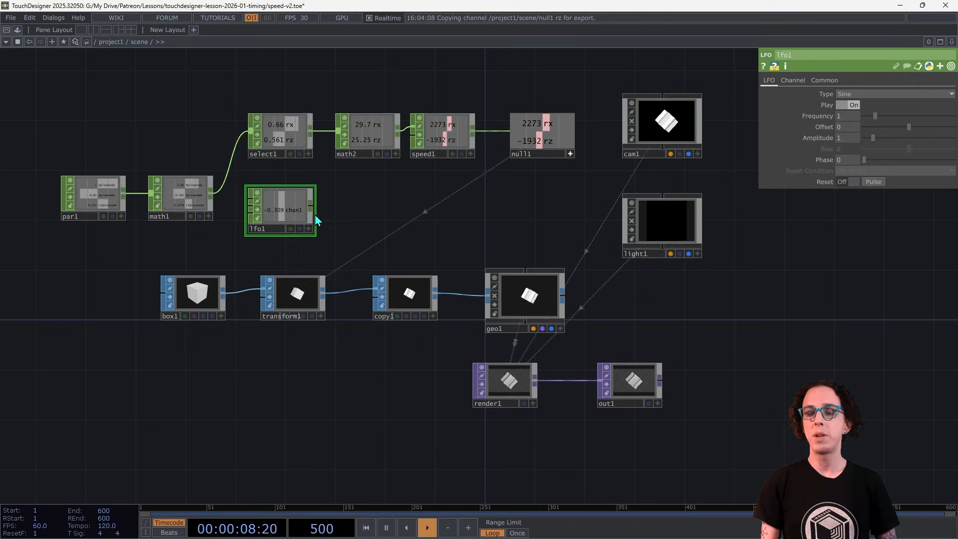
left_click(850, 93)
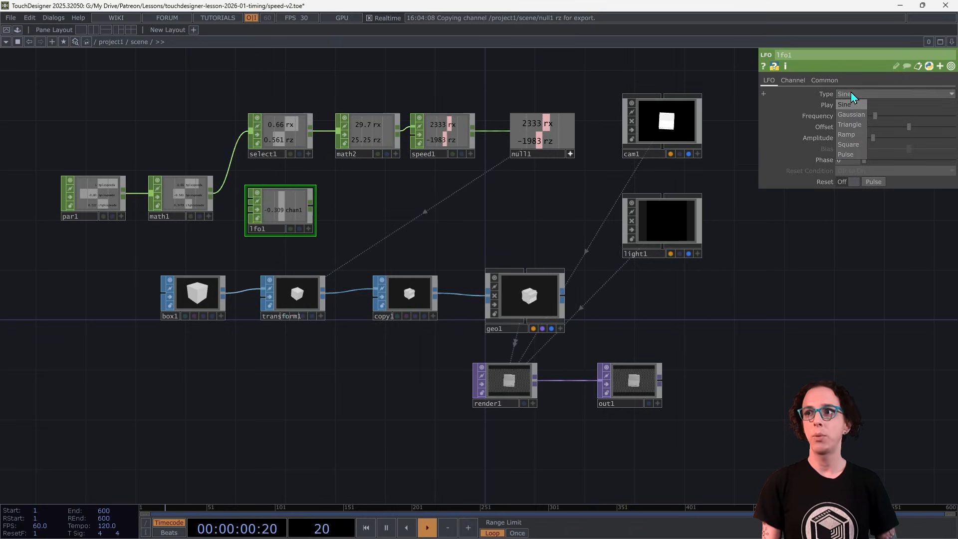
left_click(773, 295)
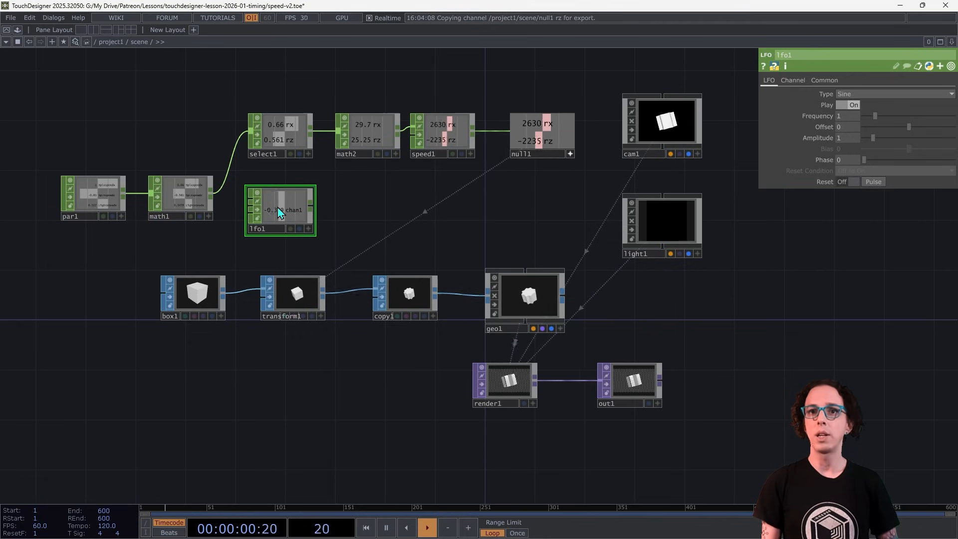
left_click_drag(277, 208, 356, 209)
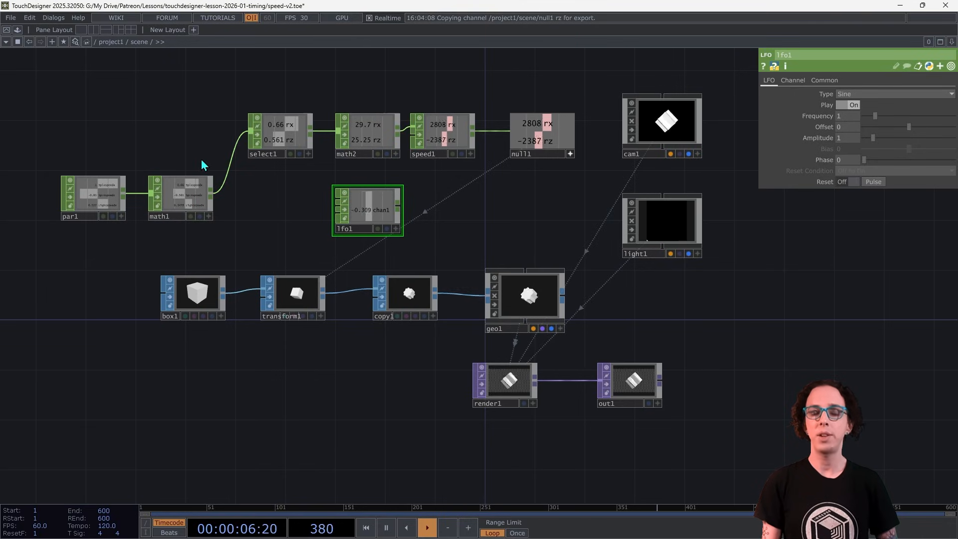
Shift par1 and math1 away from select1 to make room, and insert a Null CHOP named speeds between math1 and select1.
right_click_drag(199, 158, 82, 196)
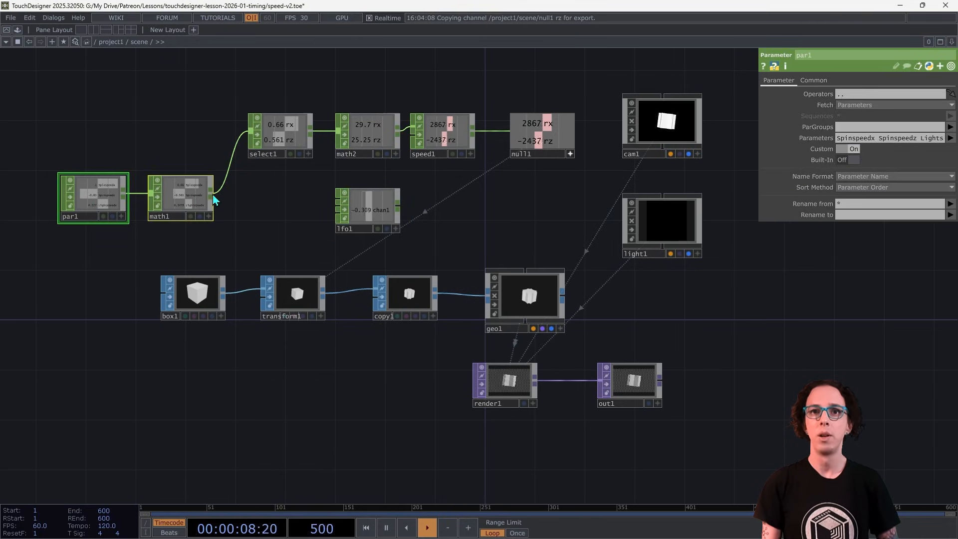
left_click_drag(166, 192, 117, 192)
left_click(144, 195)
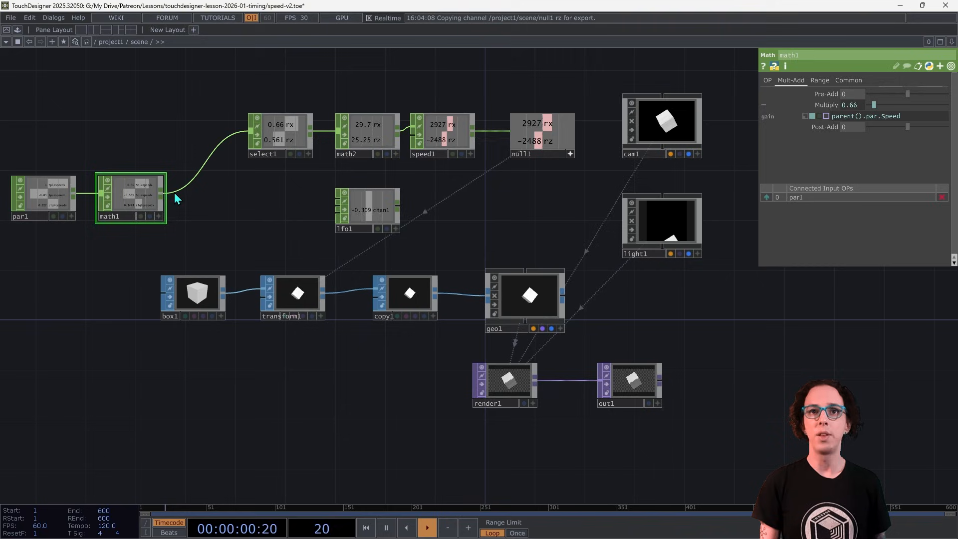
right_click(180, 190)
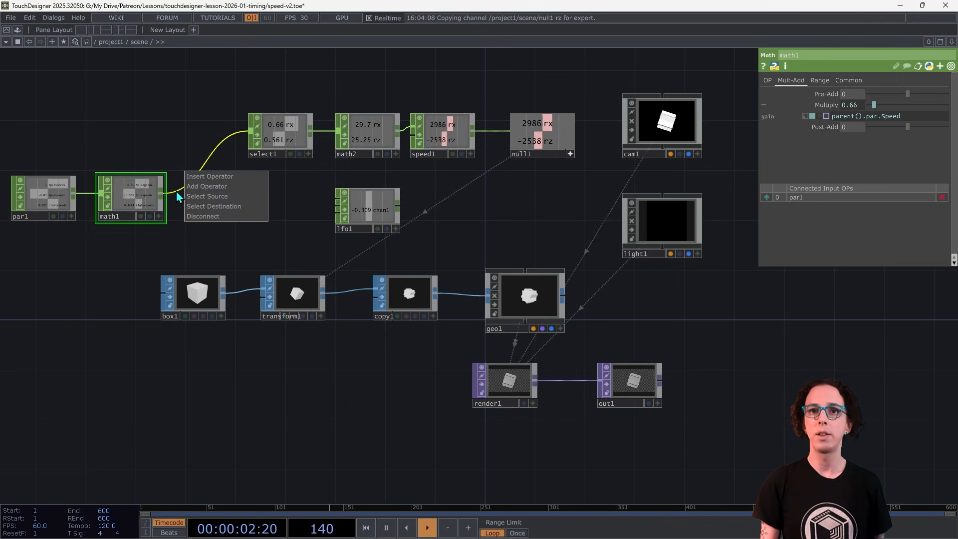
left_click(214, 176)
left_click(220, 164)
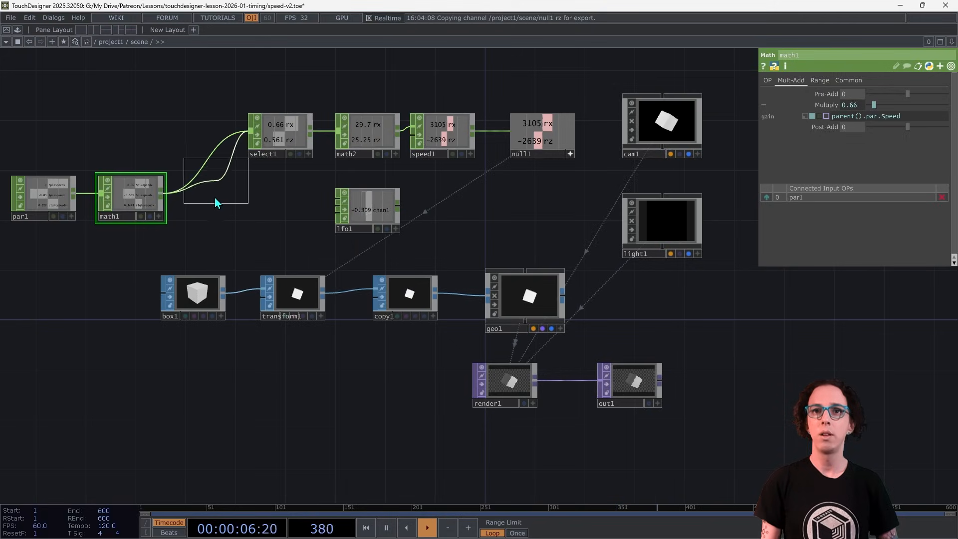
left_click(213, 196)
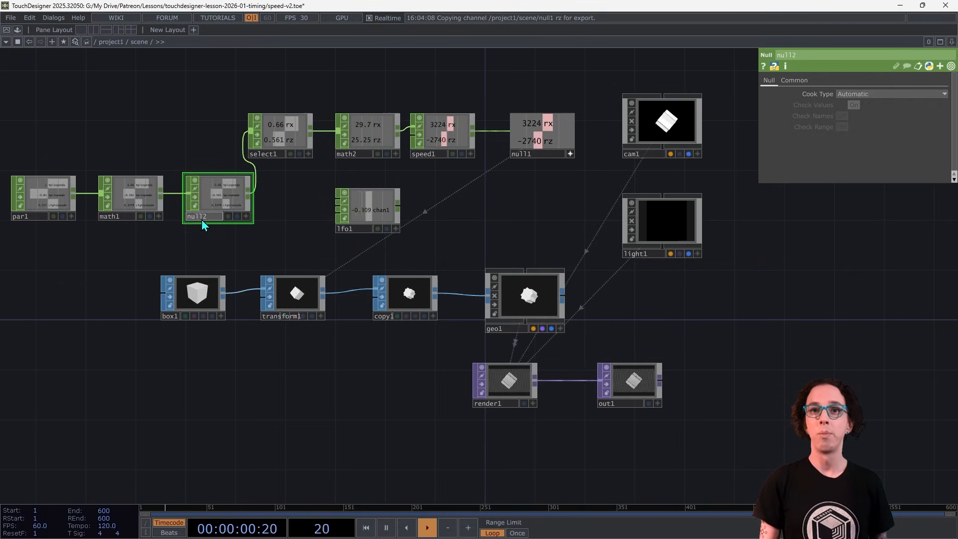
type("speeds")
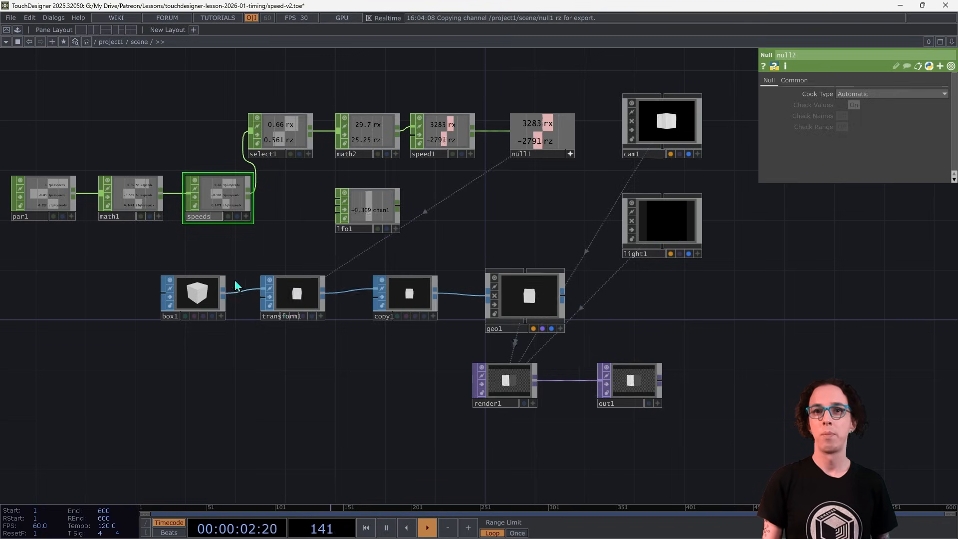
key("Return")
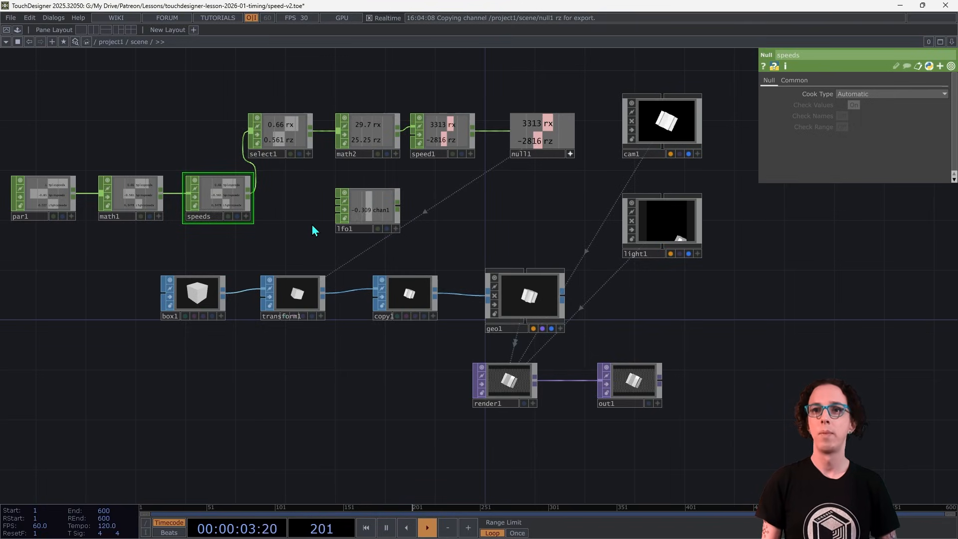
Drive lfo1's Frequency with a reference to the Lightspeedx channel of speeds, and move lfo1 closer to speeds.
left_click(369, 211)
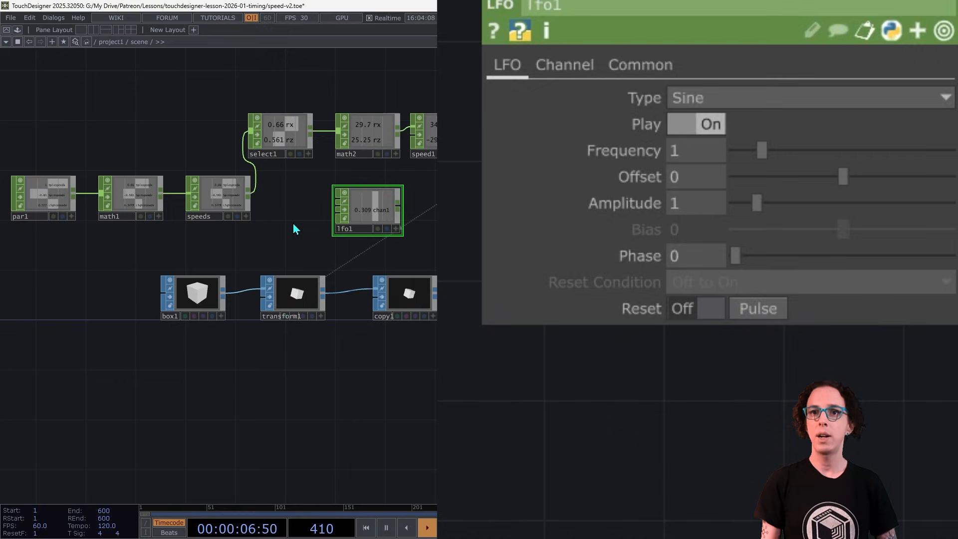
left_click(599, 152)
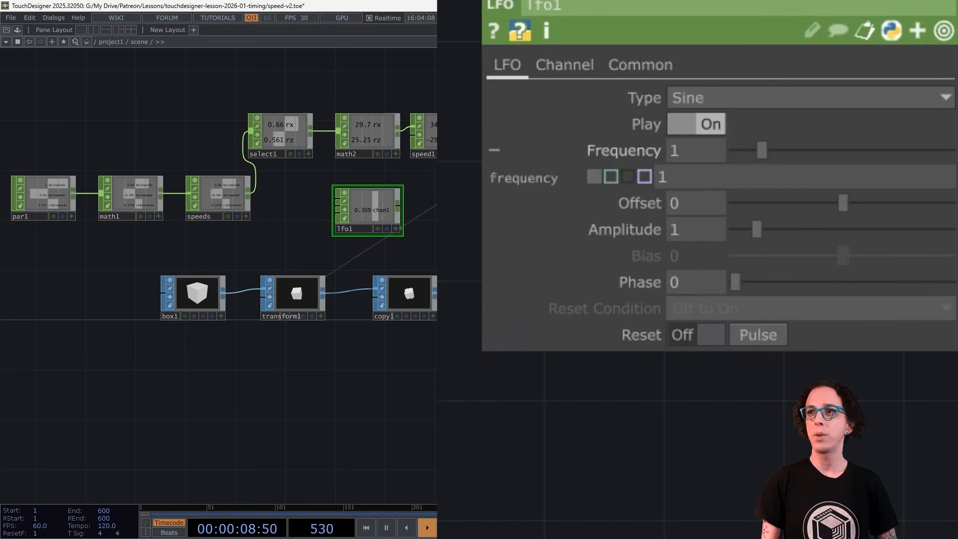
left_click(246, 216)
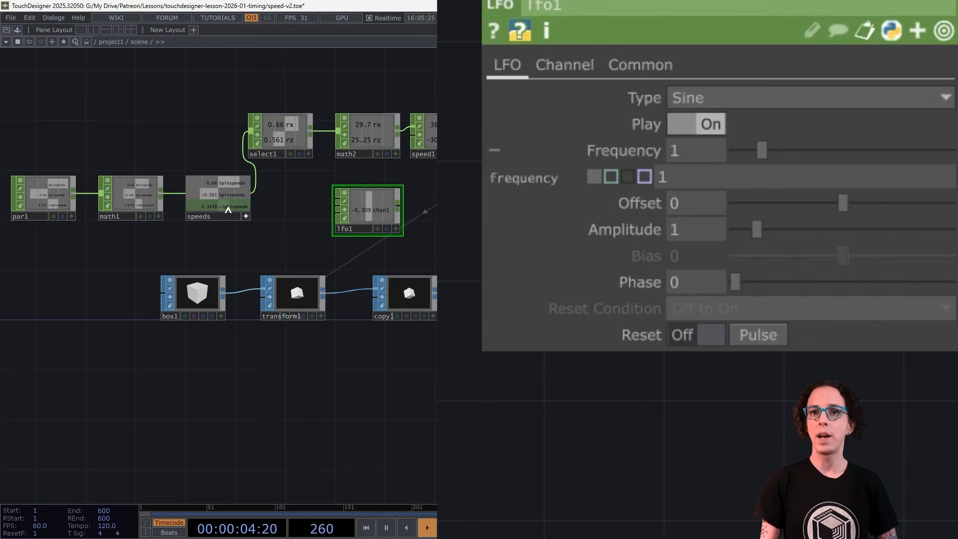
left_click_drag(346, 245, 701, 184)
left_click(710, 169)
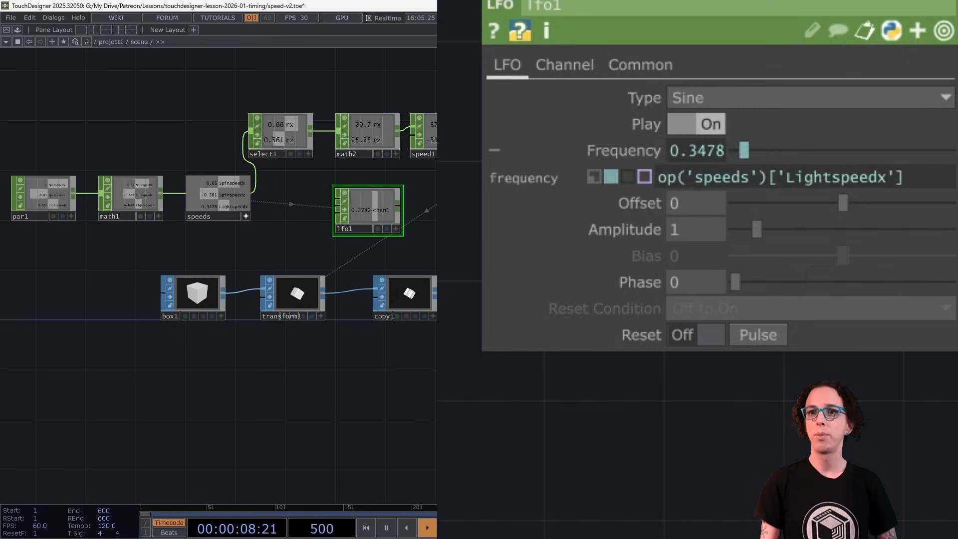
left_click_drag(327, 215, 276, 215)
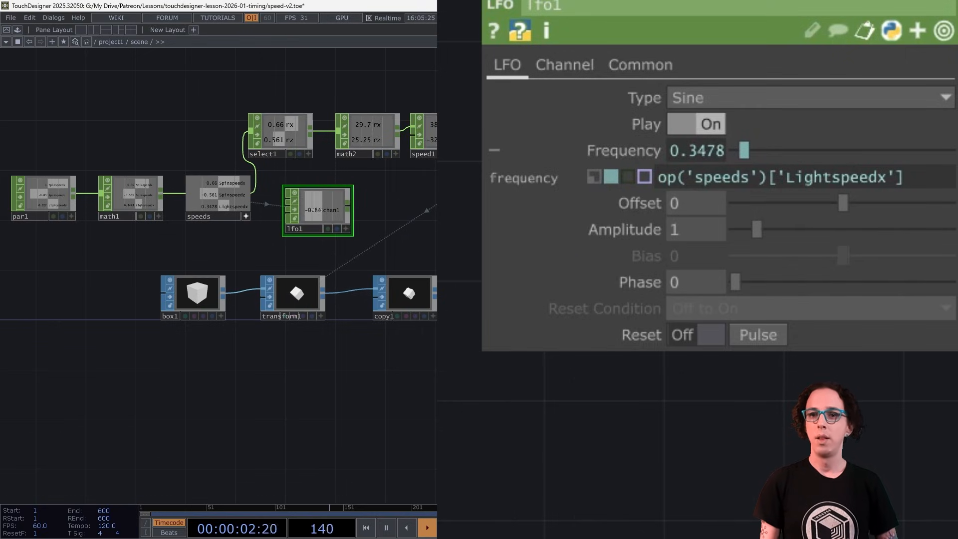
Set lfo1's Amplitude to 5.
left_click(698, 227)
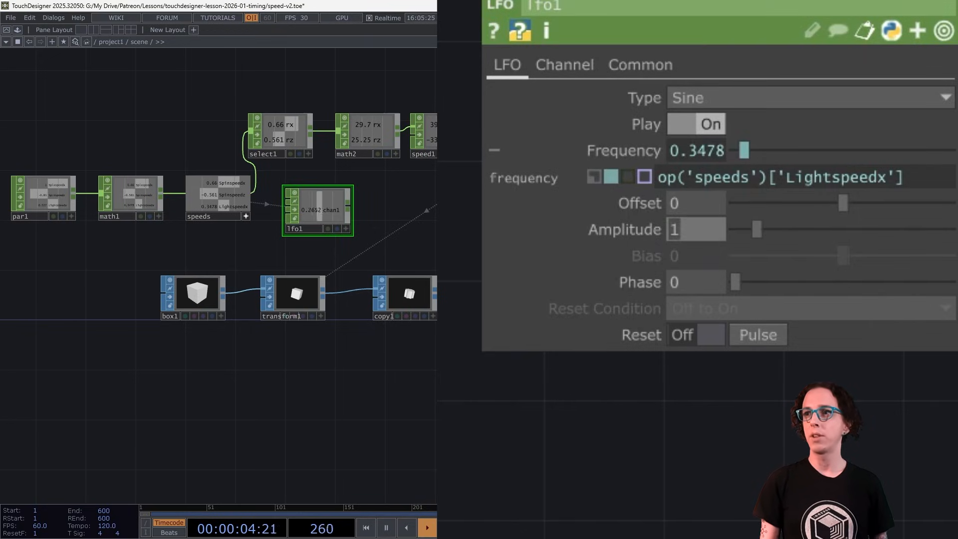
type("5")
key("Return")
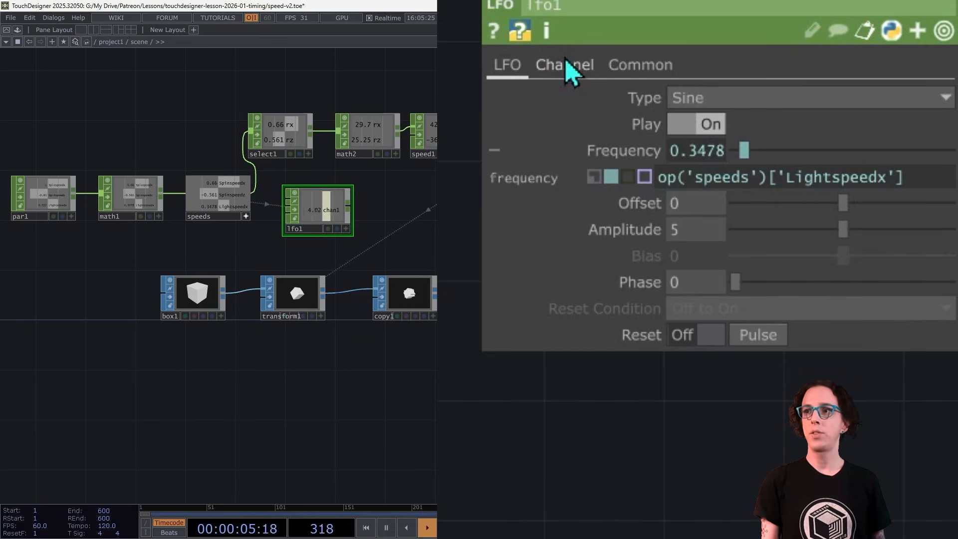
Name lfo1's output channel tx and return to its main LFO parameters.
left_click(566, 68)
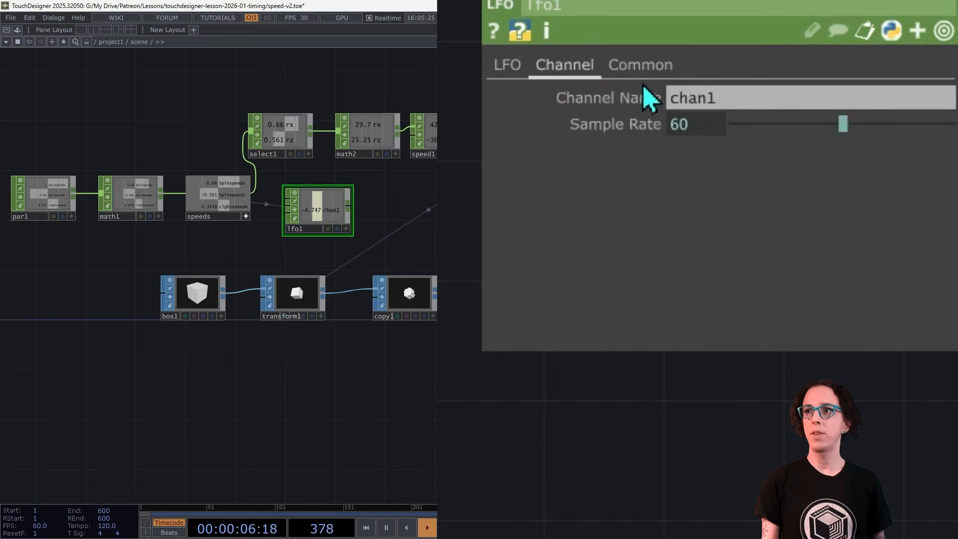
left_click(709, 98)
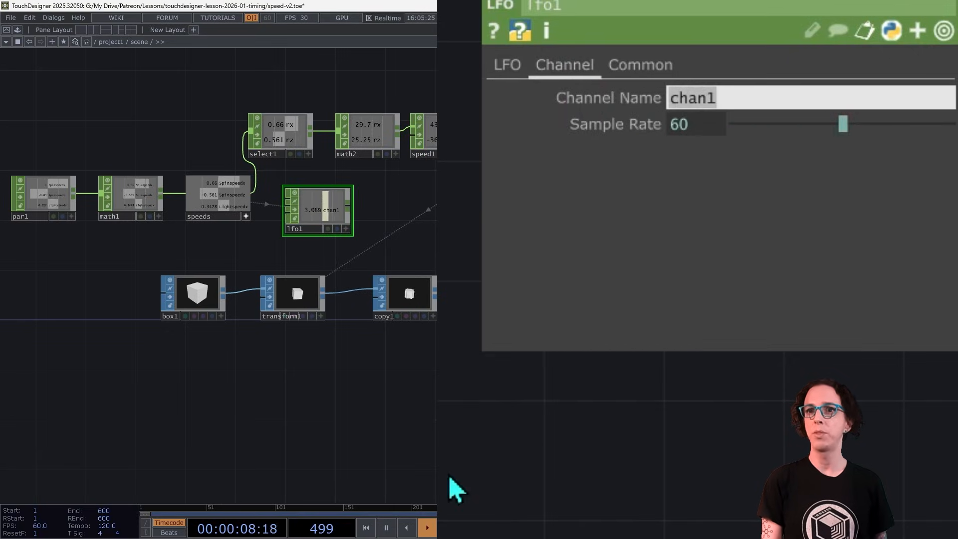
type("tx")
key("Return")
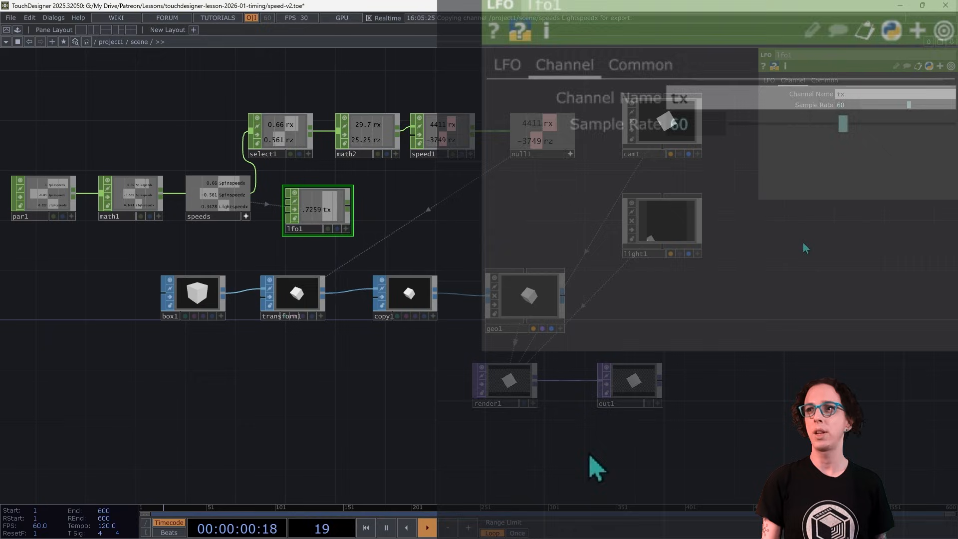
left_click(772, 80)
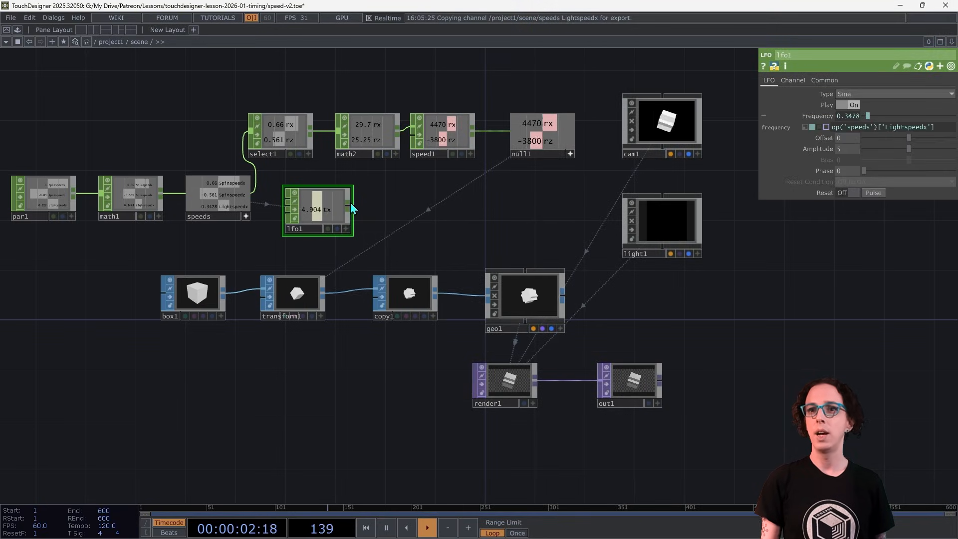
Add a Null CHOP to the output of lfo1, placed beside it in the network.
left_click_drag(349, 208, 426, 220)
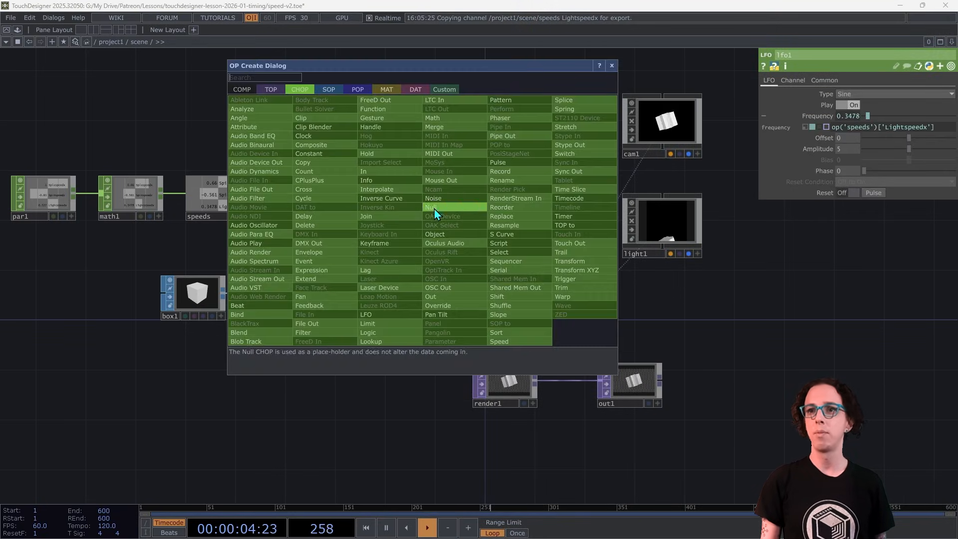
left_click(434, 208)
left_click(432, 212)
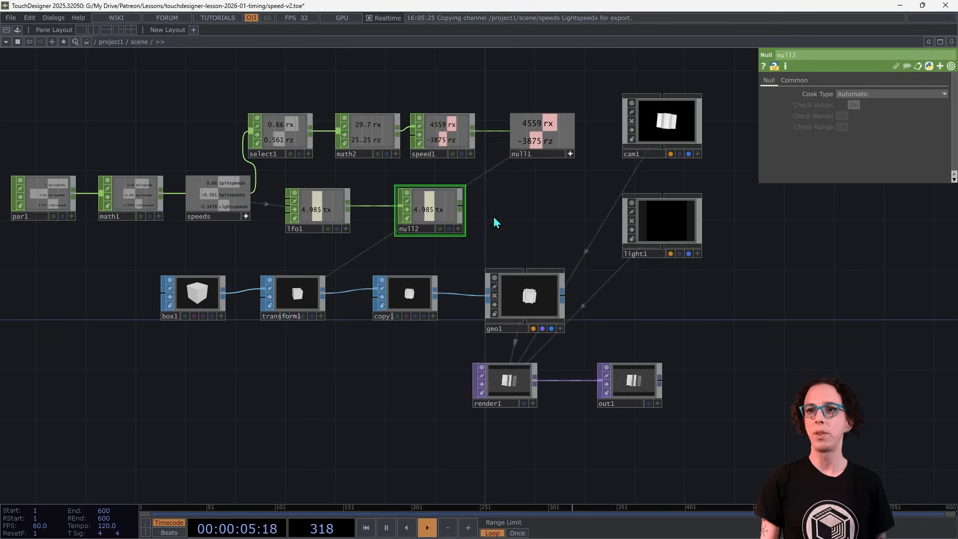
Replace the expression on light1's Translate X with a reference to the tx channel of null2.
left_click(670, 230)
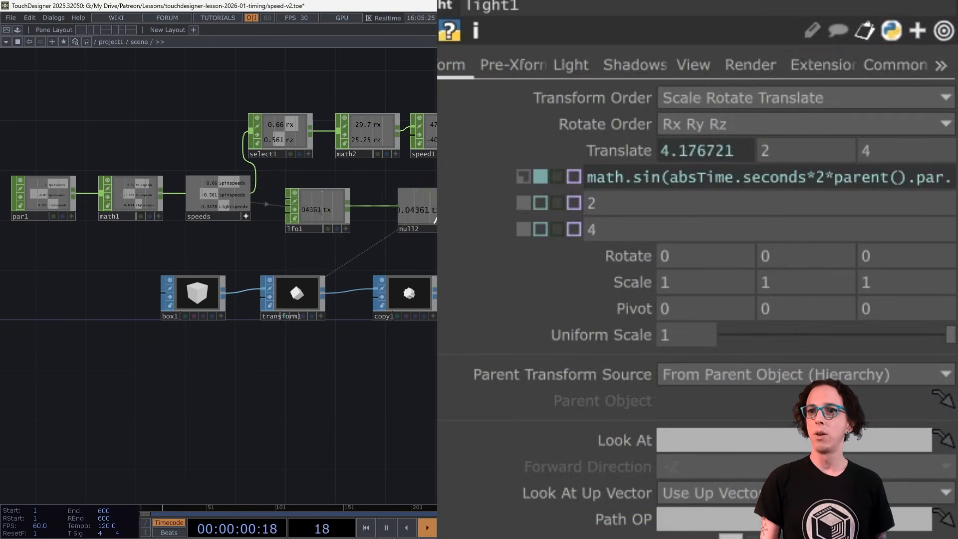
left_click_drag(430, 212, 638, 192)
left_click(632, 166)
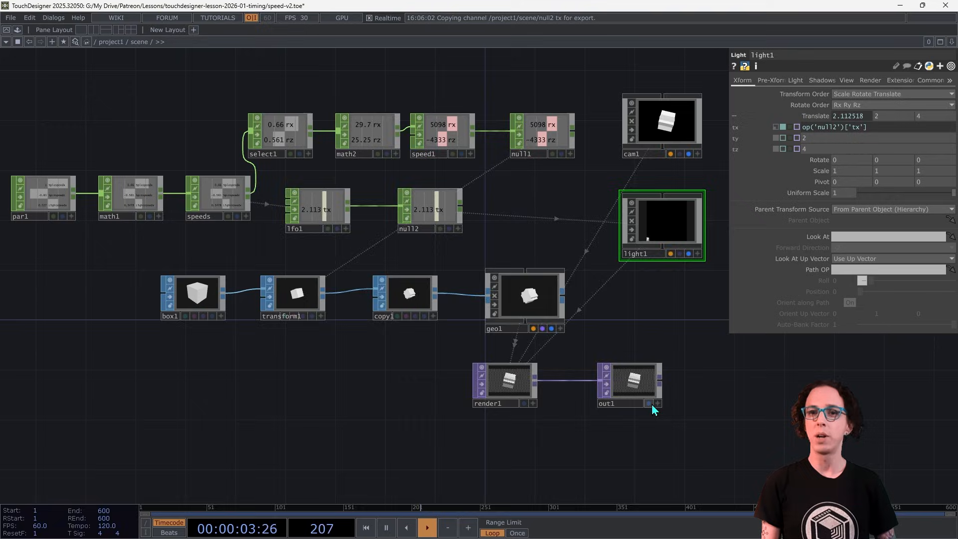
Display out1 as the network background and open the scene component's custom parameters in a floating window beside the render.
left_click(651, 404)
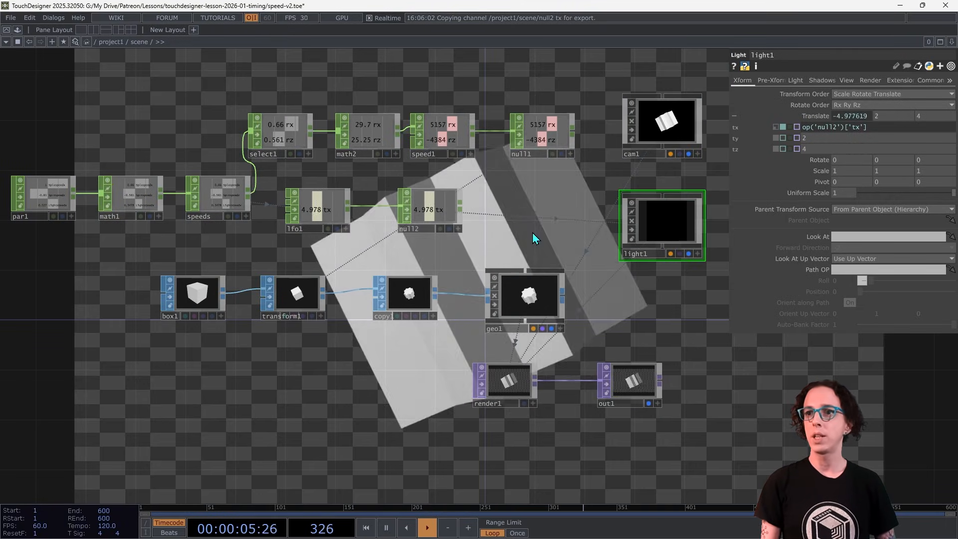
right_click(532, 233)
left_click(576, 188)
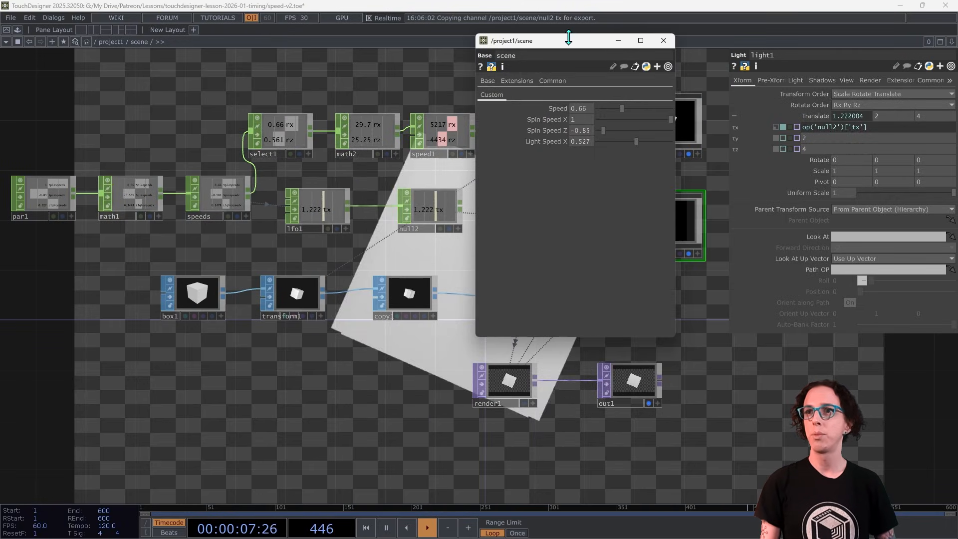
left_click_drag(566, 40, 285, 68)
Try out the scene's speed sliders, ending with Speed 0.97, Spin Speed X -0.44, Spin Speed Z 0.88 and Light Speed X 0.465.
left_click_drag(338, 138, 178, 136)
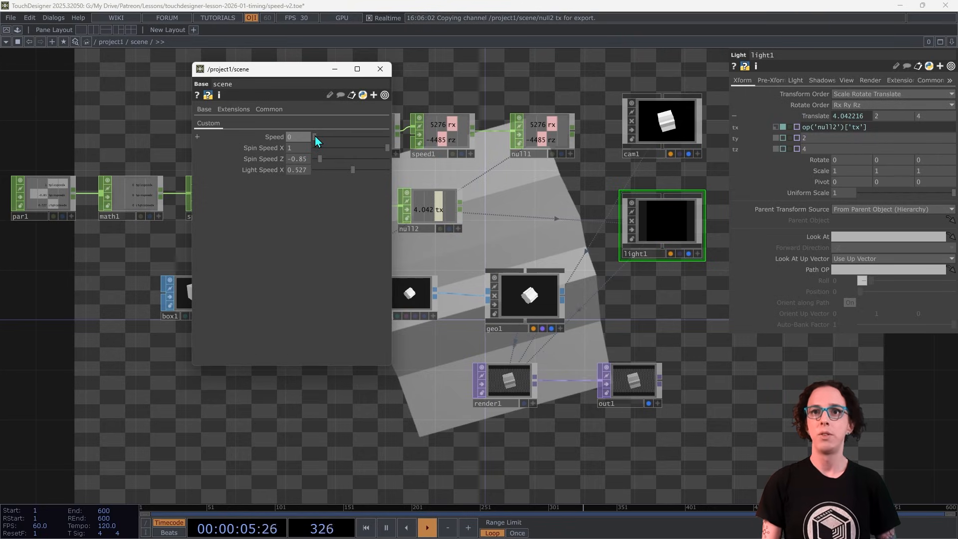
left_click_drag(317, 140, 377, 144)
left_click_drag(343, 137, 349, 172)
left_click(382, 159)
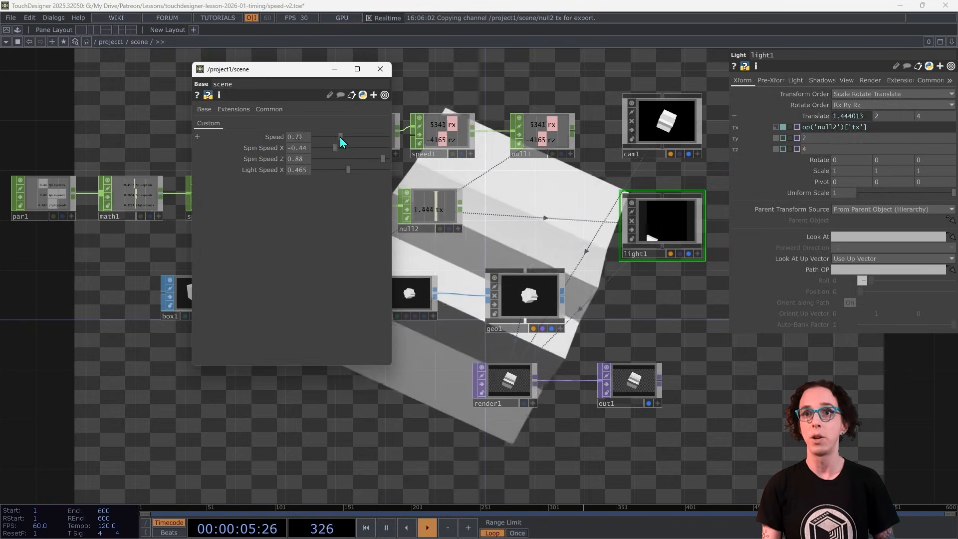
mouse_move(351, 137)
left_mouse_down()
mouse_move(303, 139)
mouse_move(388, 139)
mouse_move(315, 134)
mouse_move(351, 142)
left_mouse_up()
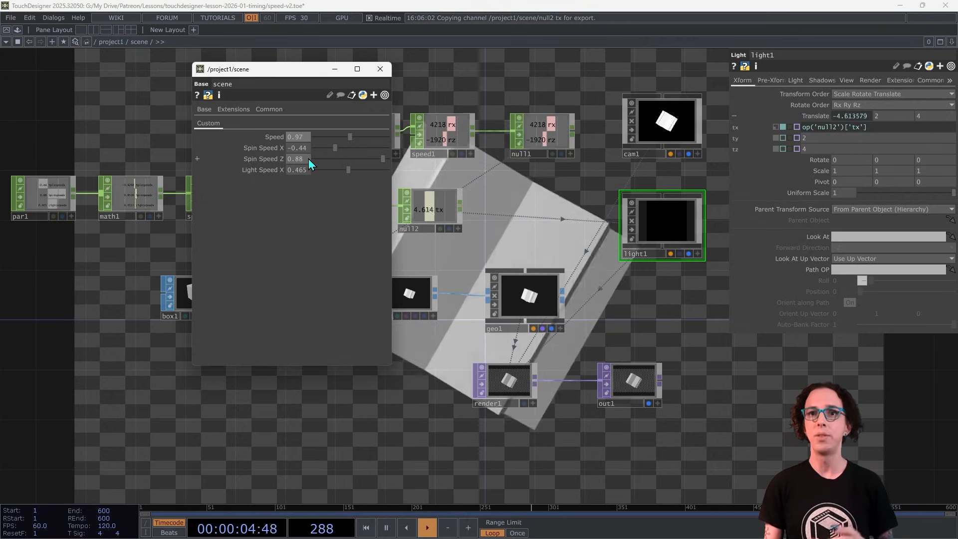
Reset speed1's accumulated rotation with a pulse and move the scene parameter window aside to get at lfo1.
left_click(443, 145)
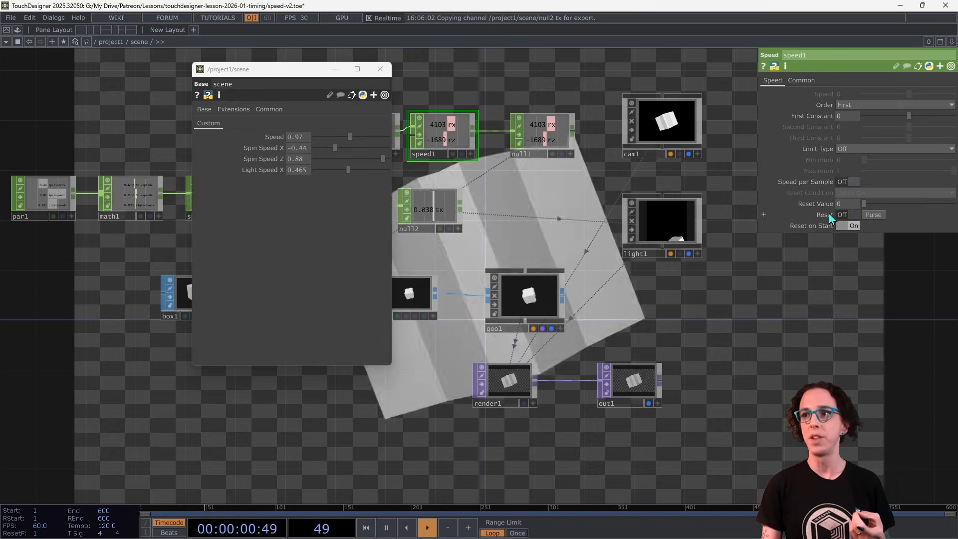
left_click(872, 216)
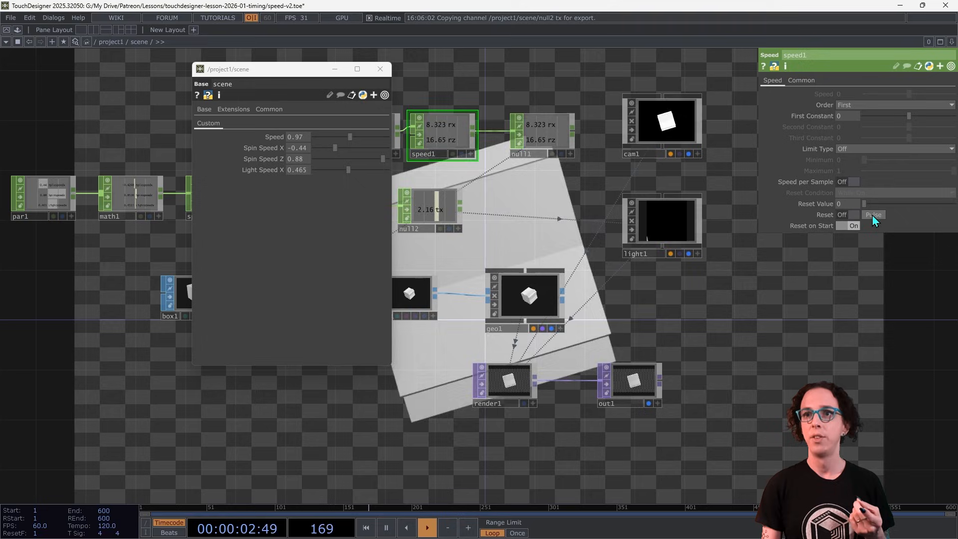
left_click_drag(235, 70, 79, 84)
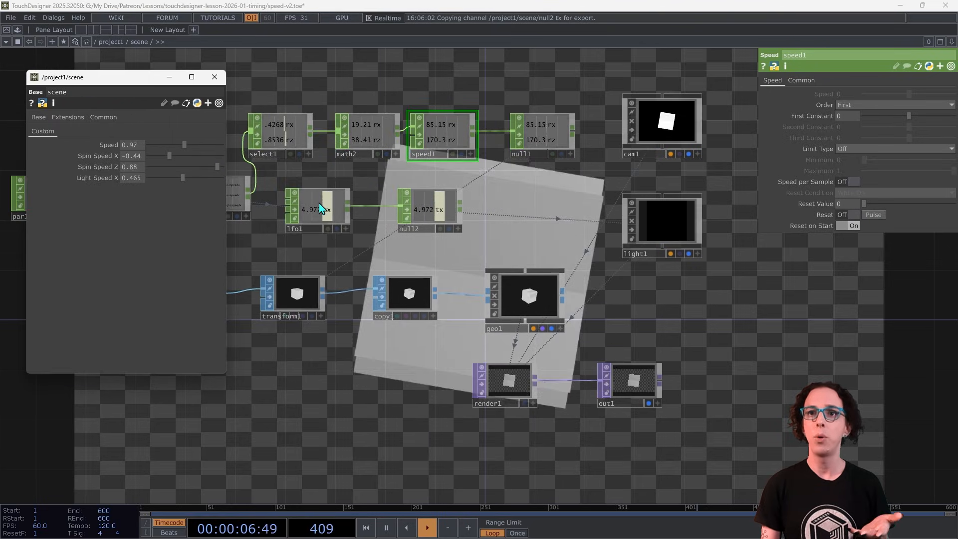
left_click(317, 206)
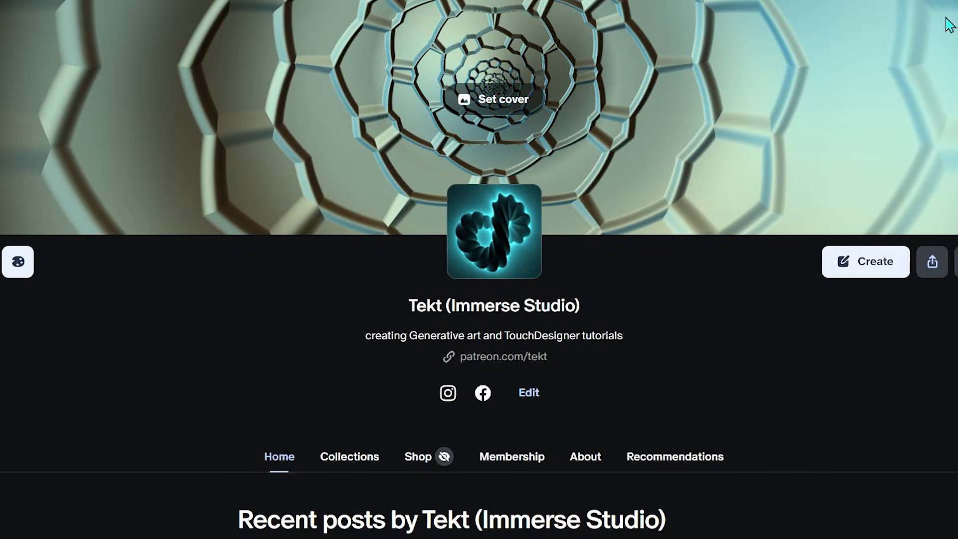
scroll(478, 270, "down", 20)
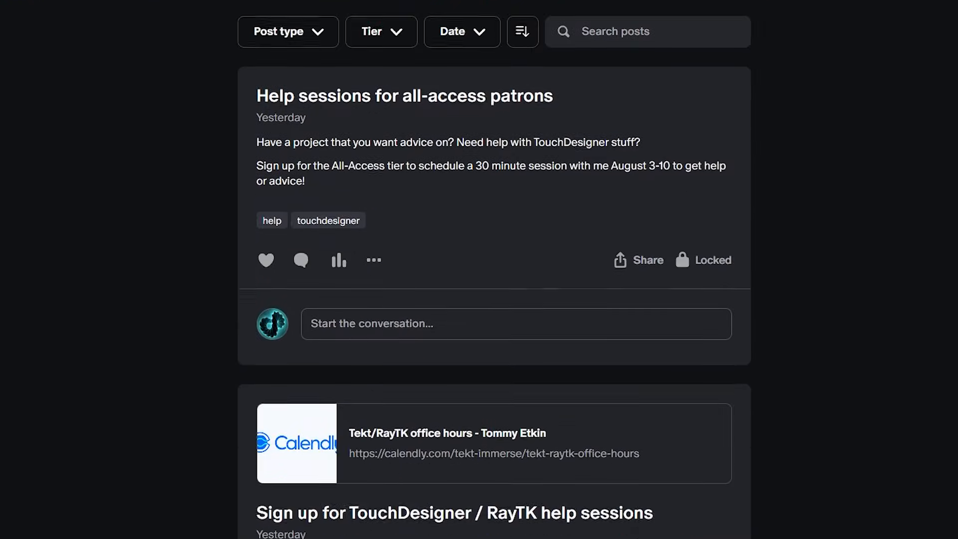
scroll(479, 270, "down", 20)
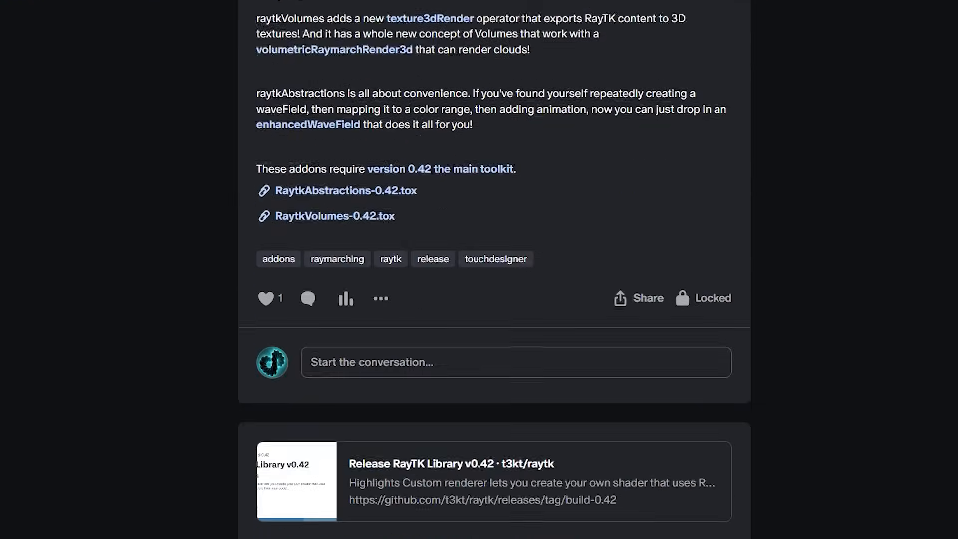
scroll(478, 269, "down", 20)
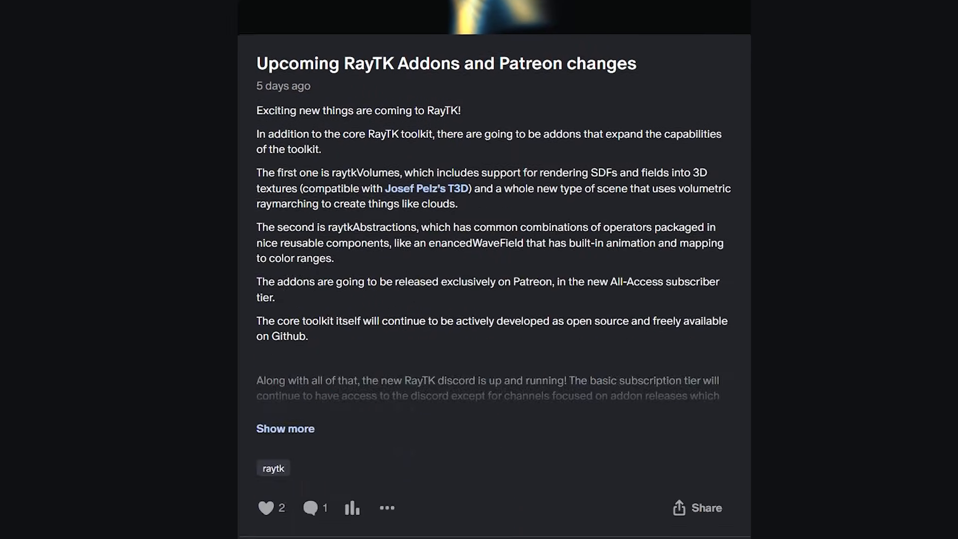
scroll(494, 269, "down", 20)
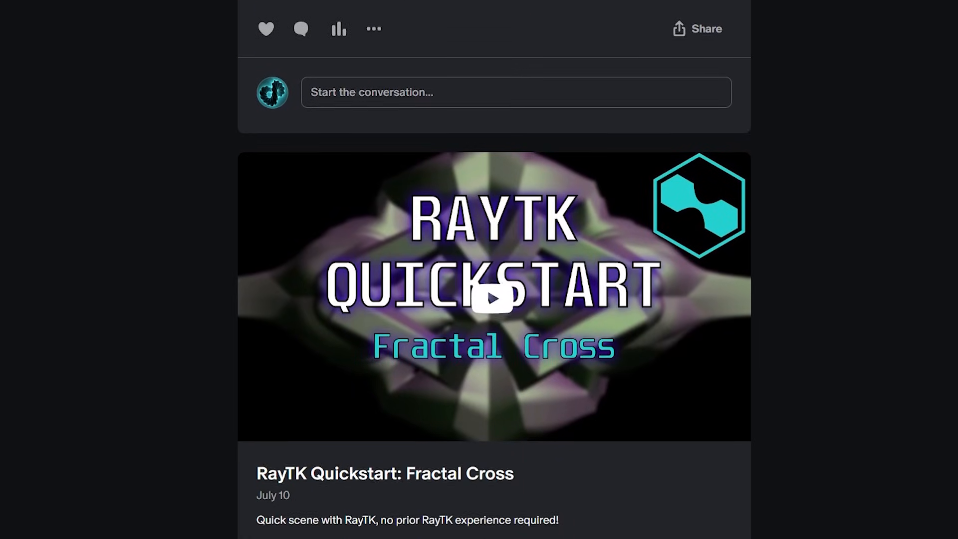